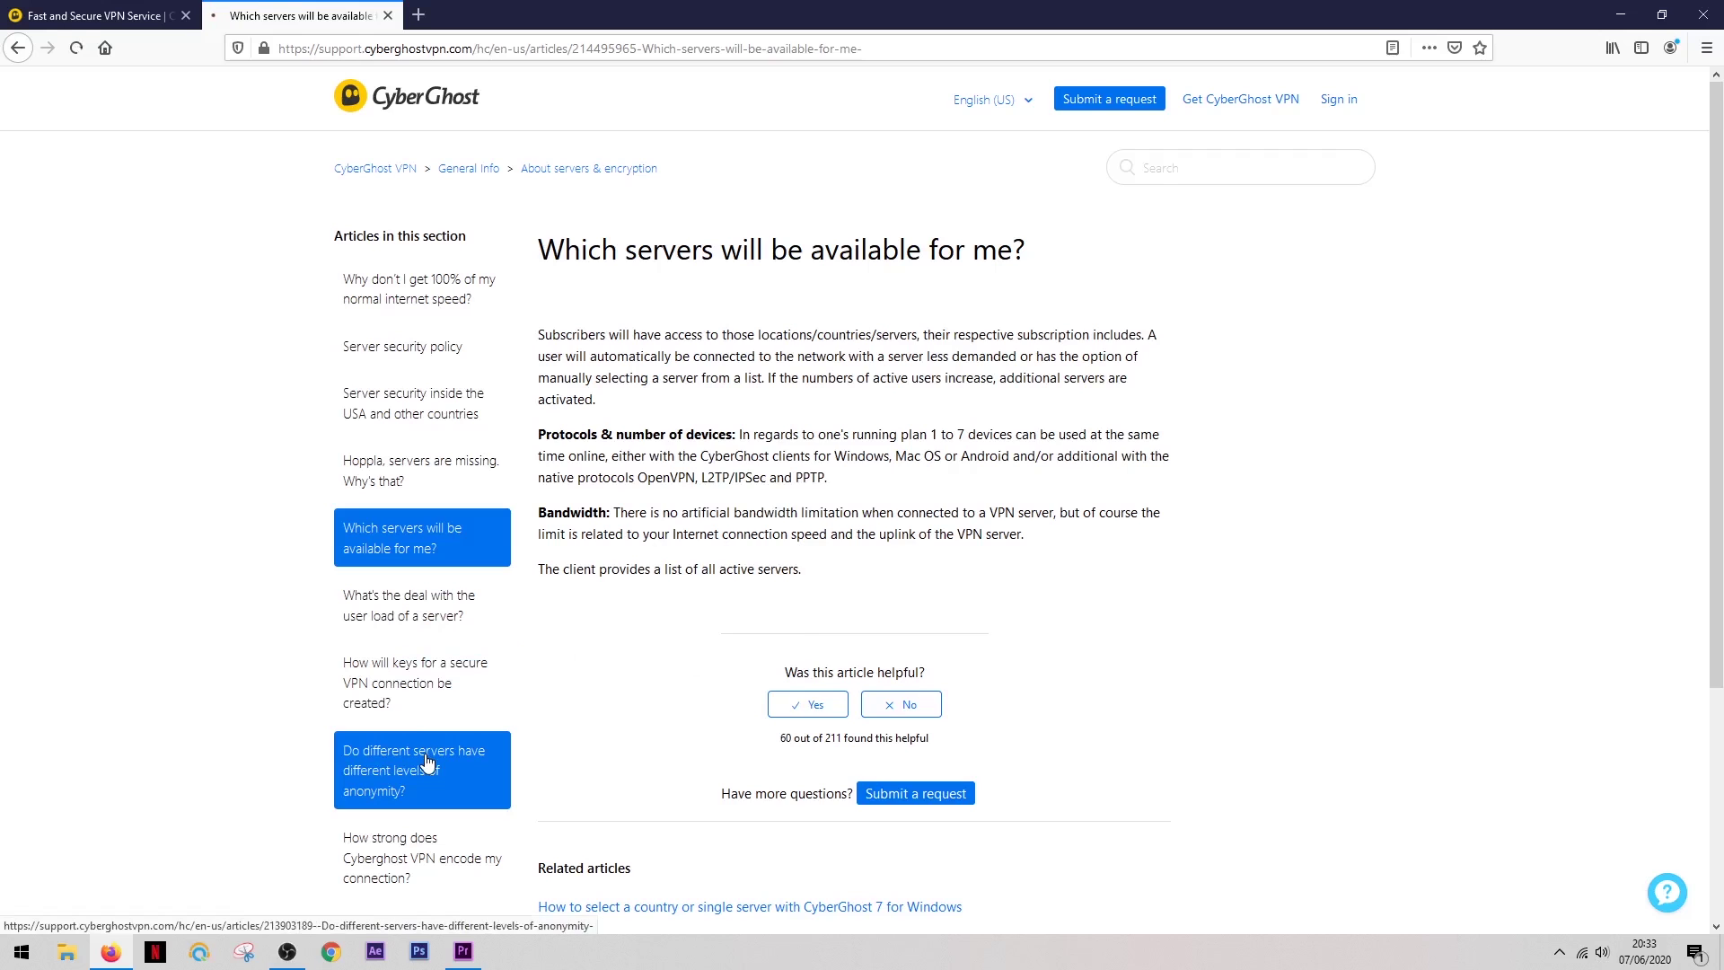
Step: Open the support article 'Do different servers have different levels of anonymity?' and read through it
left_click(427, 762)
scroll(582, 619, "down", 3)
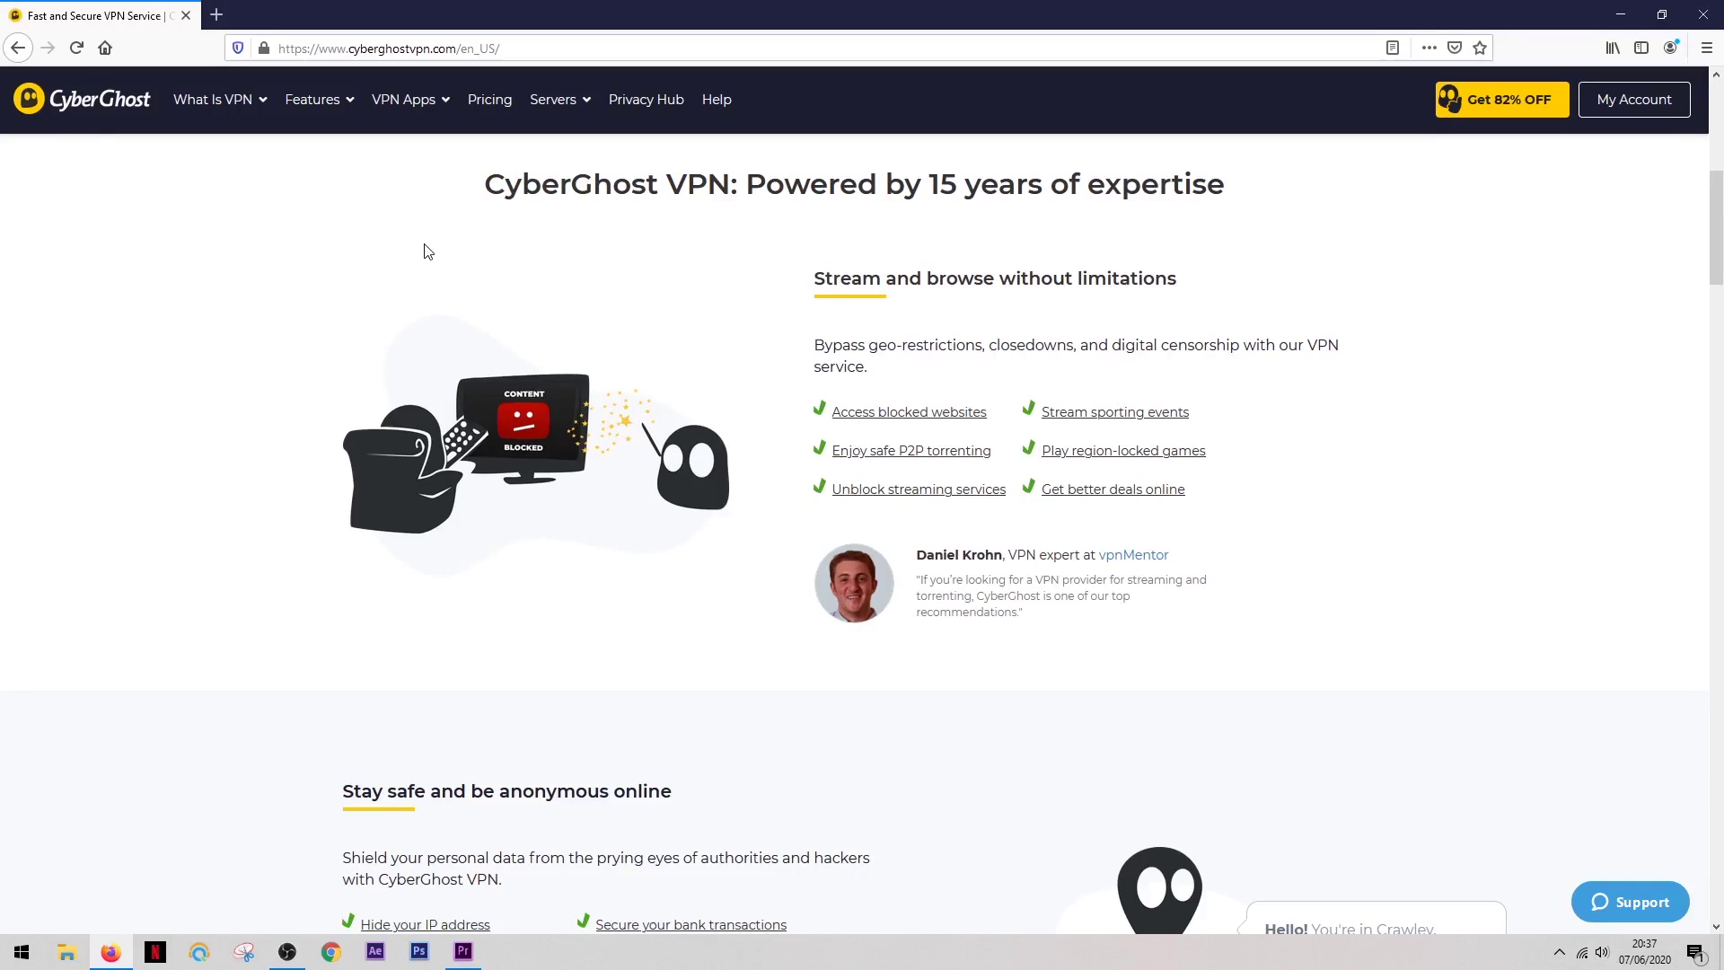
Step: Browse the articles under Privacy Hub > Privacy & Security > Internet Privacy
left_click(638, 106)
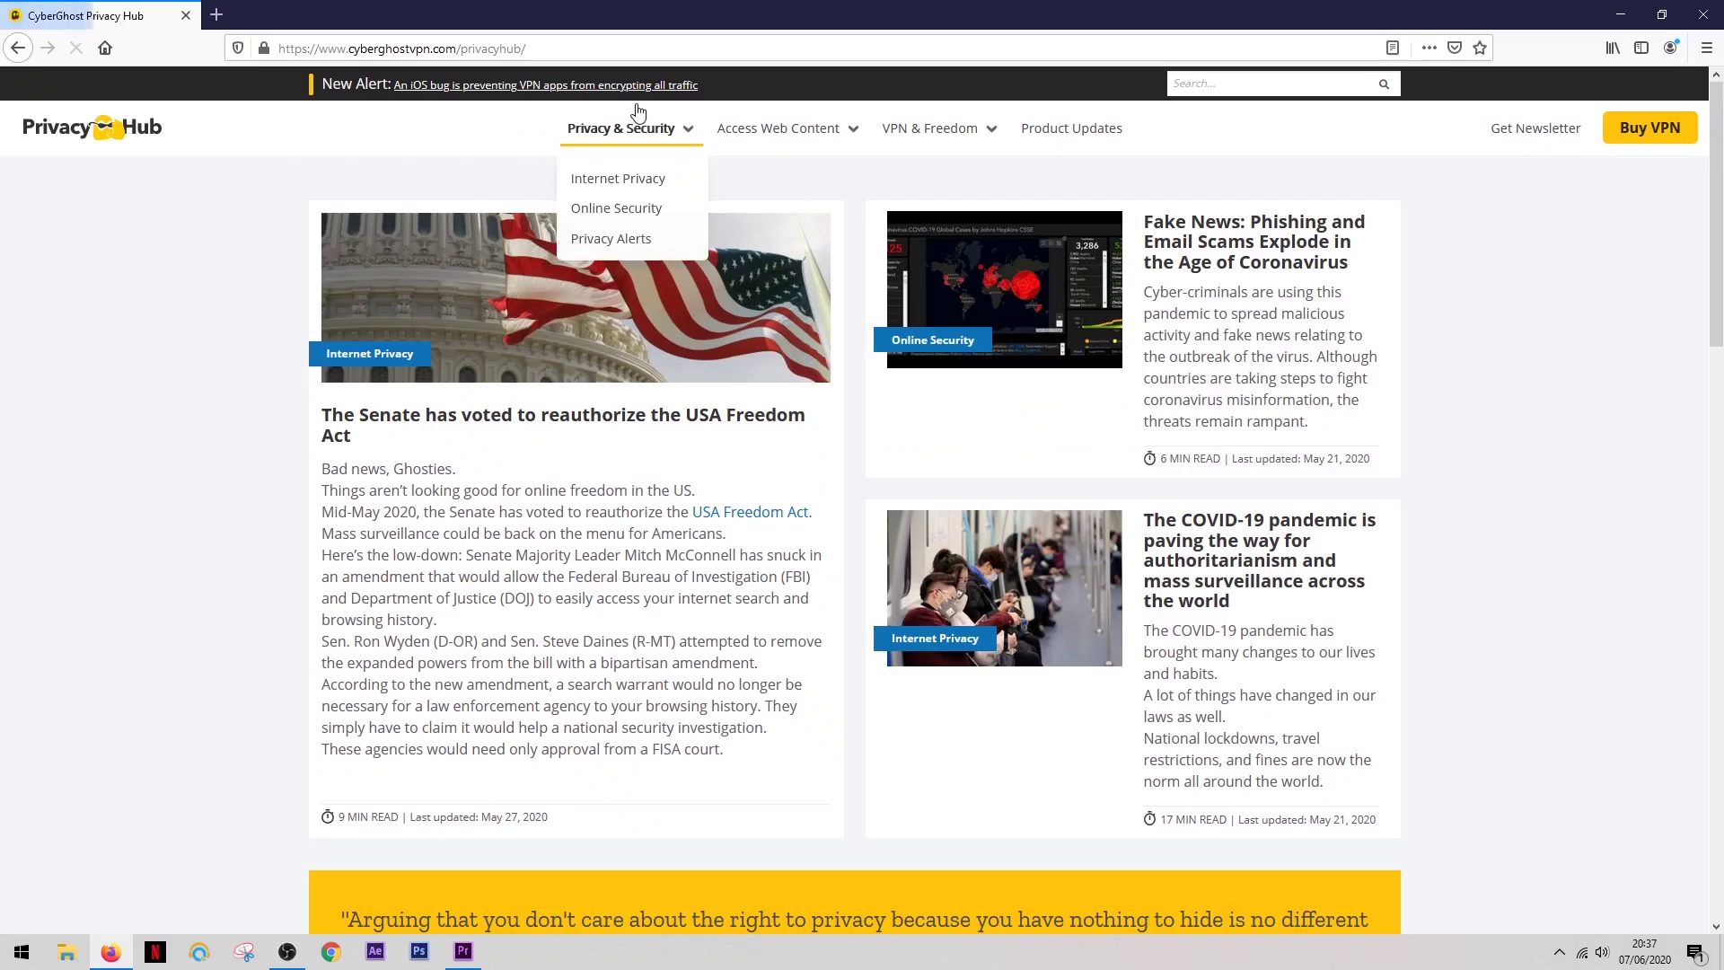
left_click(623, 184)
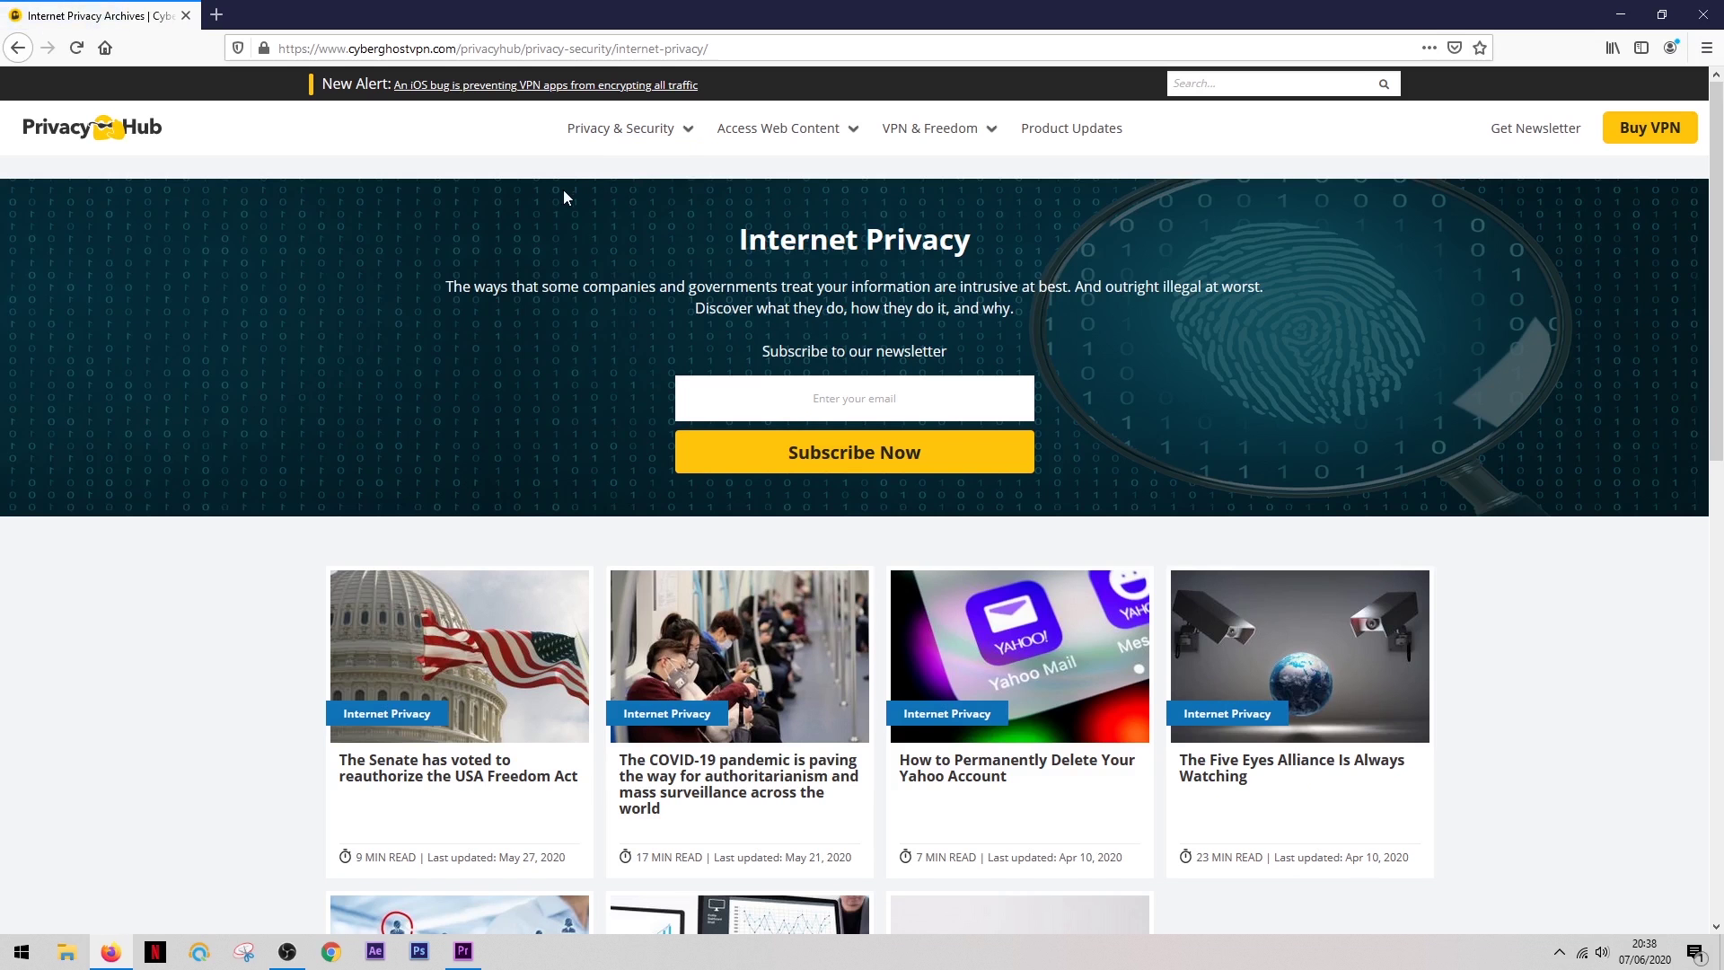
scroll(564, 191, "down", 3)
scroll(564, 190, "down", 2)
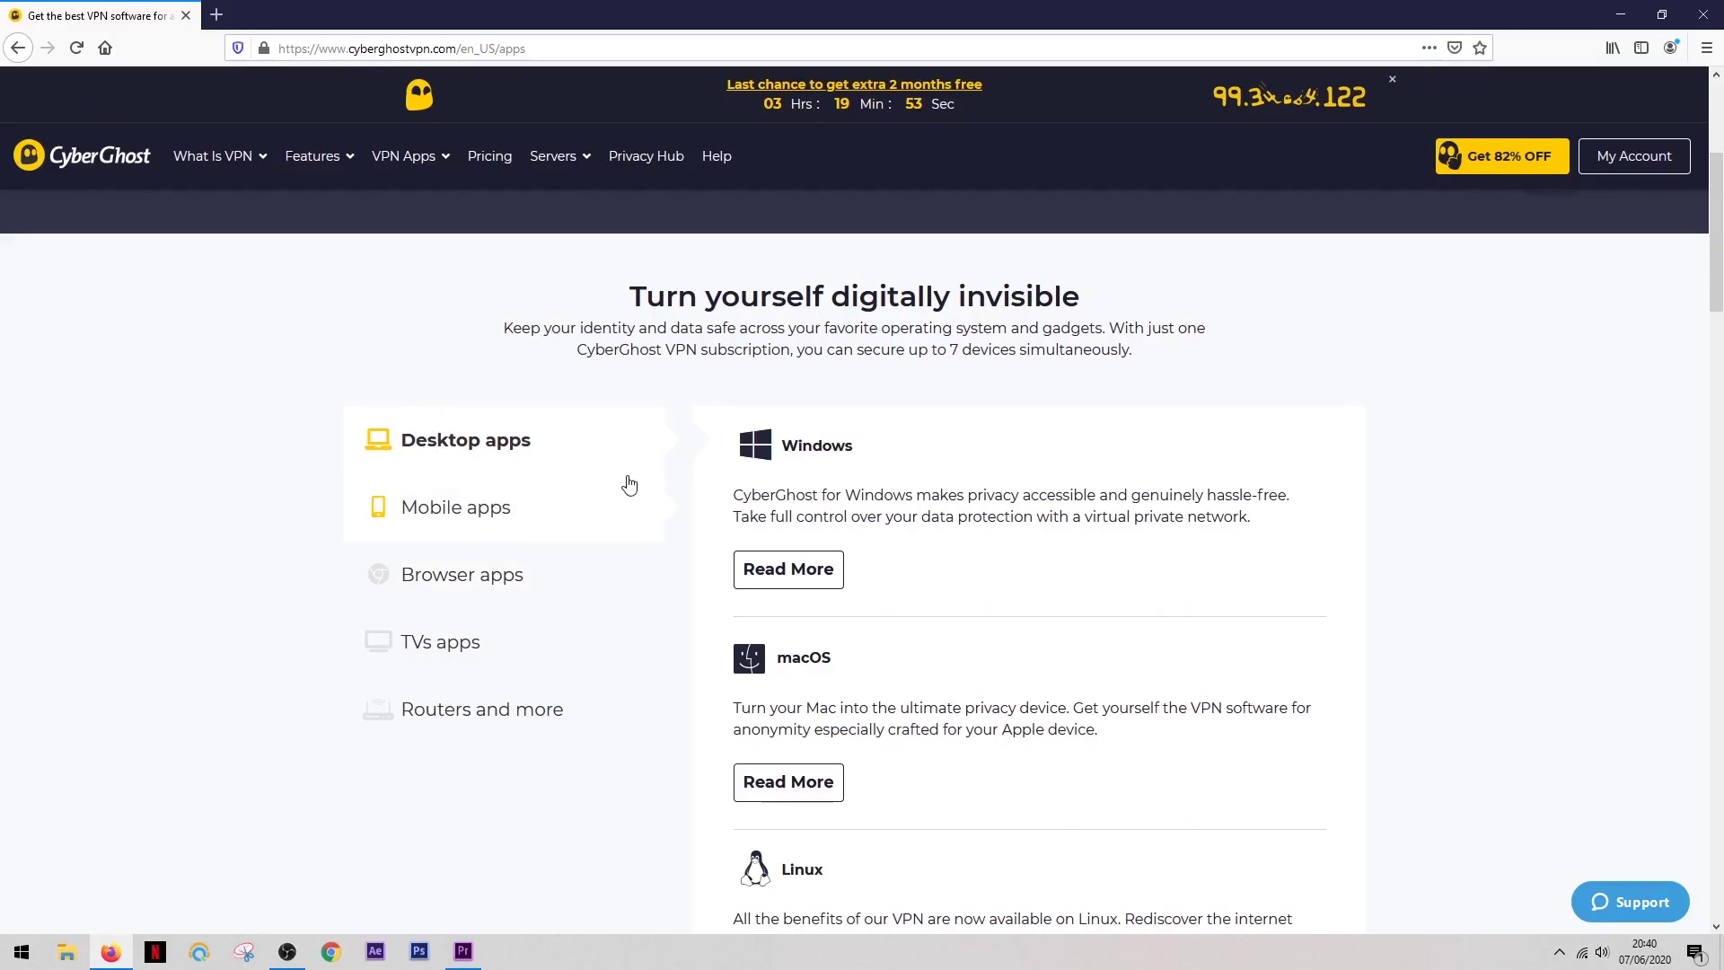
Step: On the VPN Apps page, view the Mobile apps, TVs apps and Routers and more listings
scroll(629, 485, "down", 2)
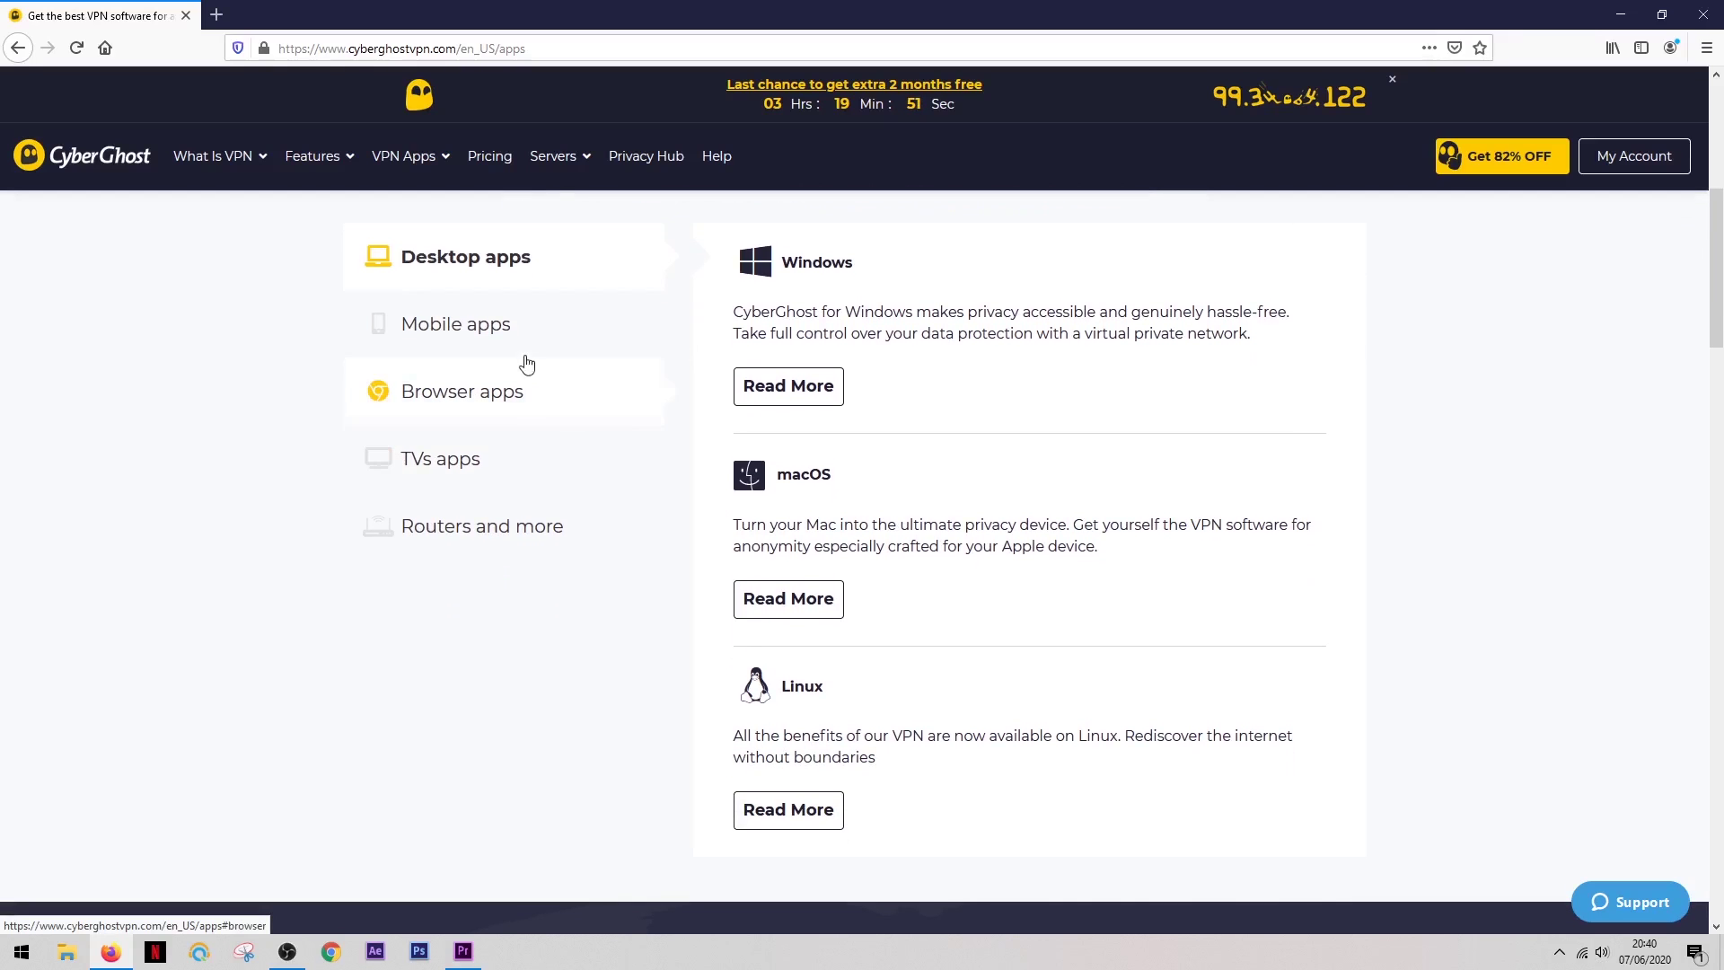
left_click(490, 338)
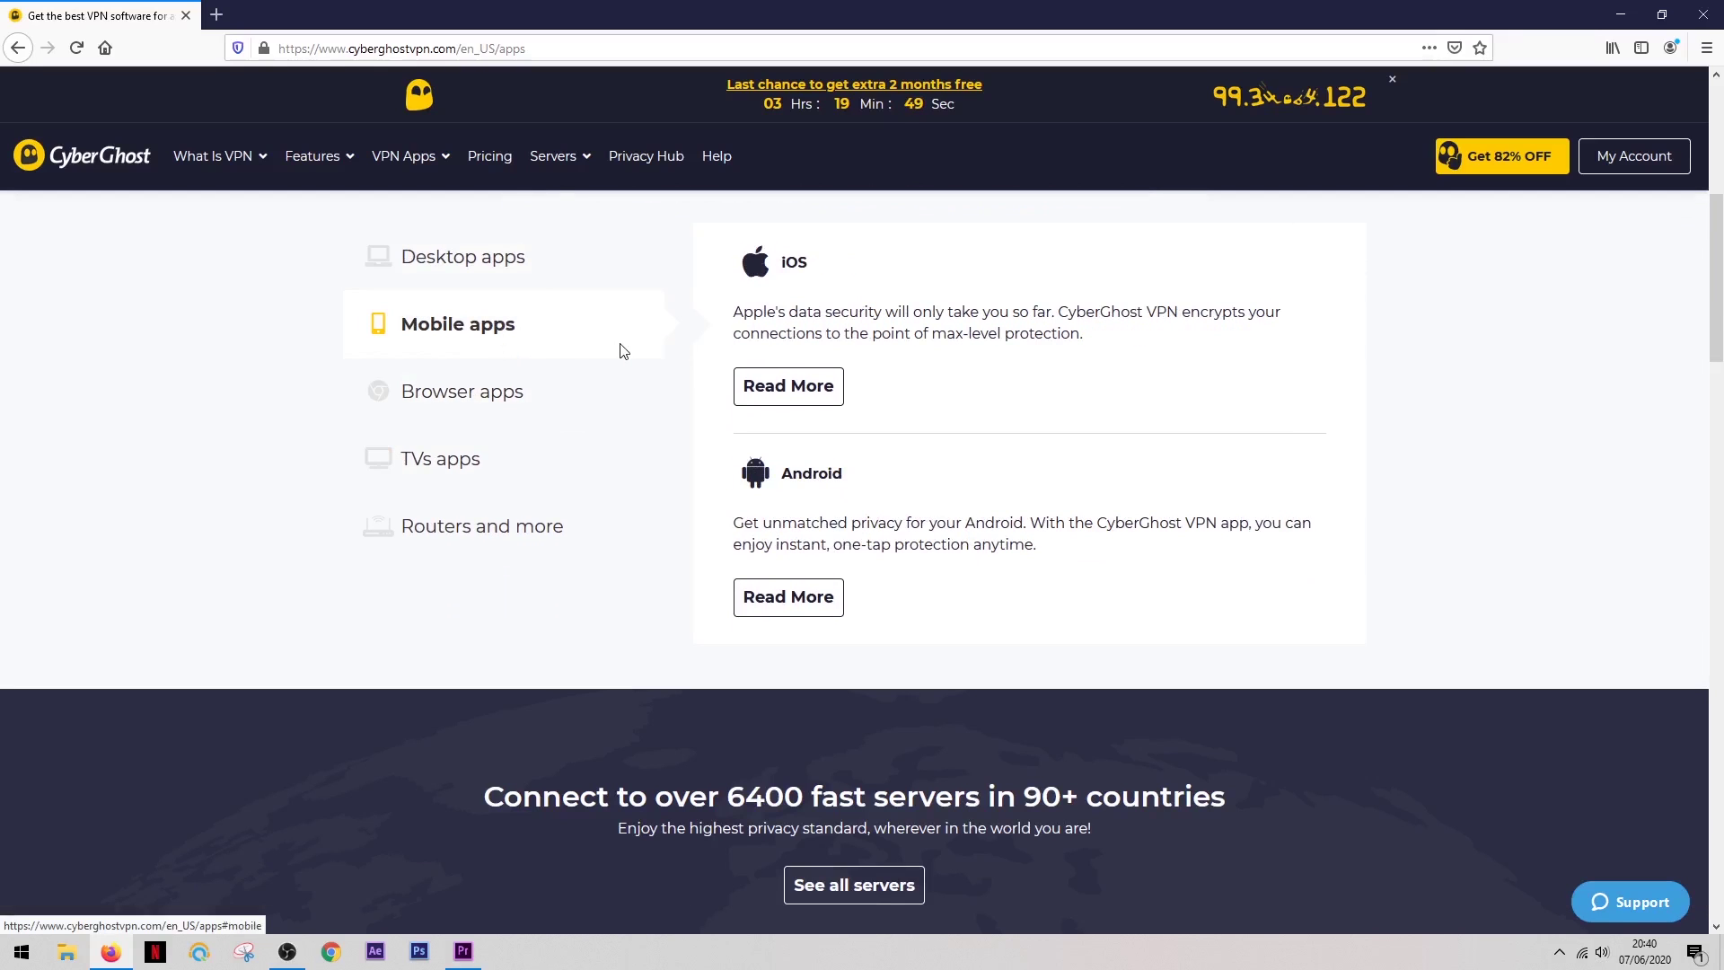
left_click(473, 465)
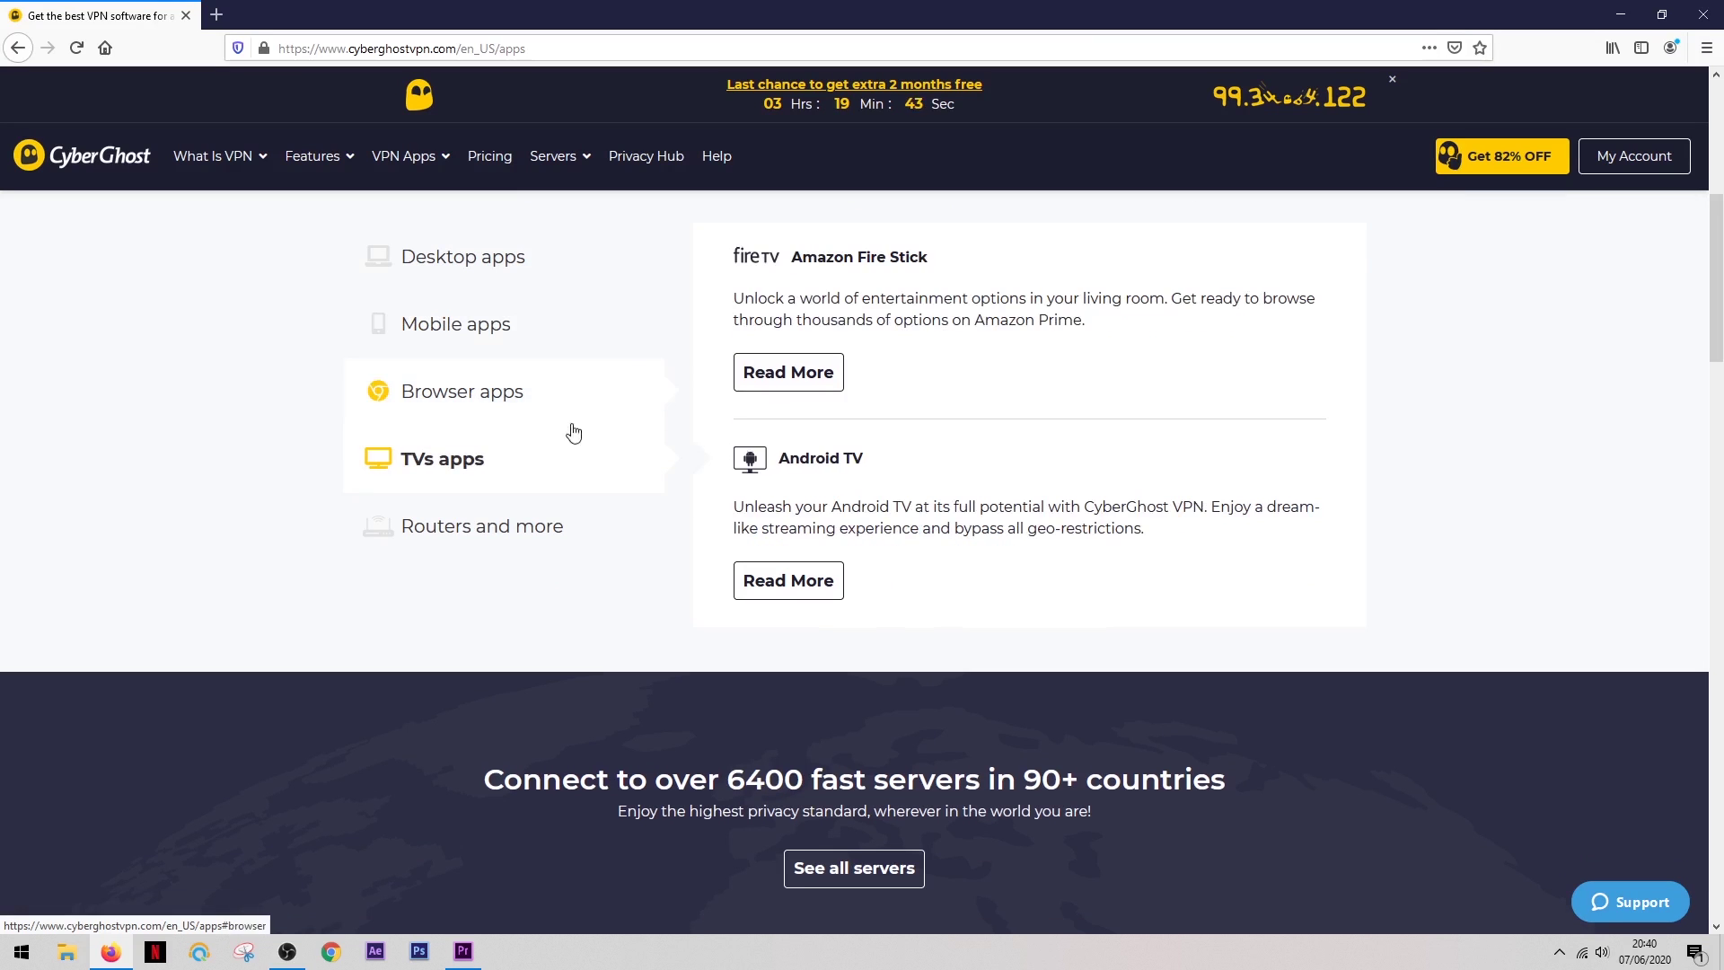
left_click(519, 529)
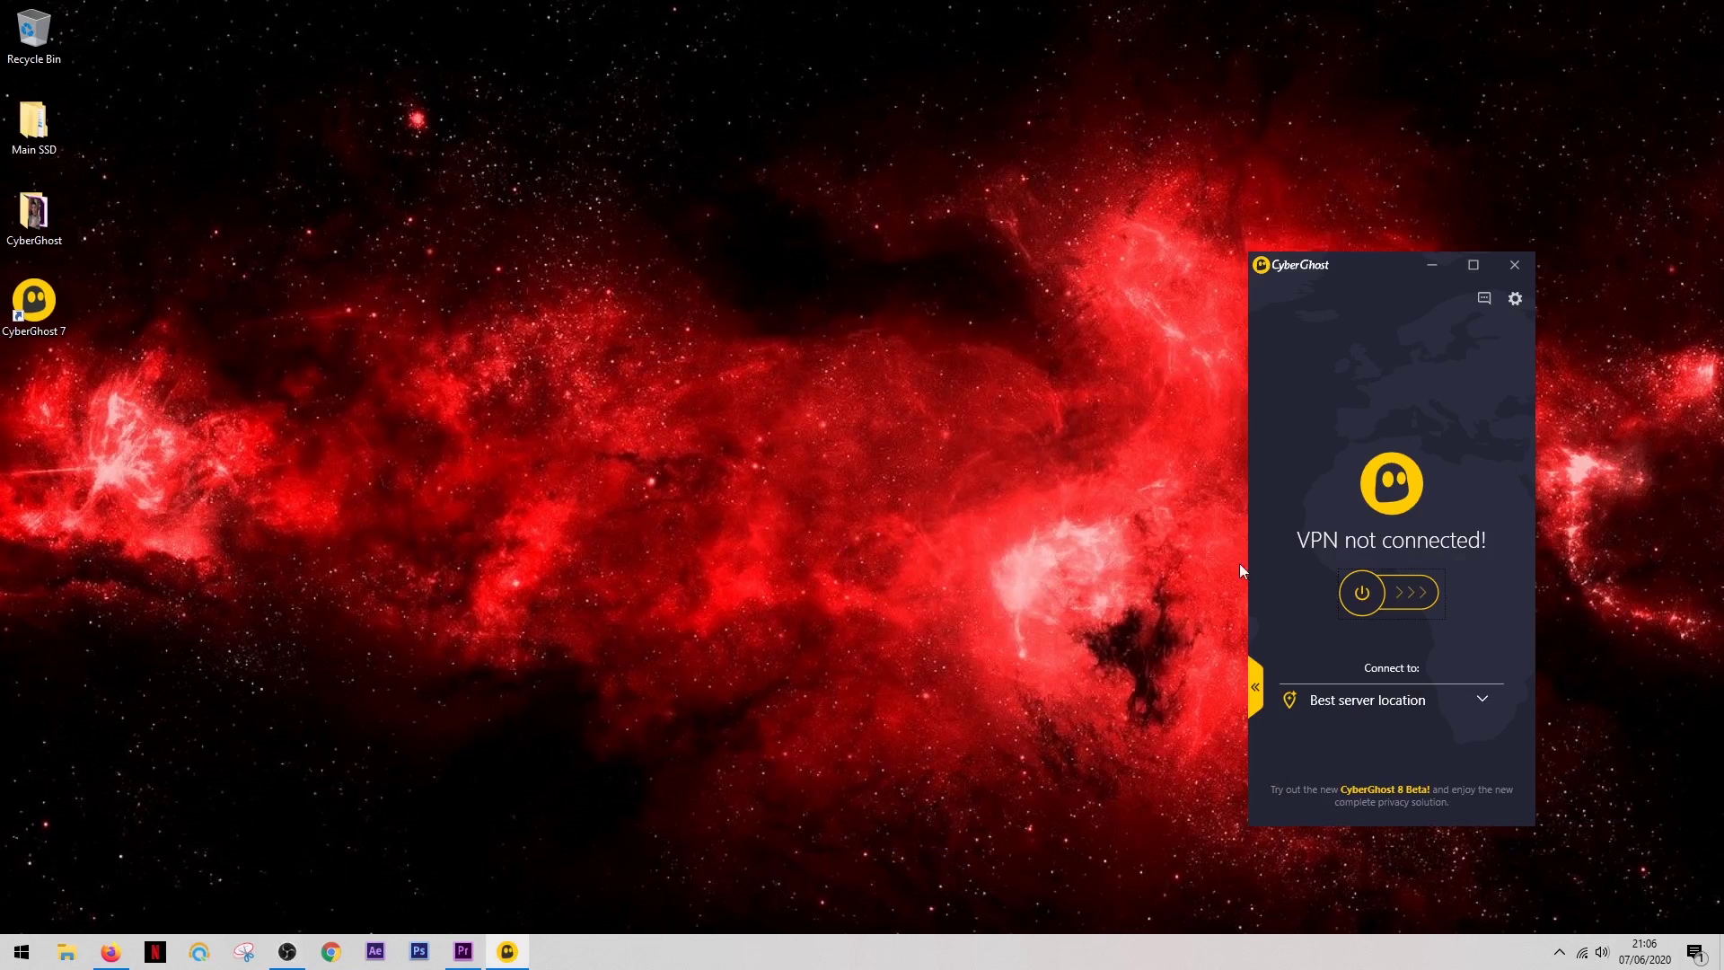
Step: Connect the VPN to London and scroll through the expanded All servers list
left_click(1381, 597)
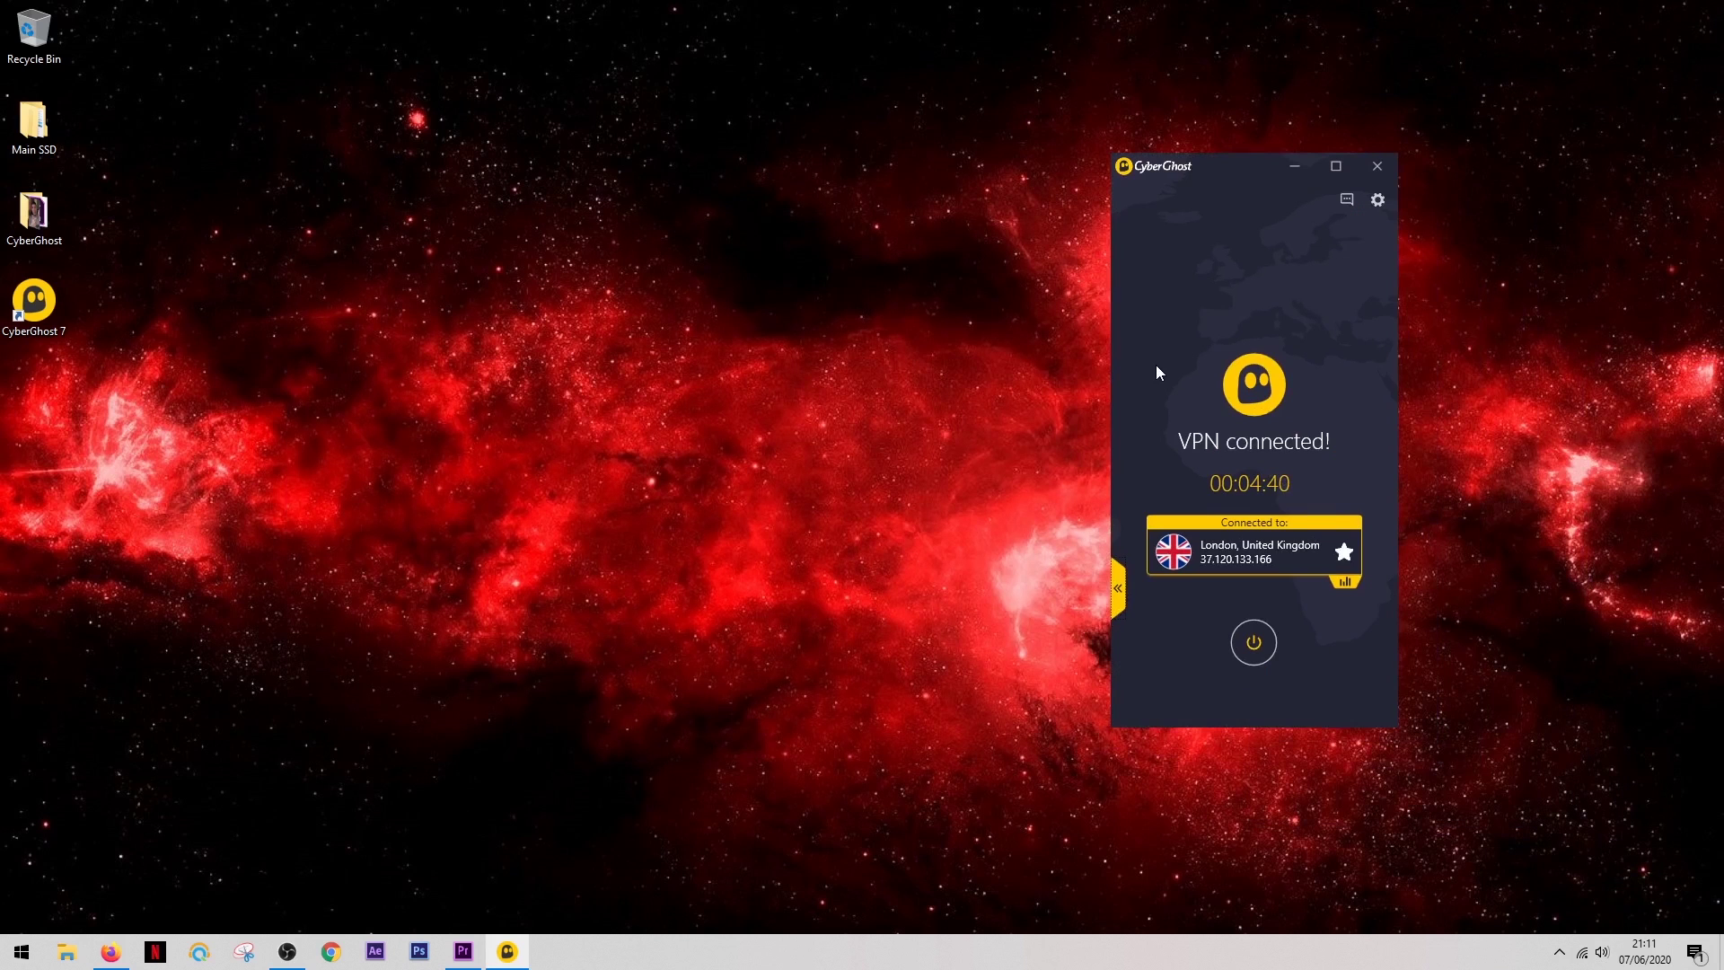
left_click(1119, 589)
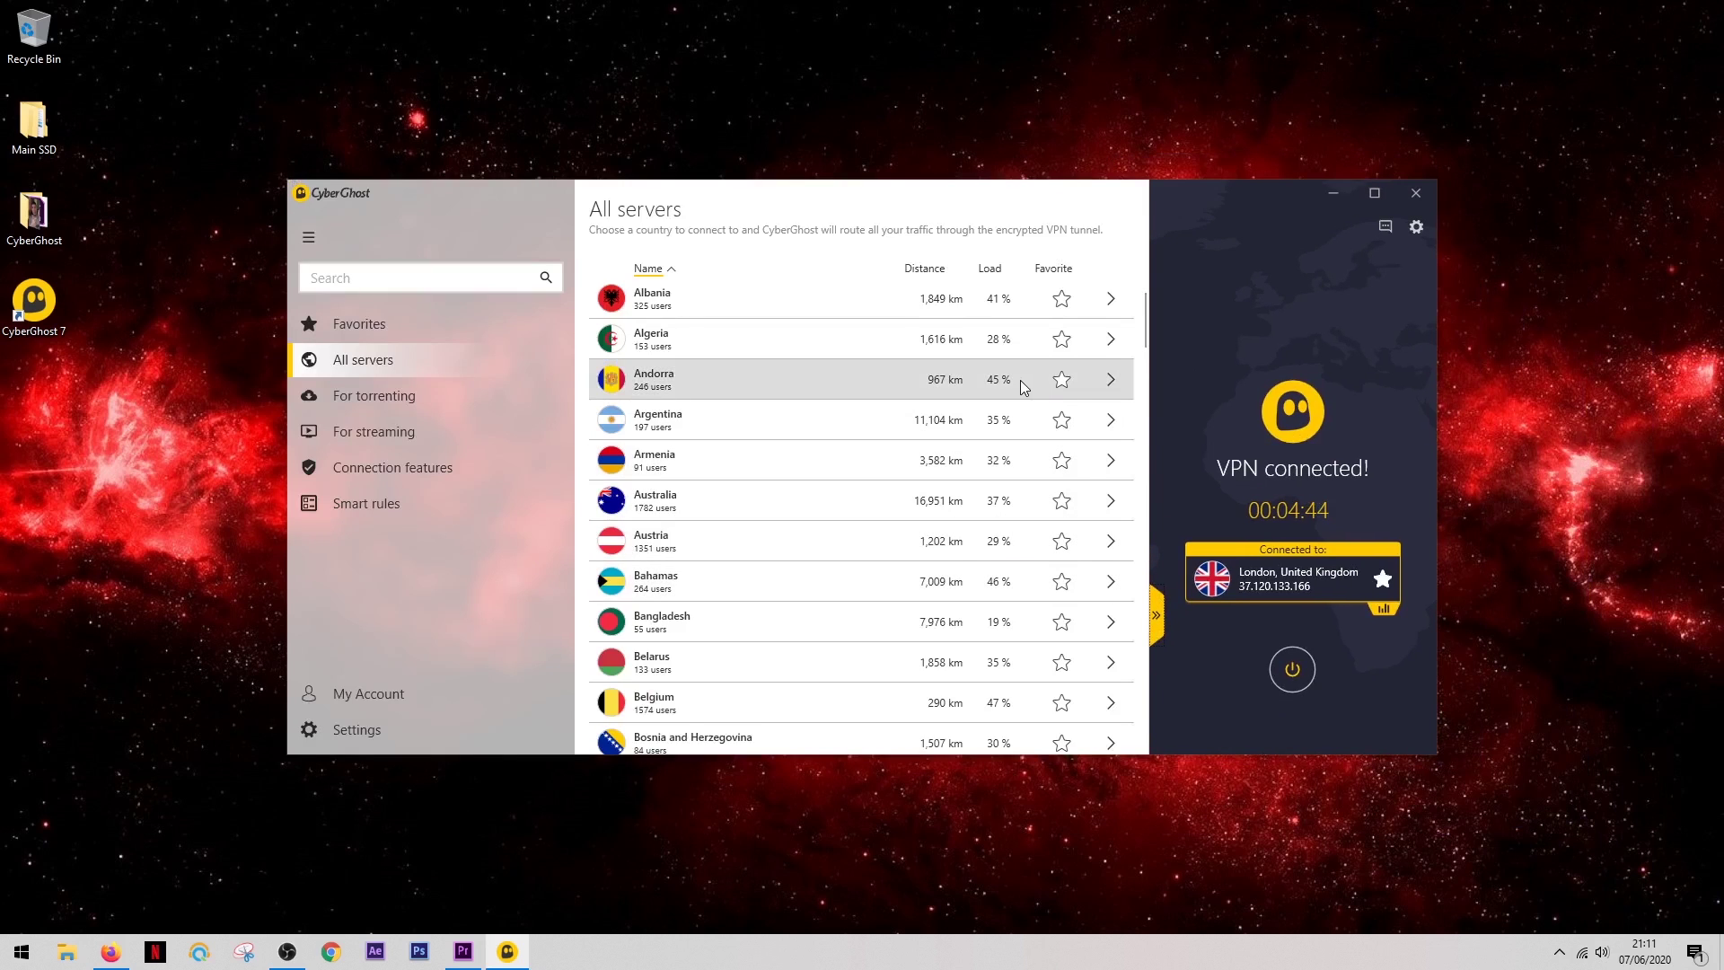
scroll(1020, 380, "down", 10)
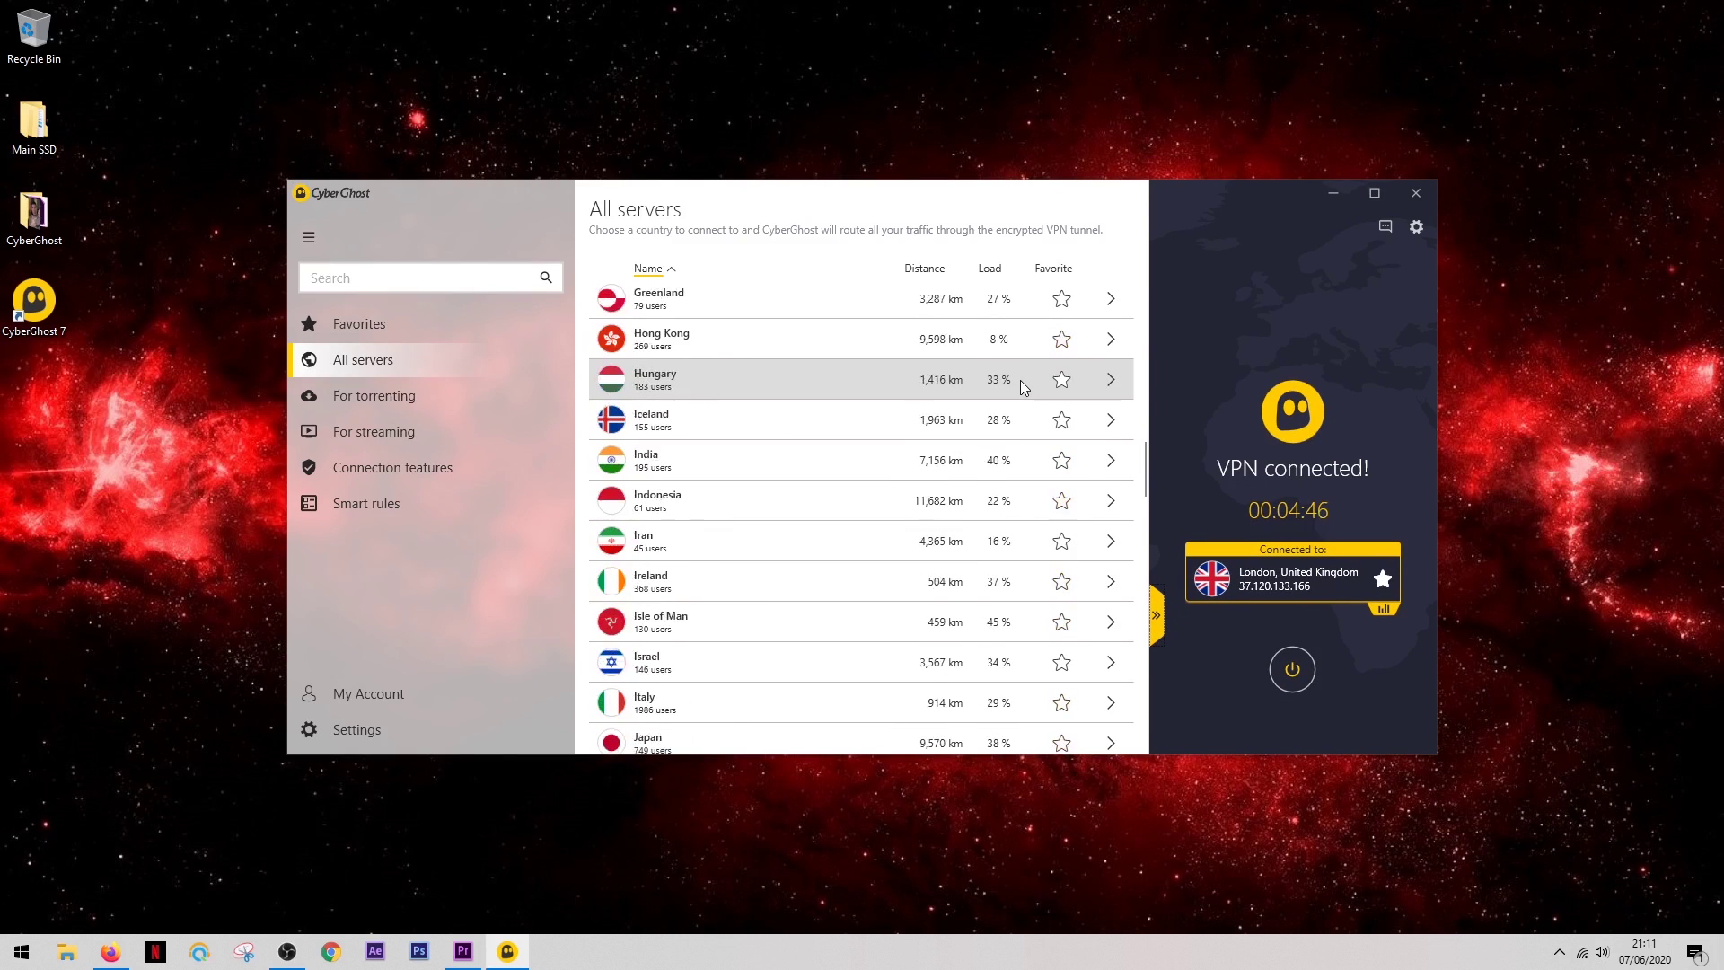
left_click_drag(1143, 465, 1125, 732)
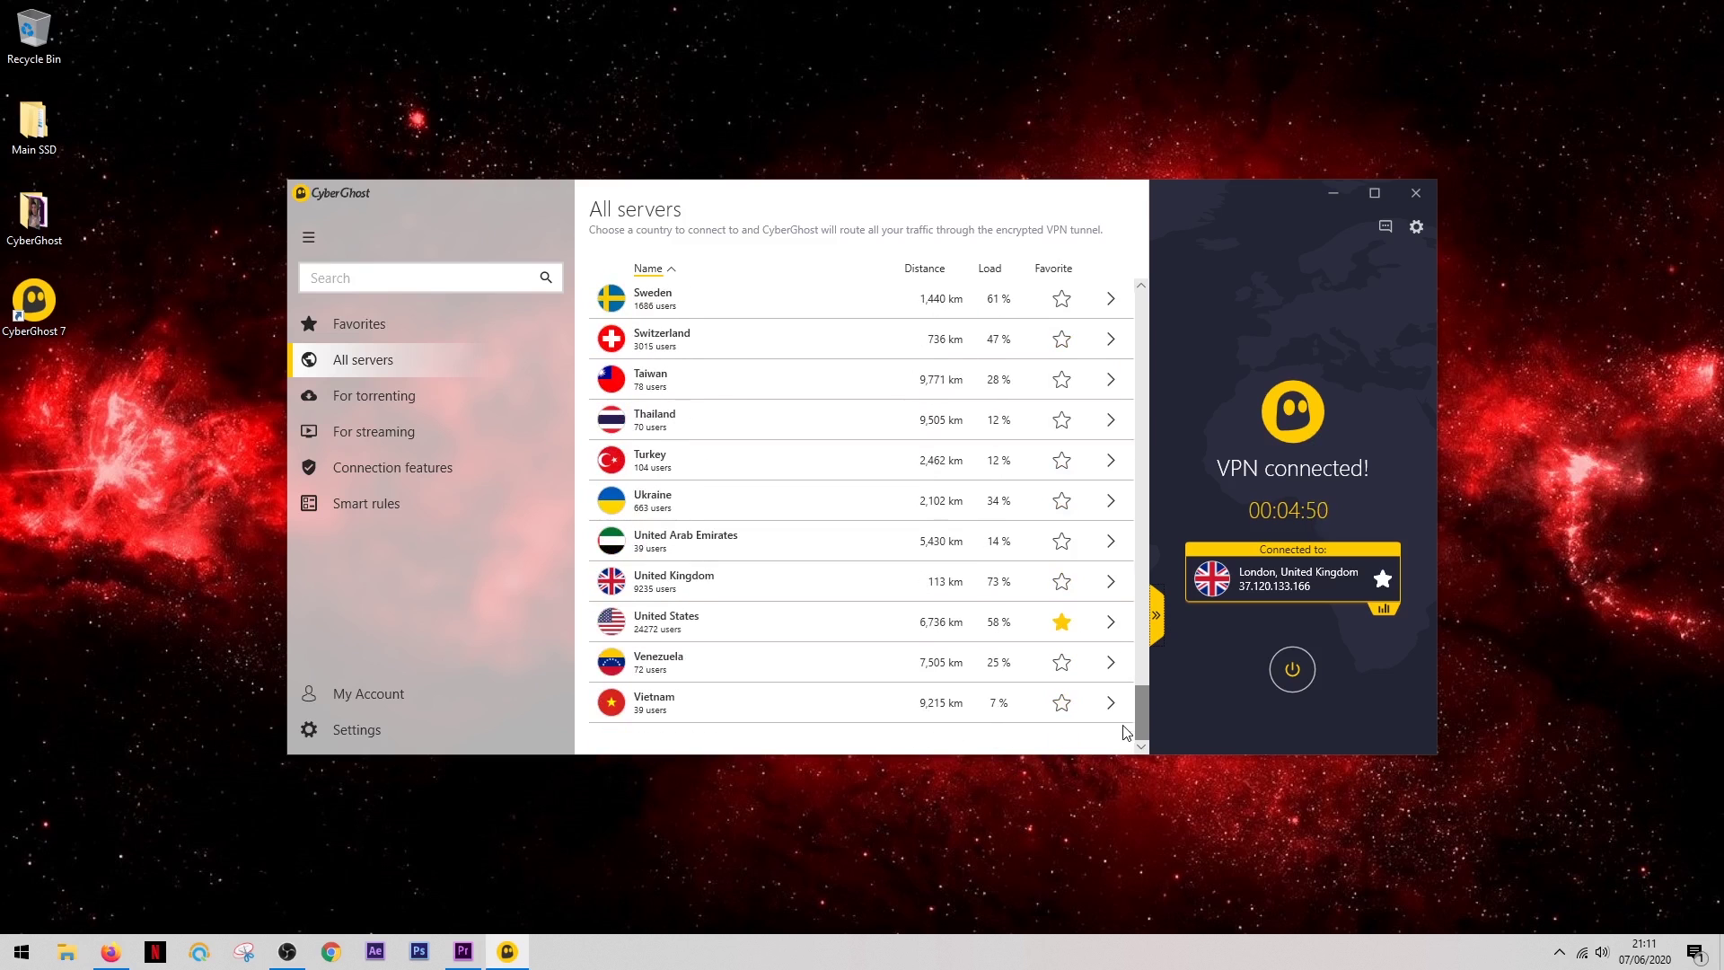
Step: List the individual United States servers, then show the streaming-optimised servers
left_click(1114, 624)
scroll(846, 447, "down", 2)
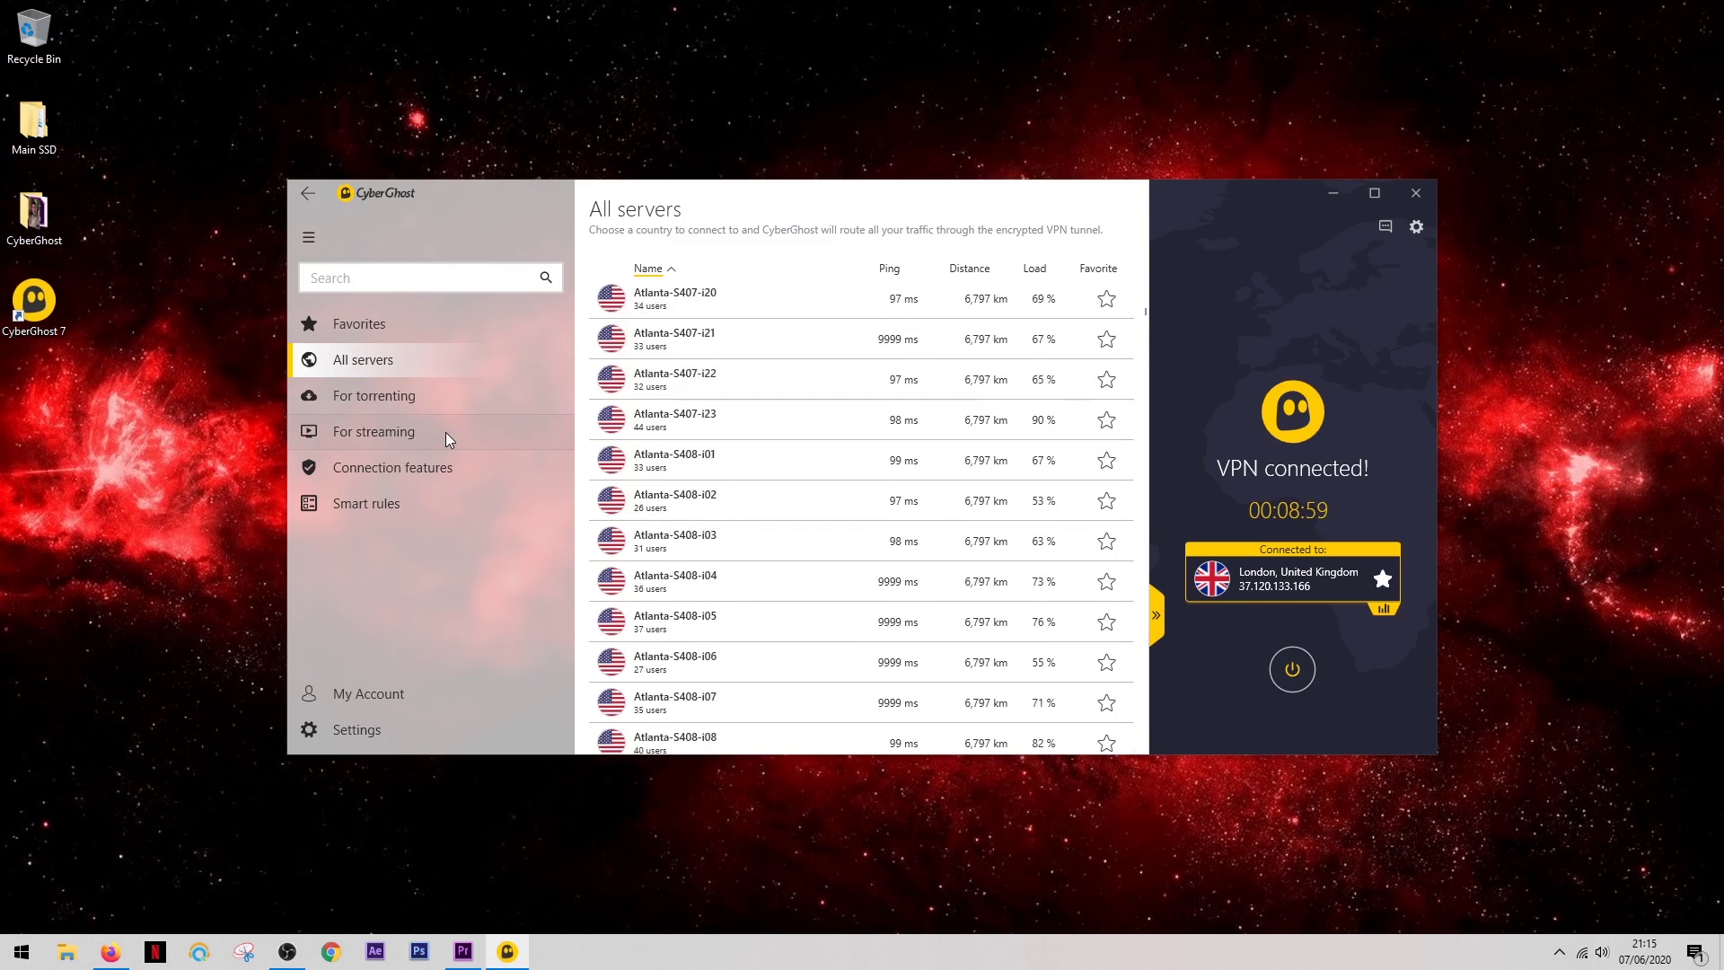
left_click(446, 433)
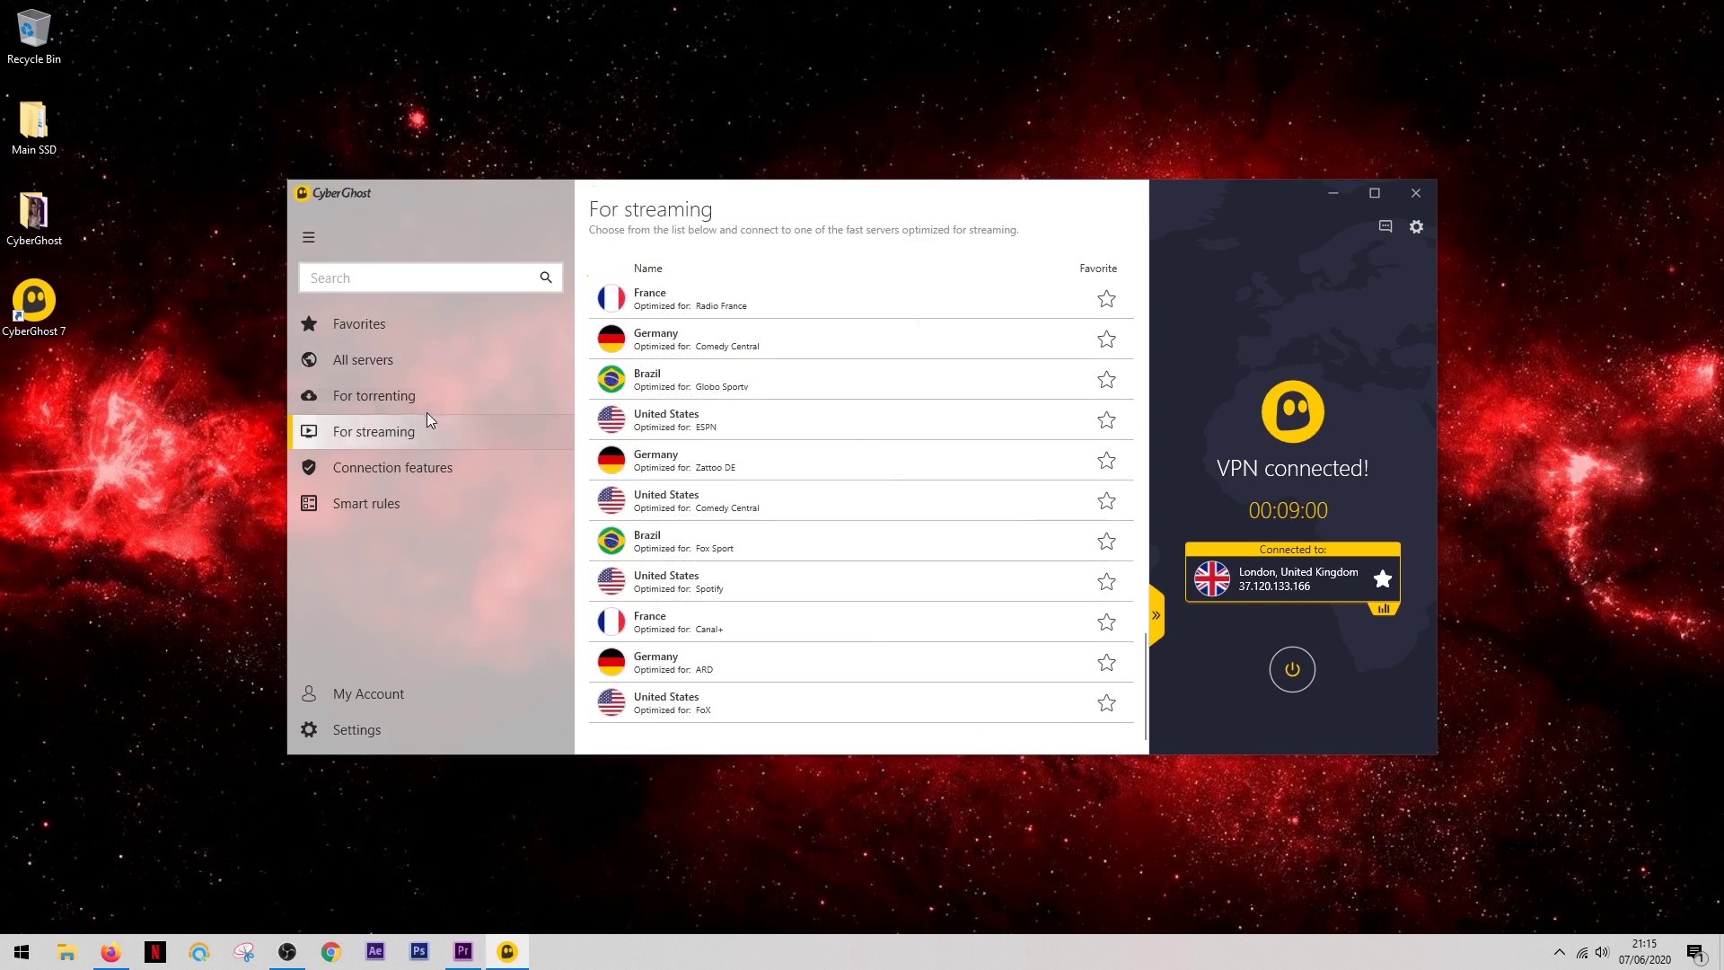
Step: Star the Bahamas torrenting server as a favourite and check the Favorites list
left_click(423, 402)
scroll(871, 406, "down", 6)
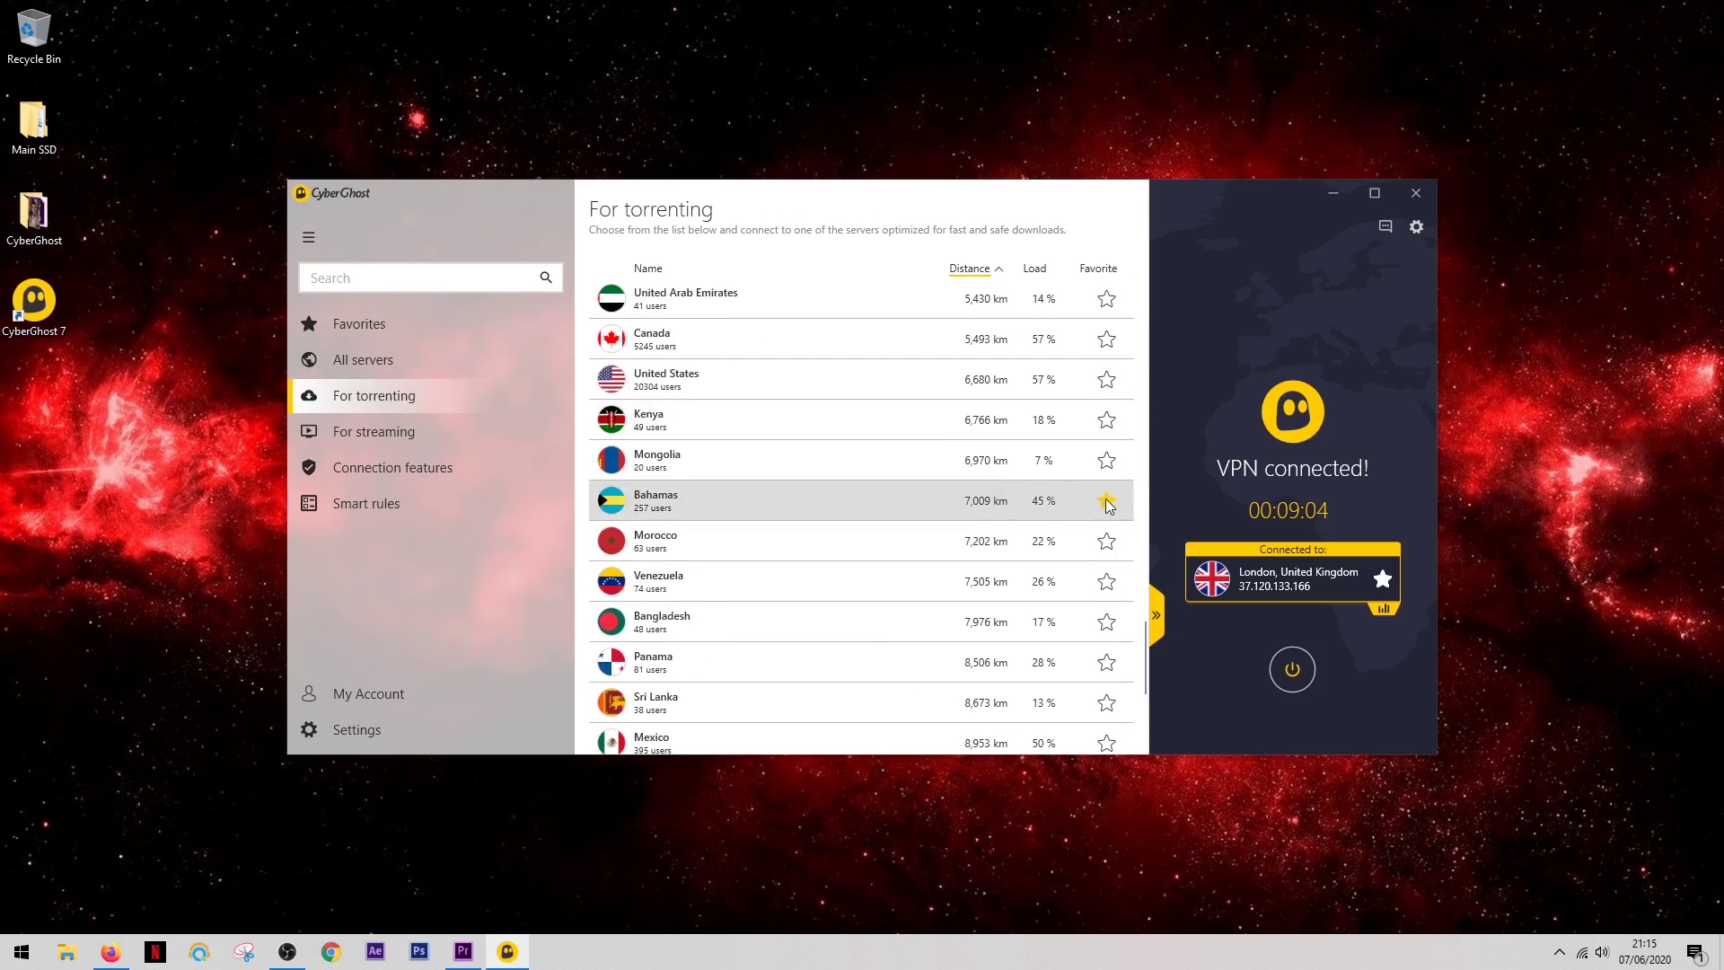
left_click(1107, 502)
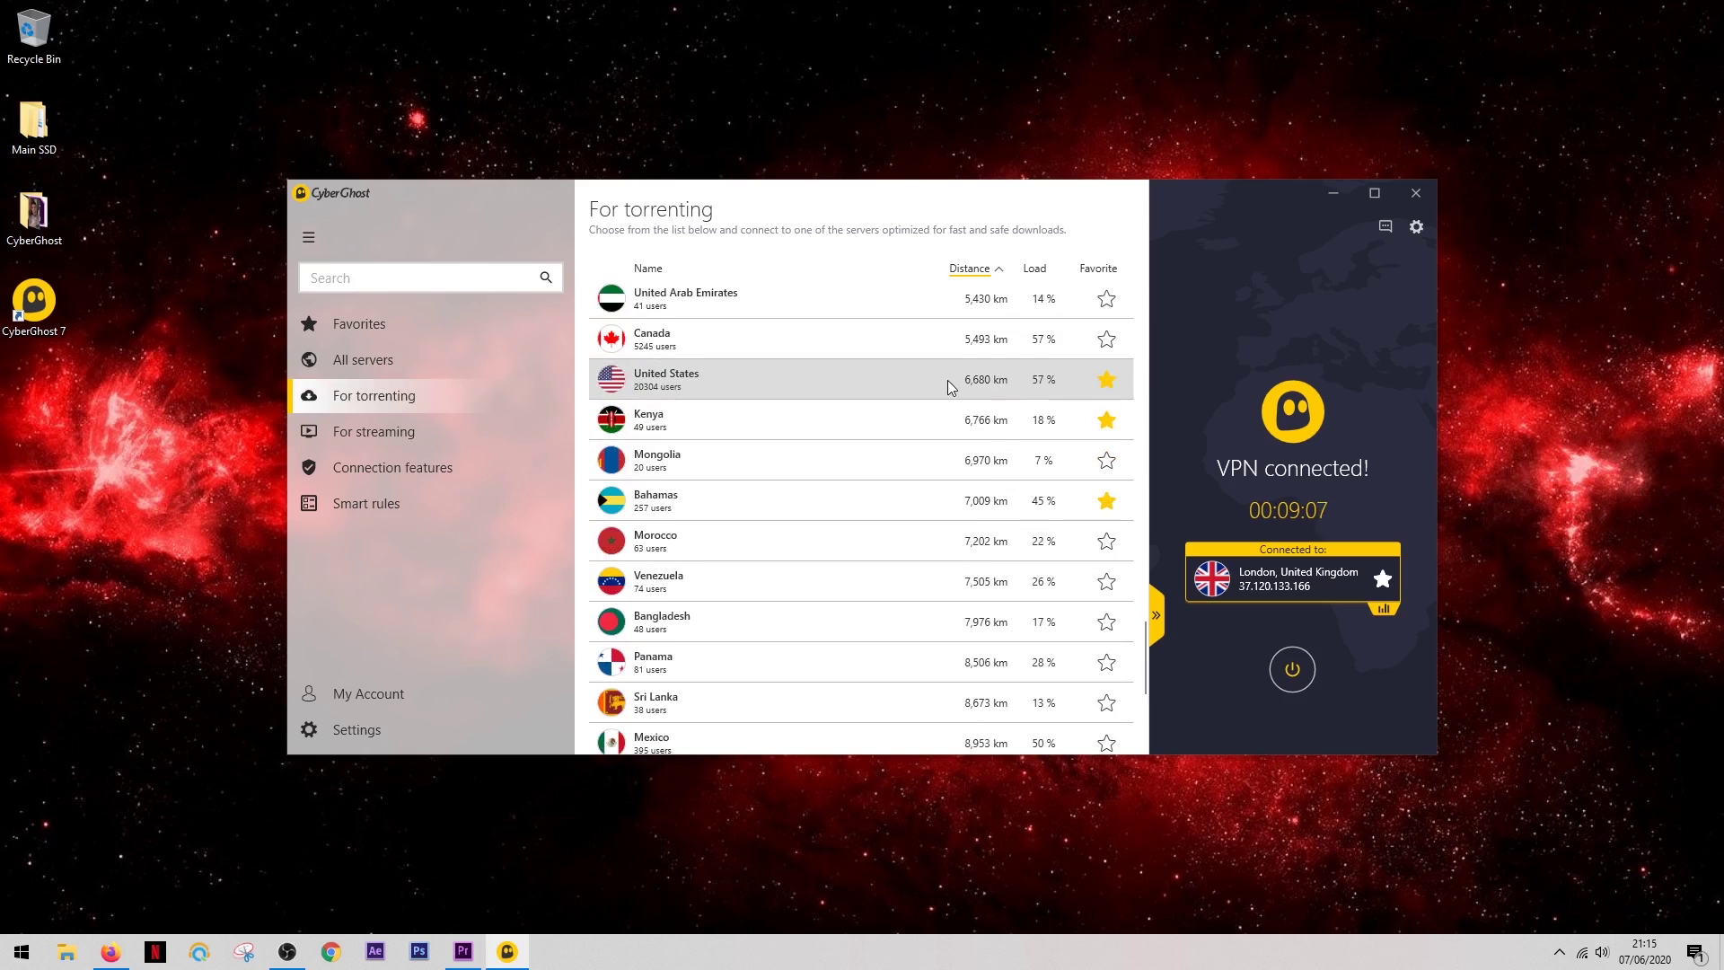
left_click(399, 322)
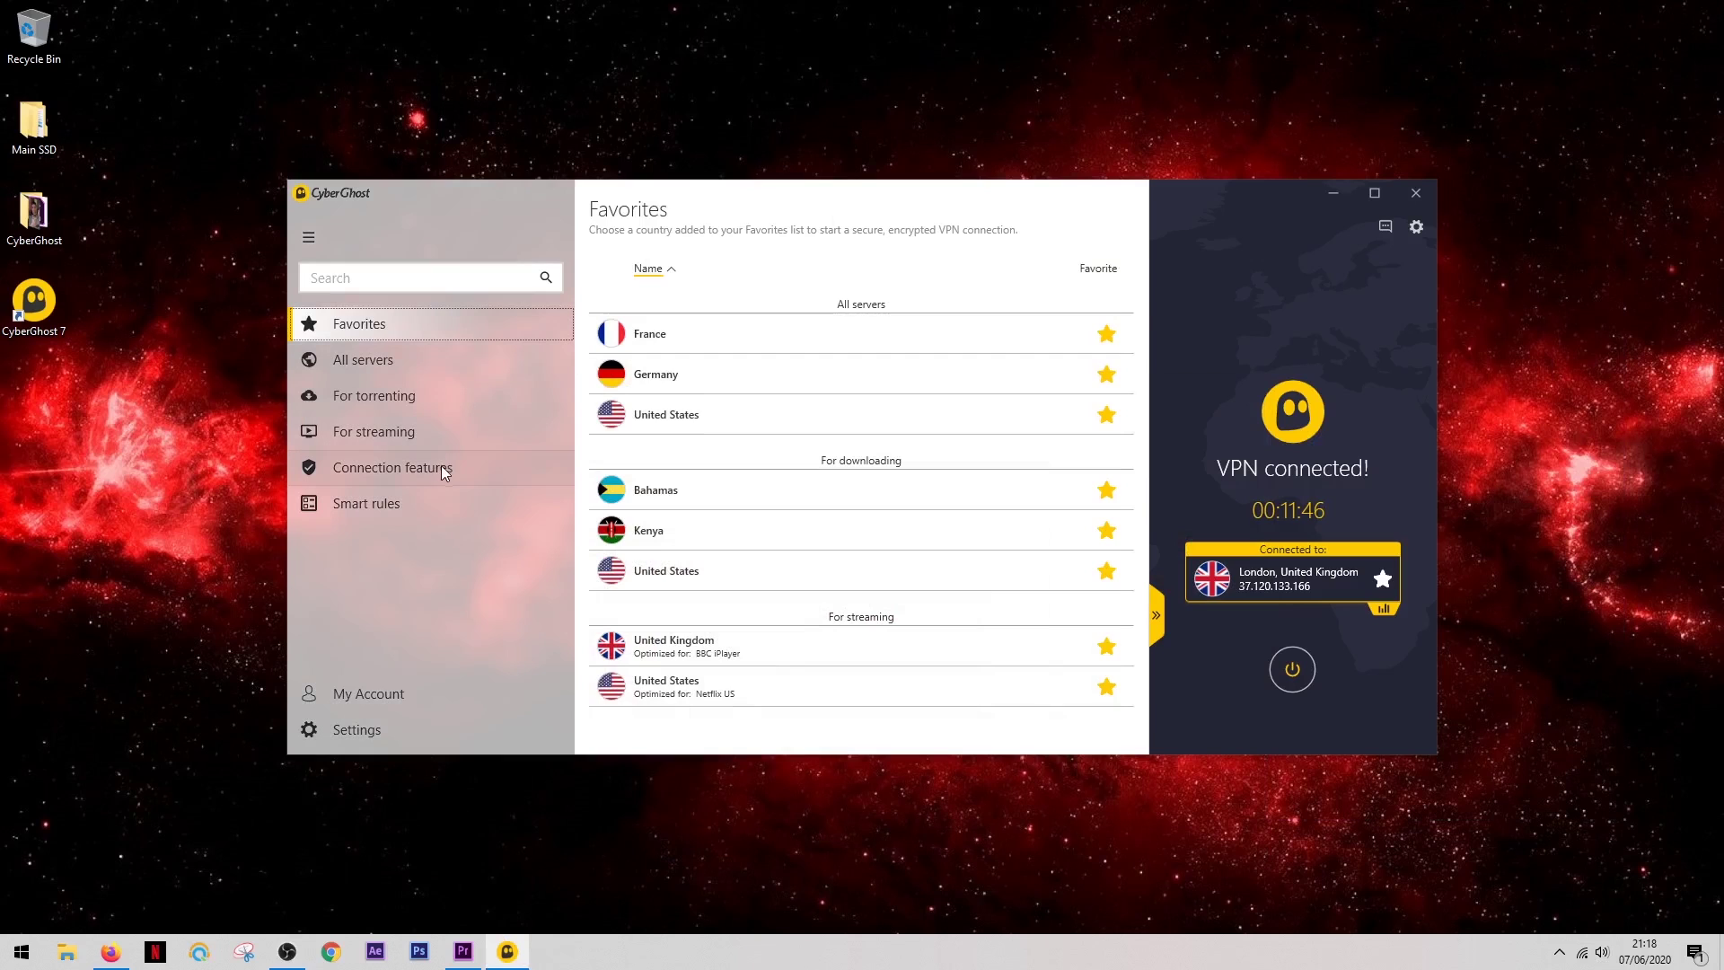
left_click(442, 468)
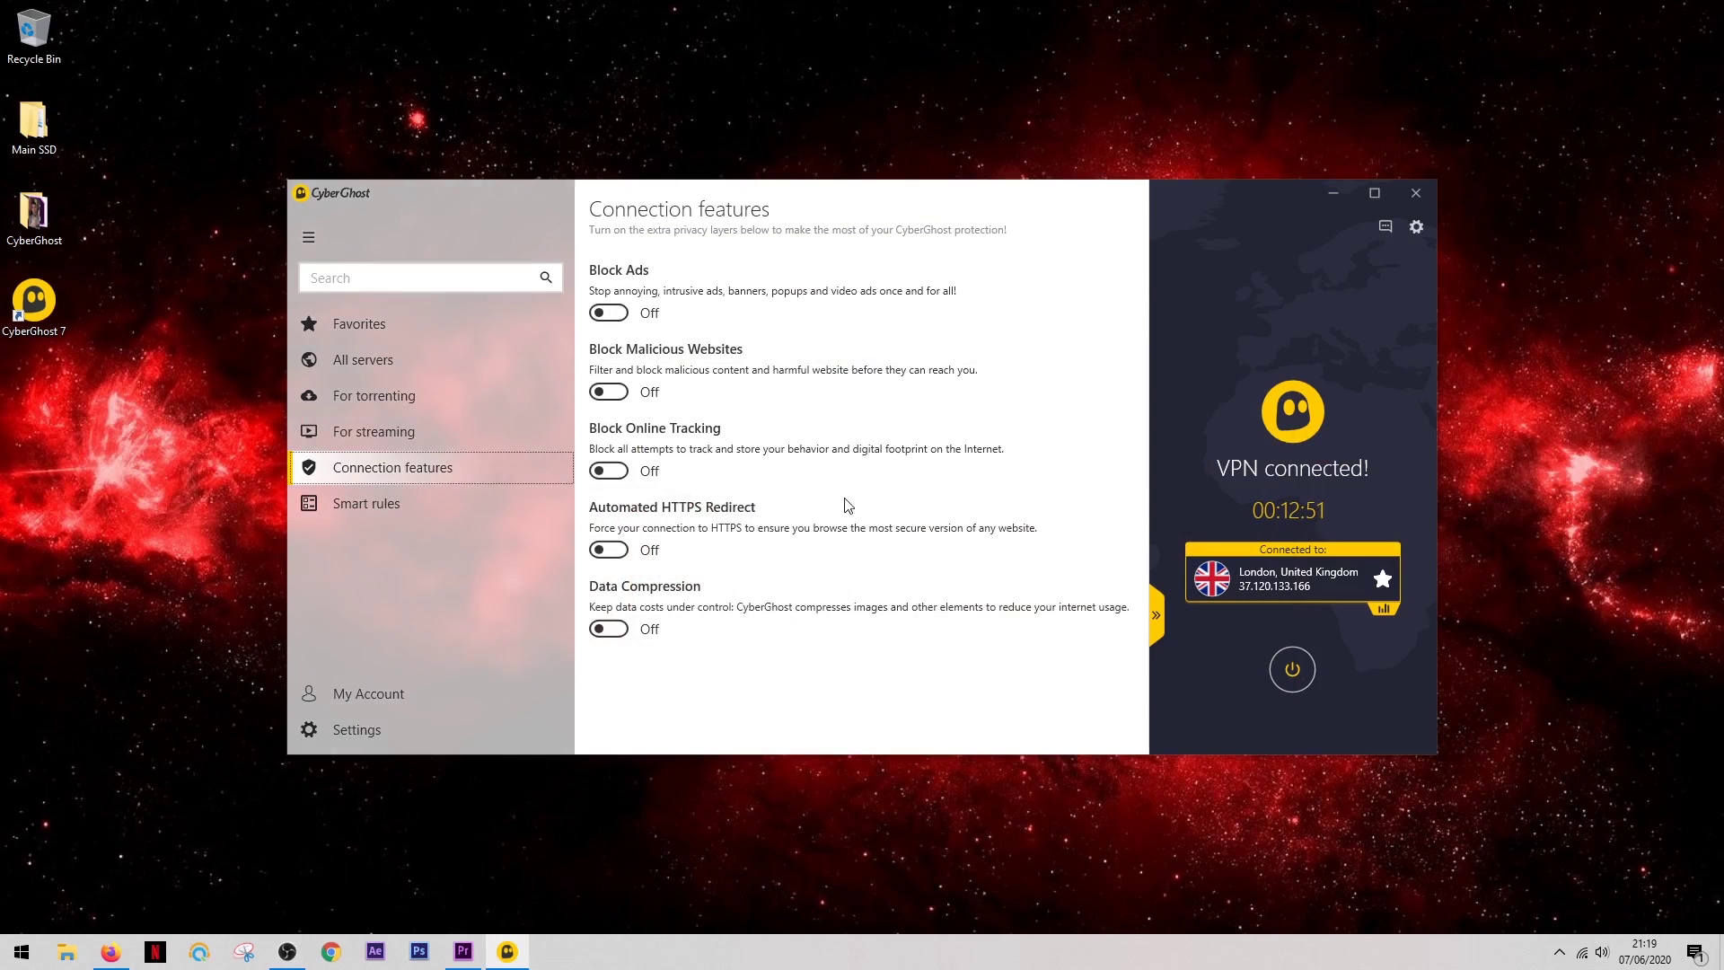
Step: Switch Data Compression on in Connection features
left_click(618, 631)
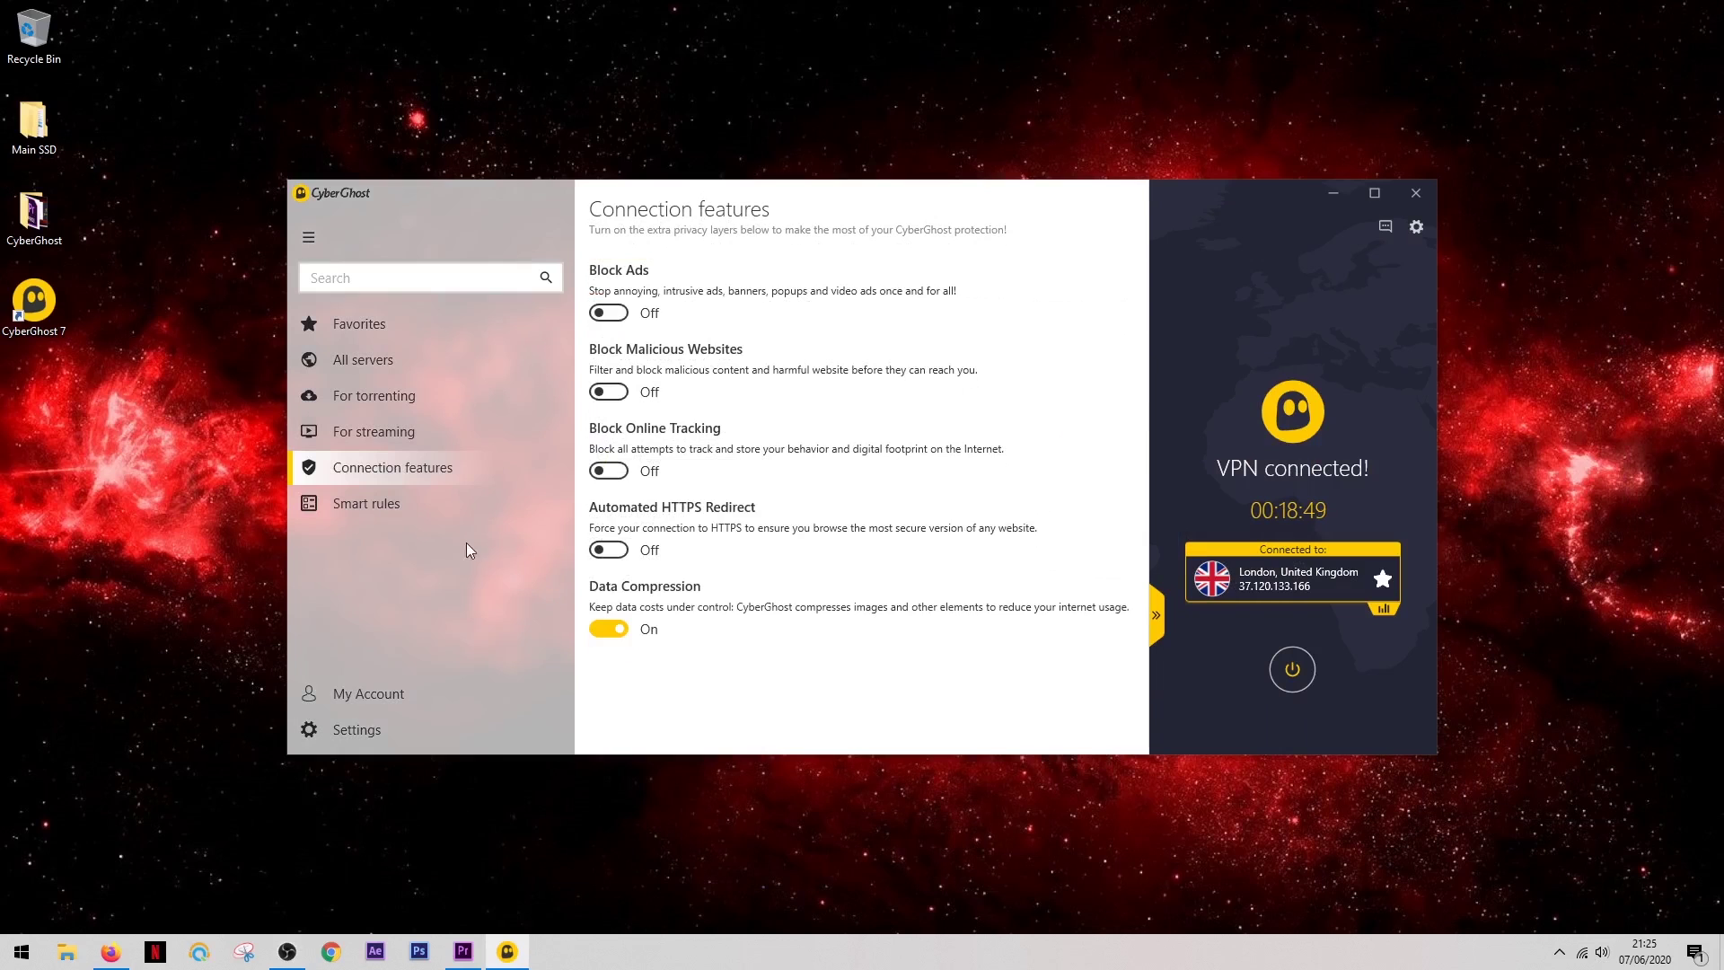
left_click(385, 501)
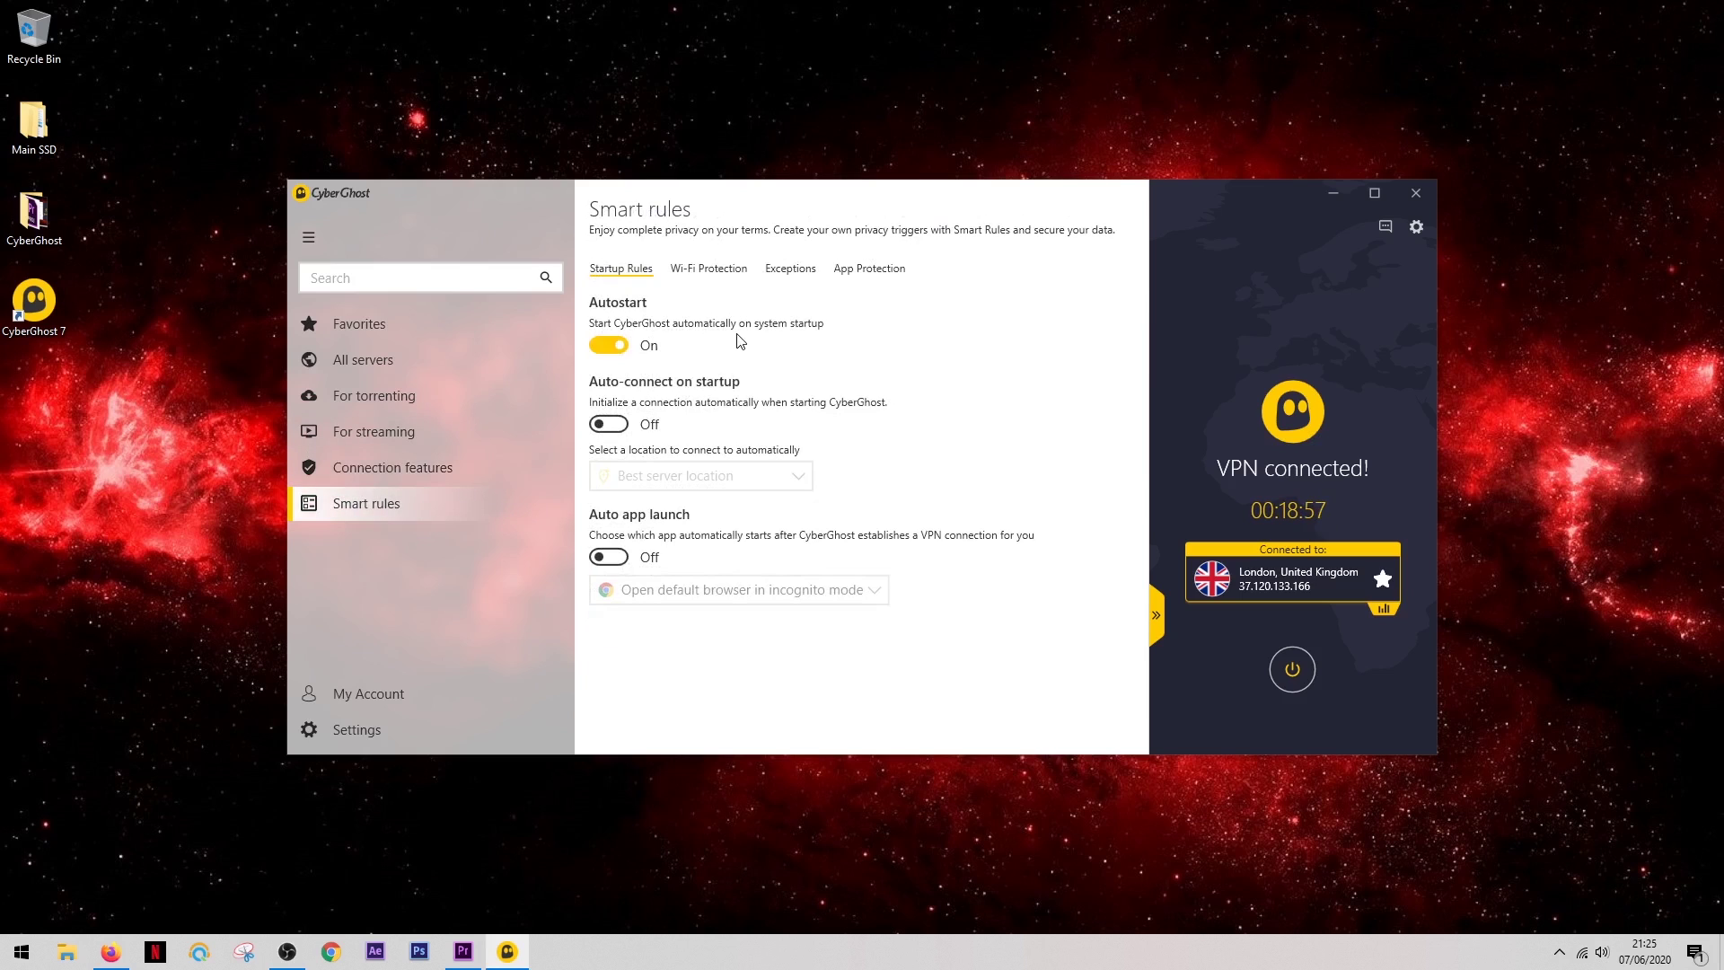
Step: Look through the Smart rules Wi-Fi protection, app rules and Exceptions tabs
left_click(715, 271)
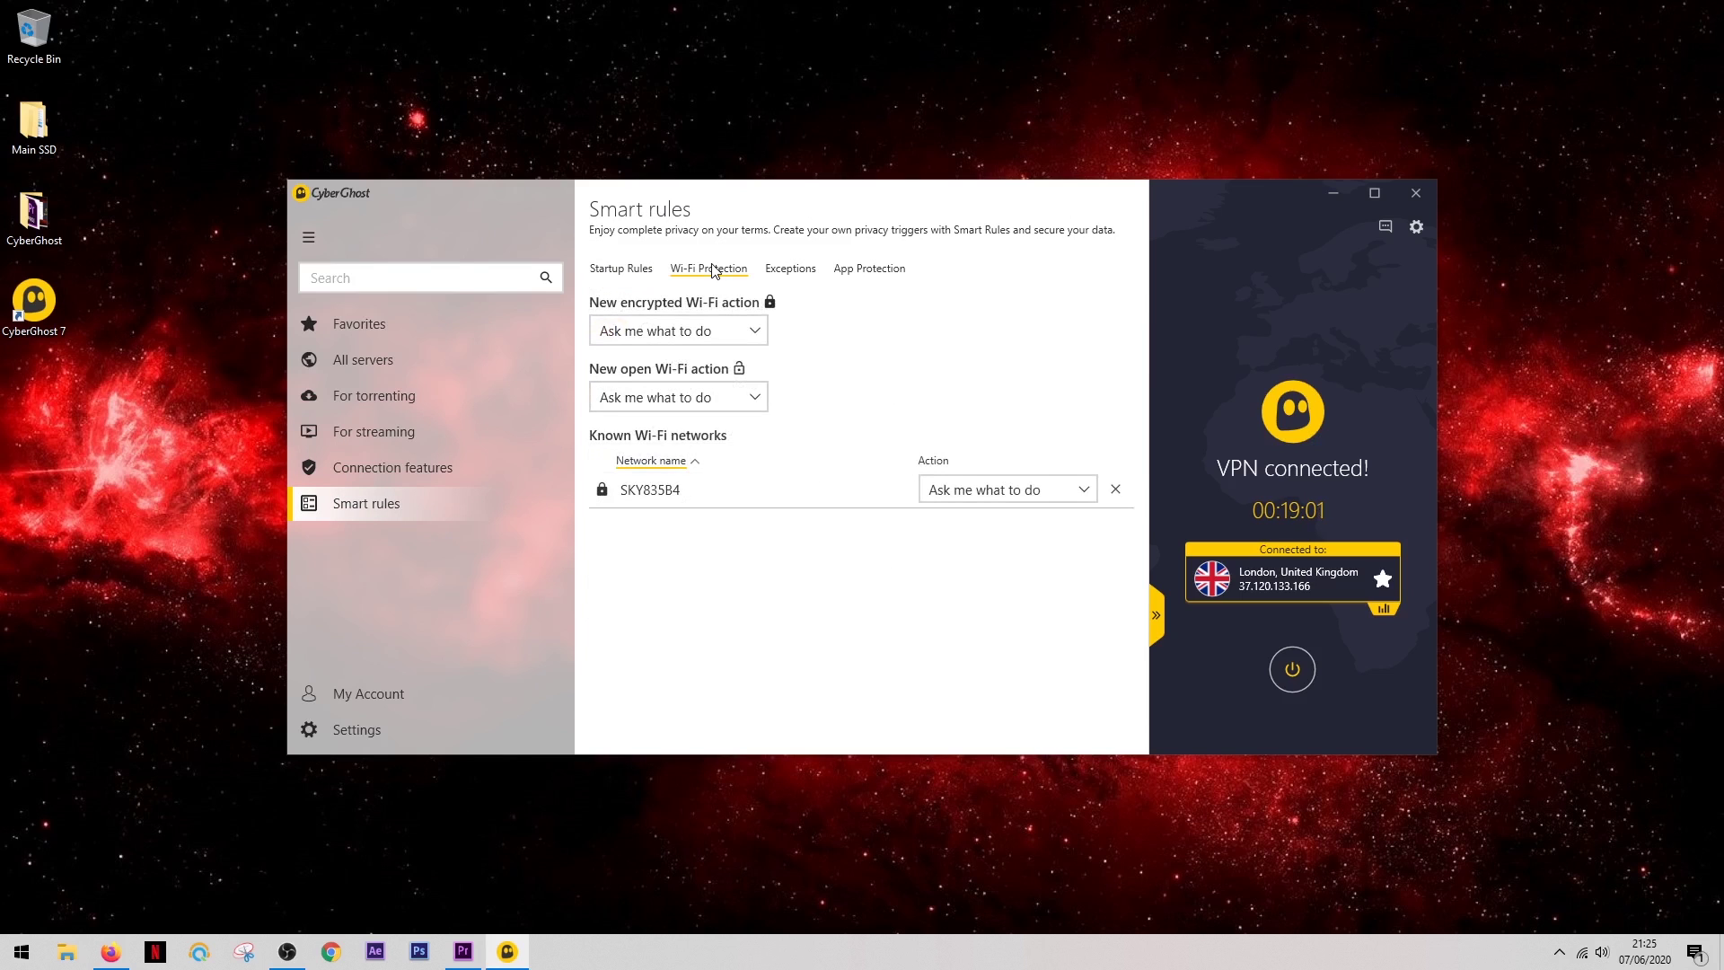
left_click(864, 270)
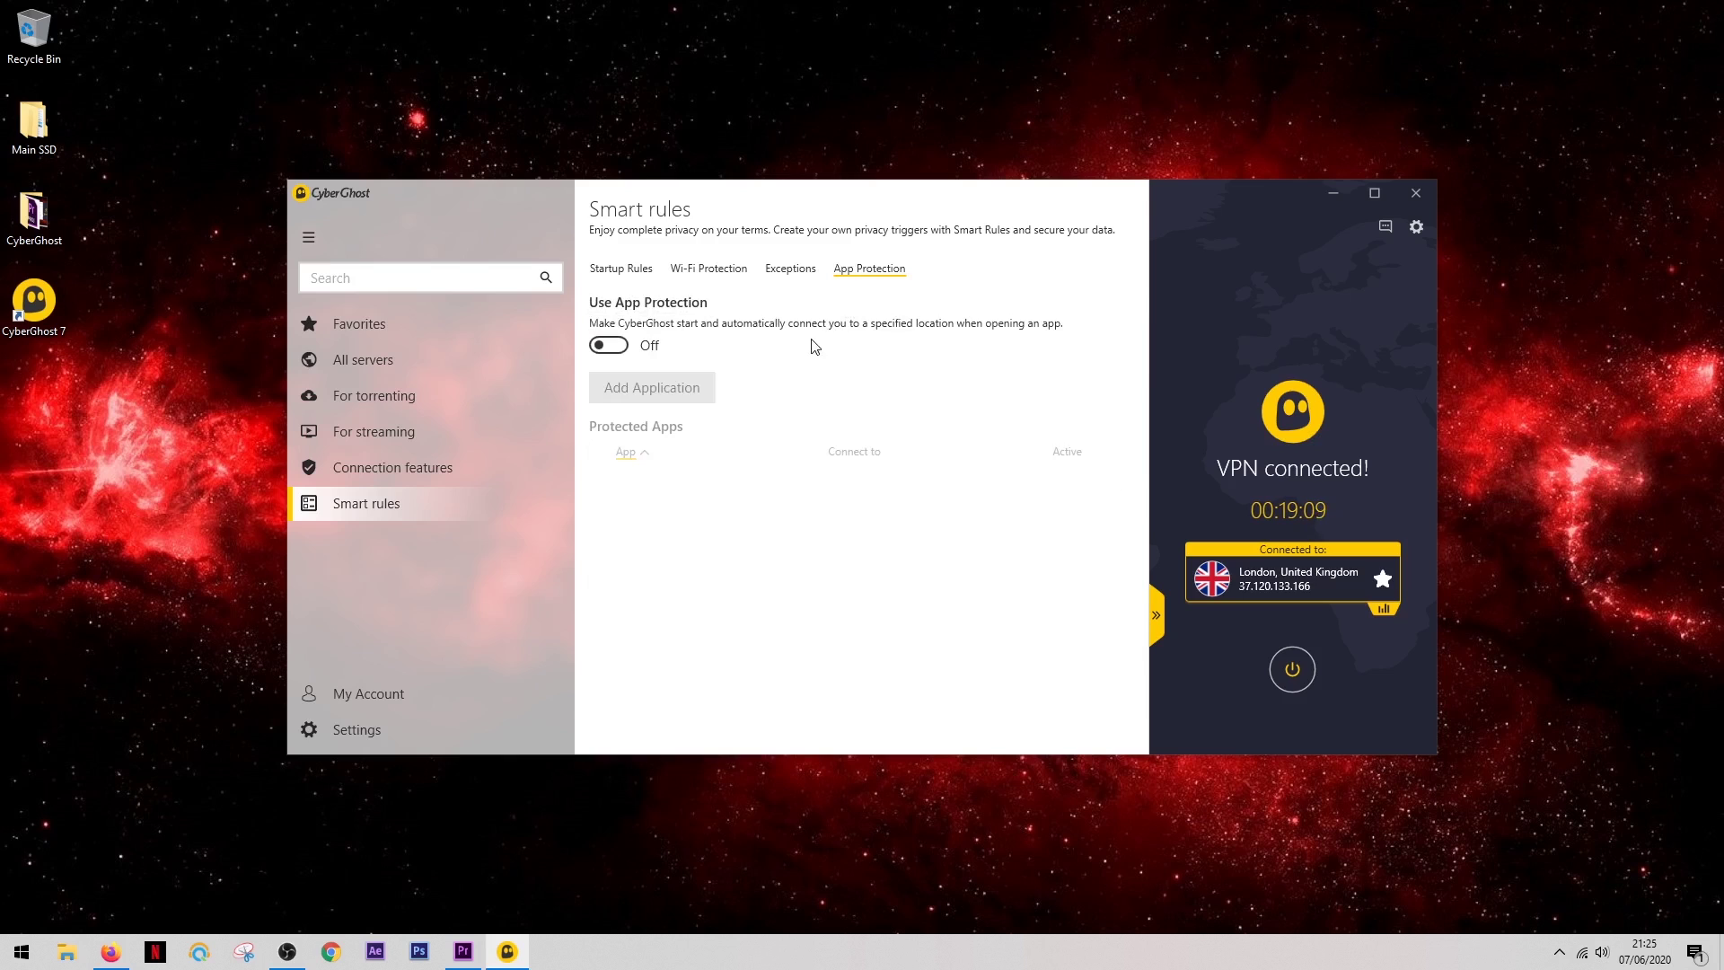
left_click(789, 272)
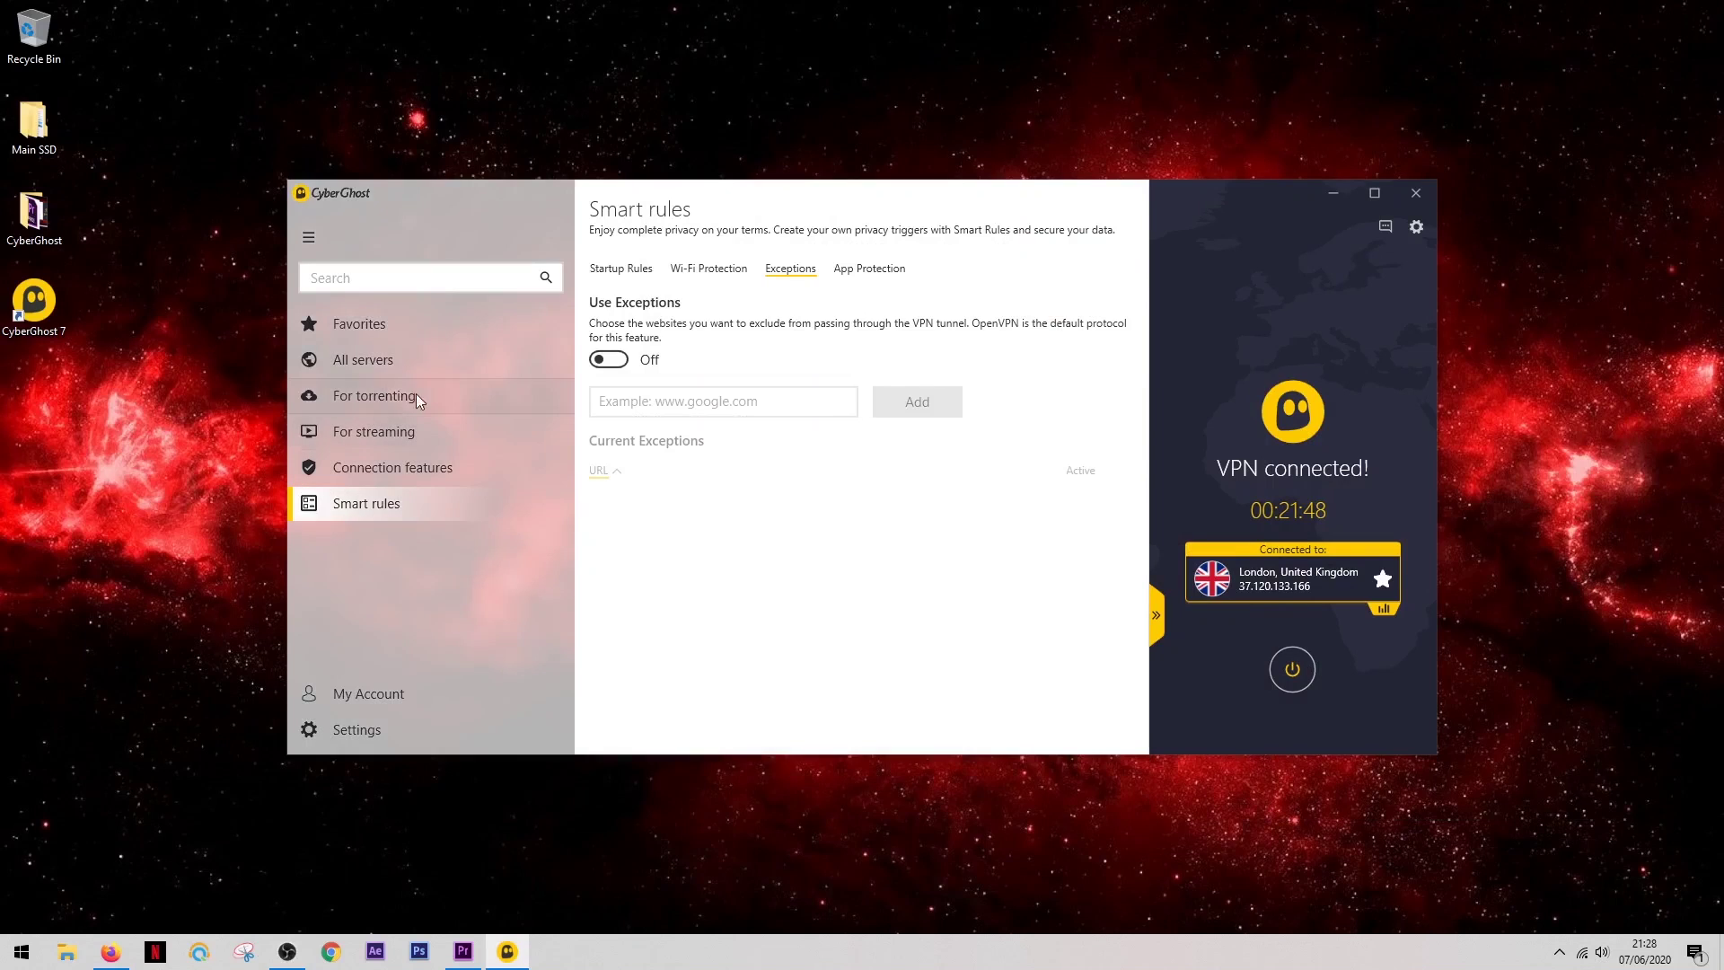
left_click(400, 362)
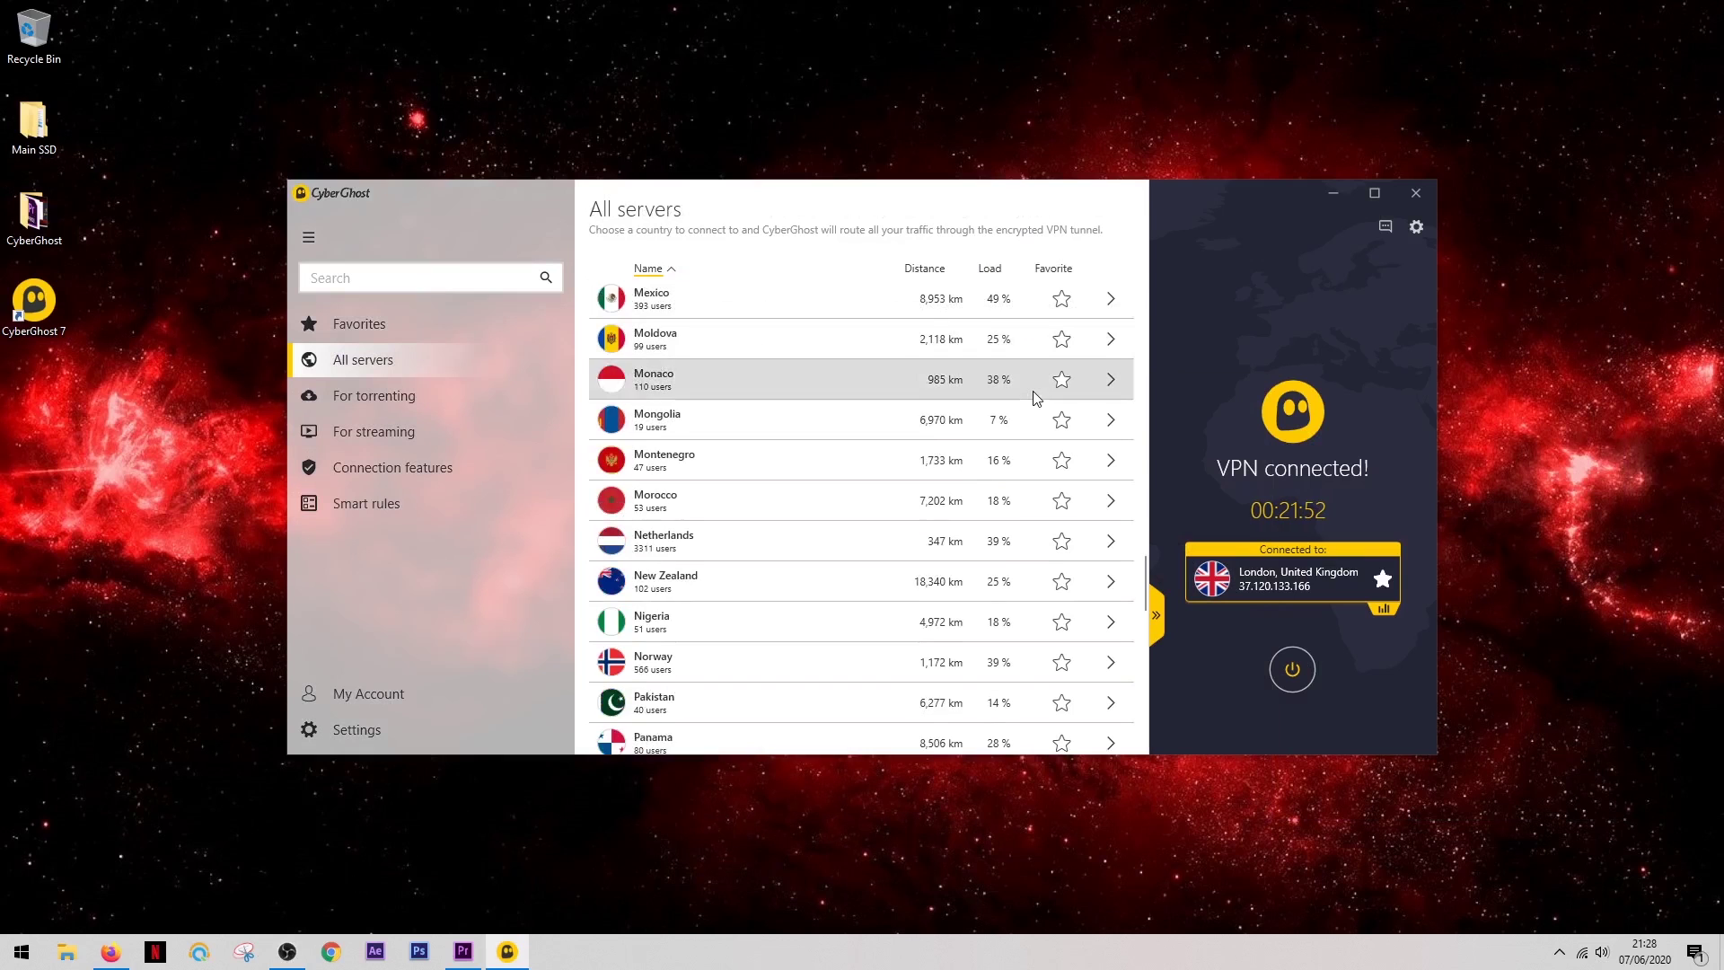
Step: Scroll down the All servers country list with its distance and load figures
scroll(1033, 397, "down", 10)
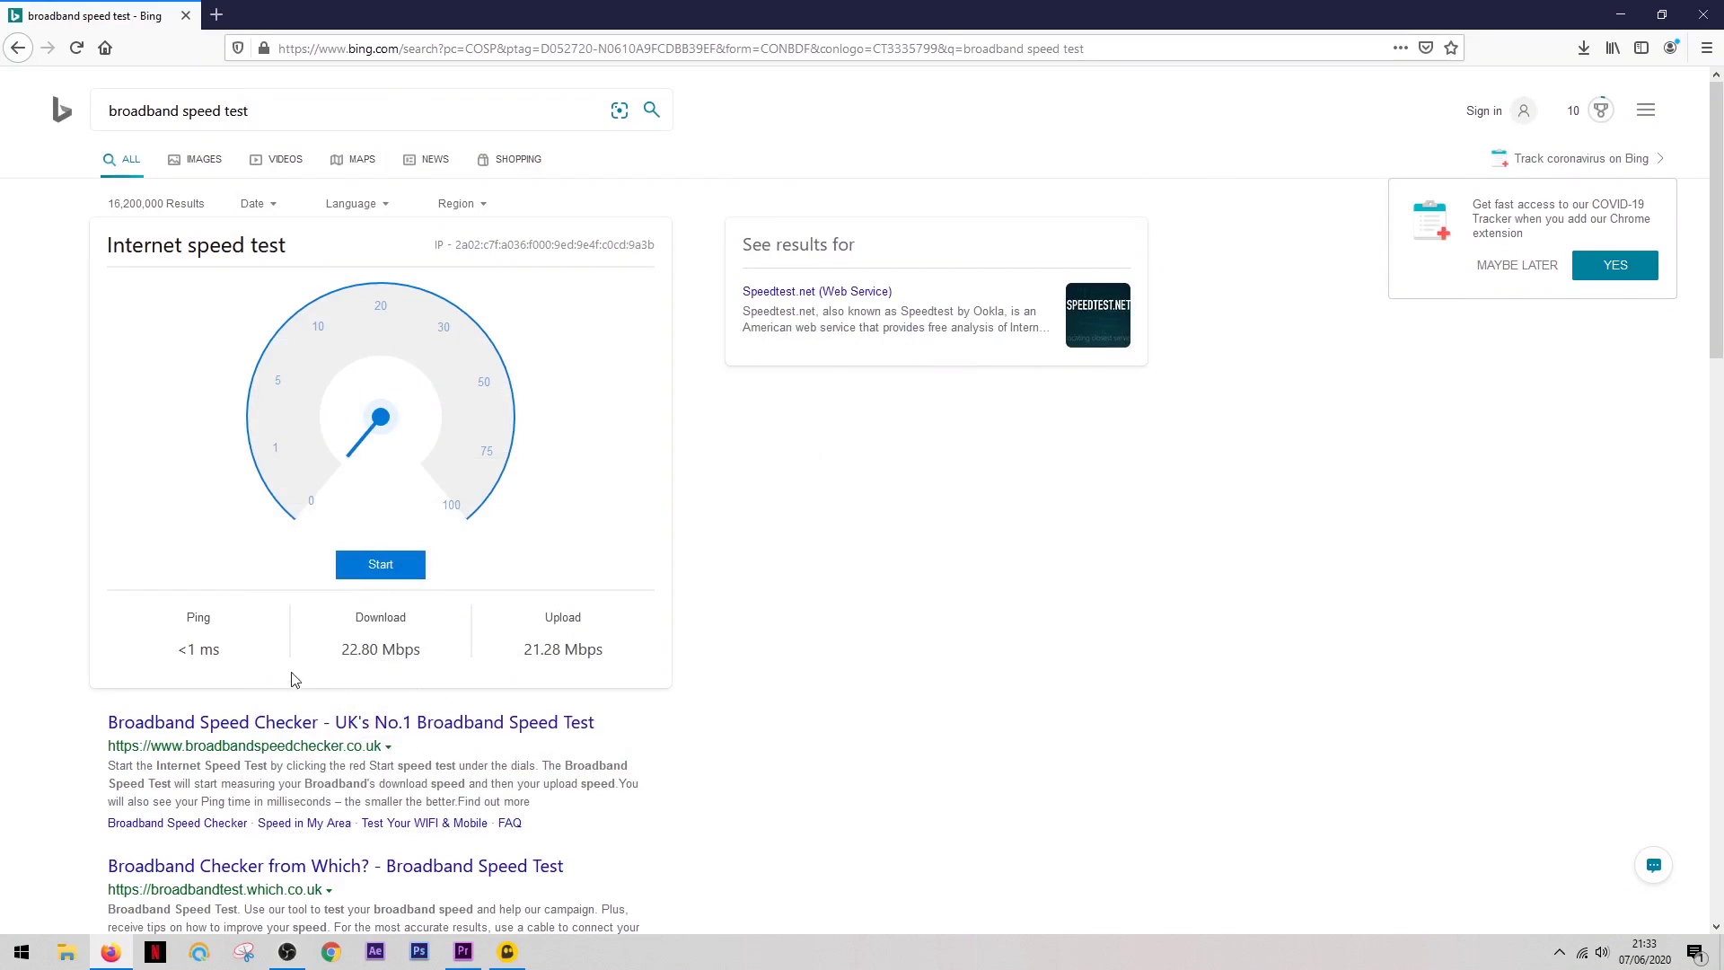
Step: Connect CyberGhost to London and run Bing's internet speed test through the VPN
left_click(507, 954)
left_click(1577, 702)
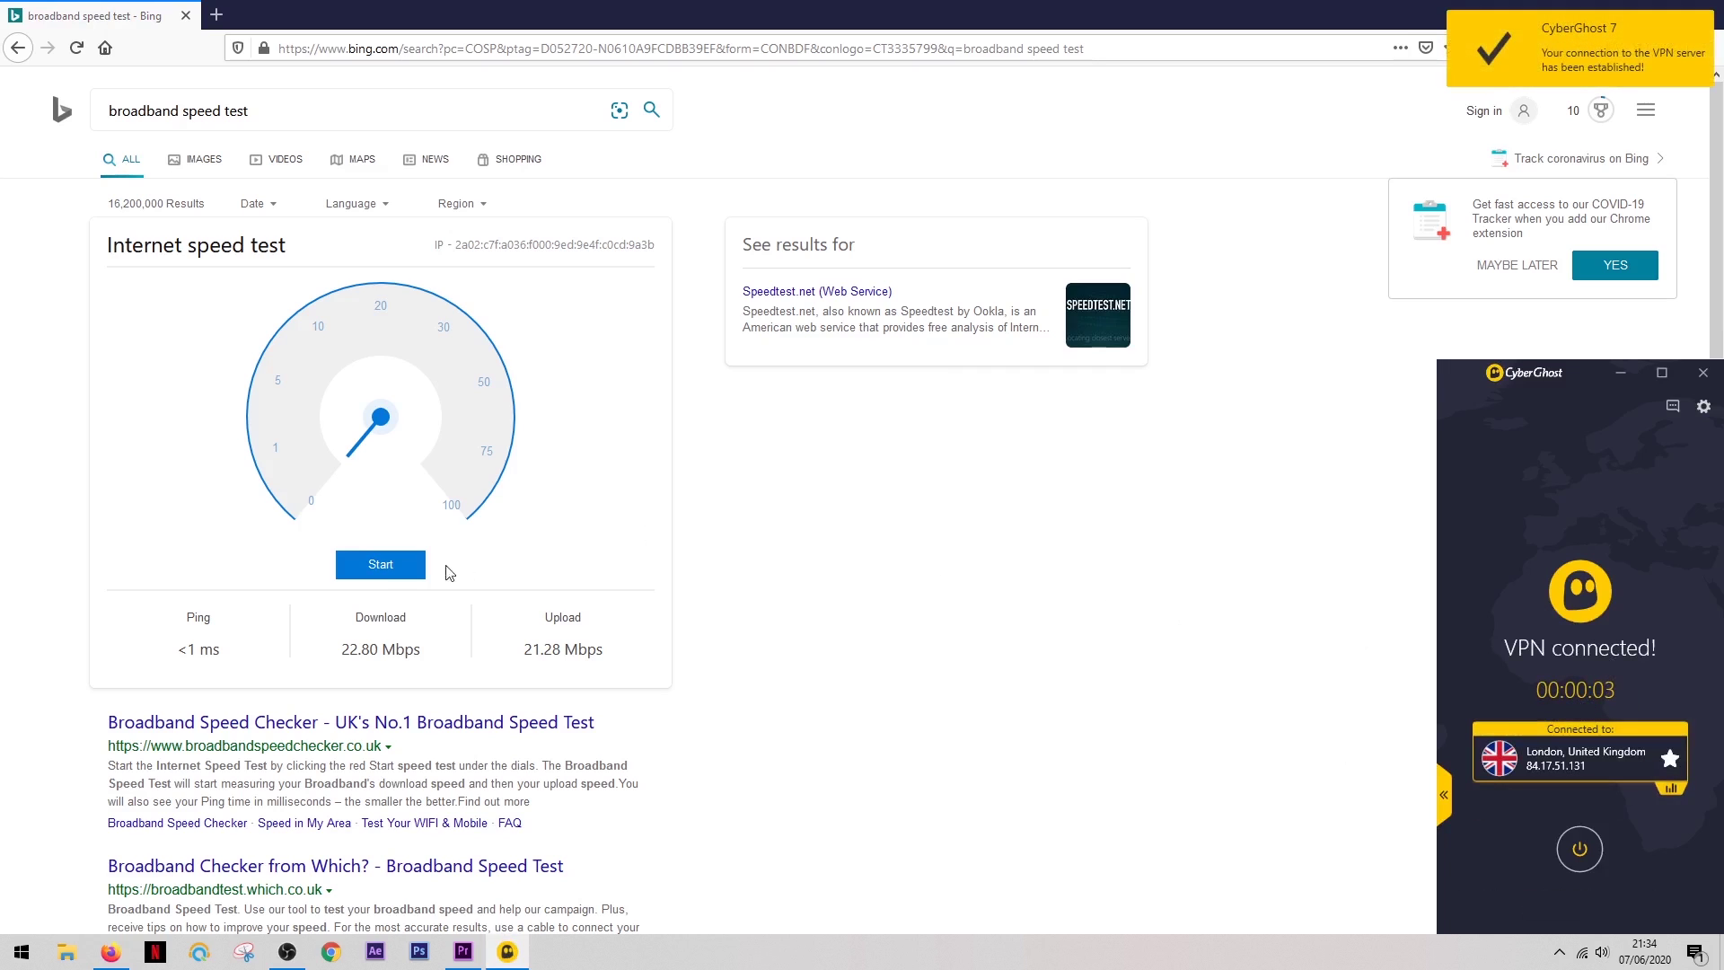
left_click(383, 577)
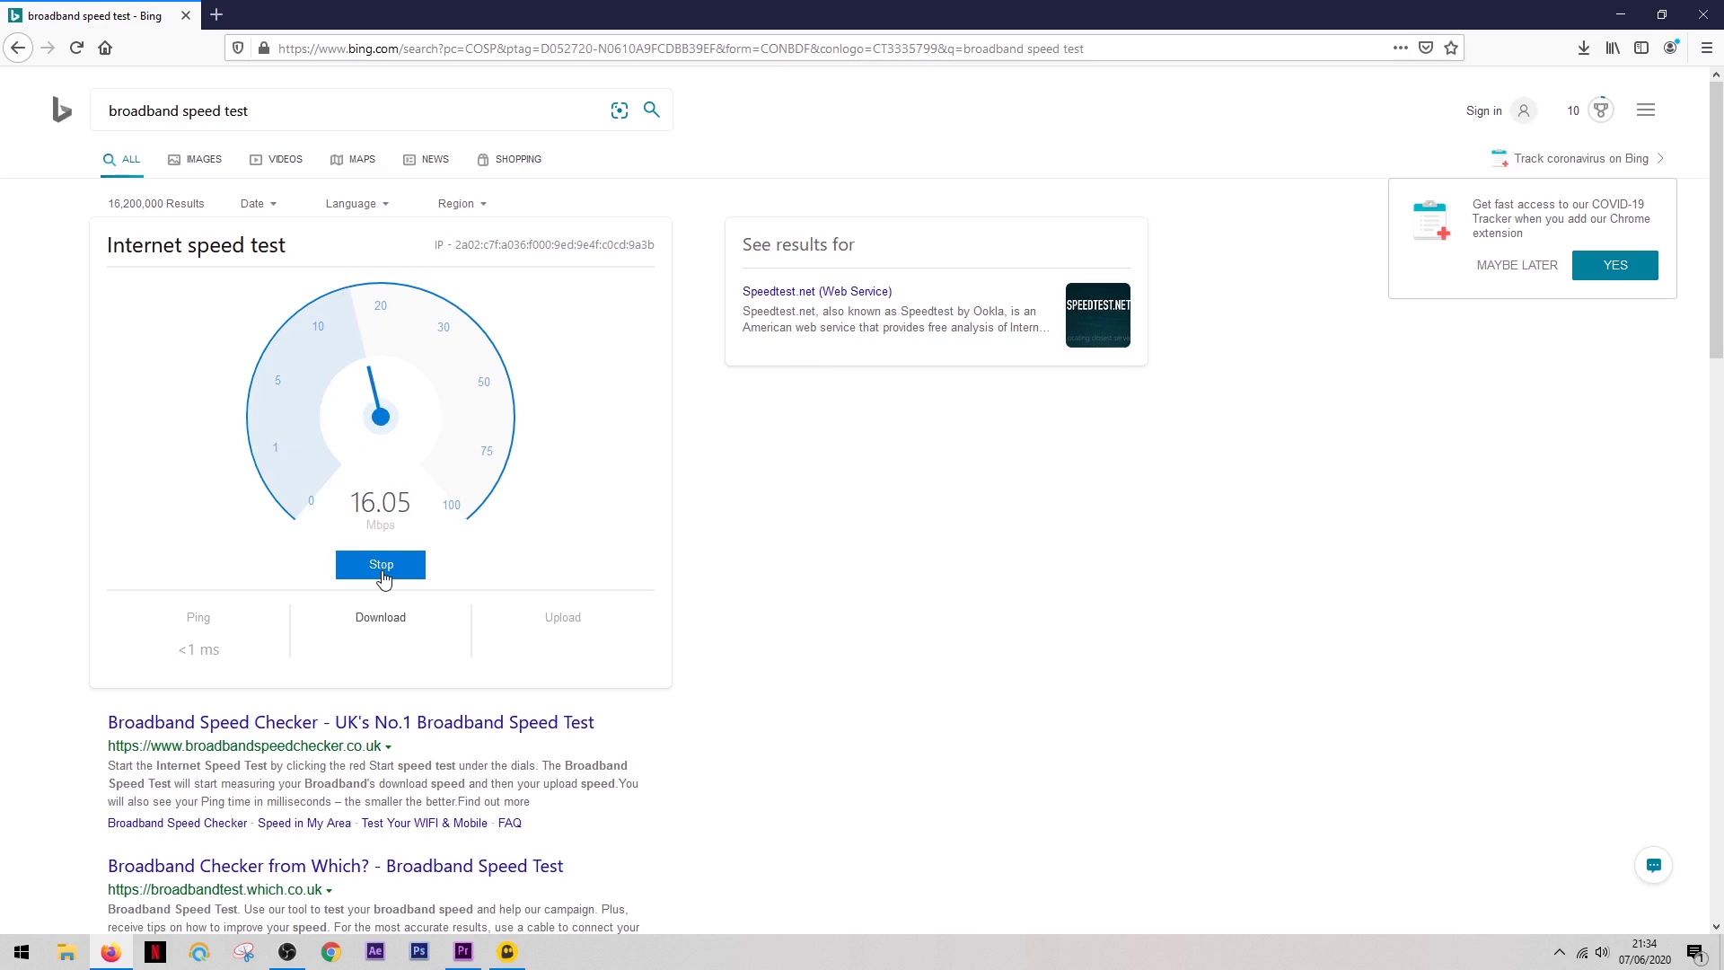
left_click(384, 579)
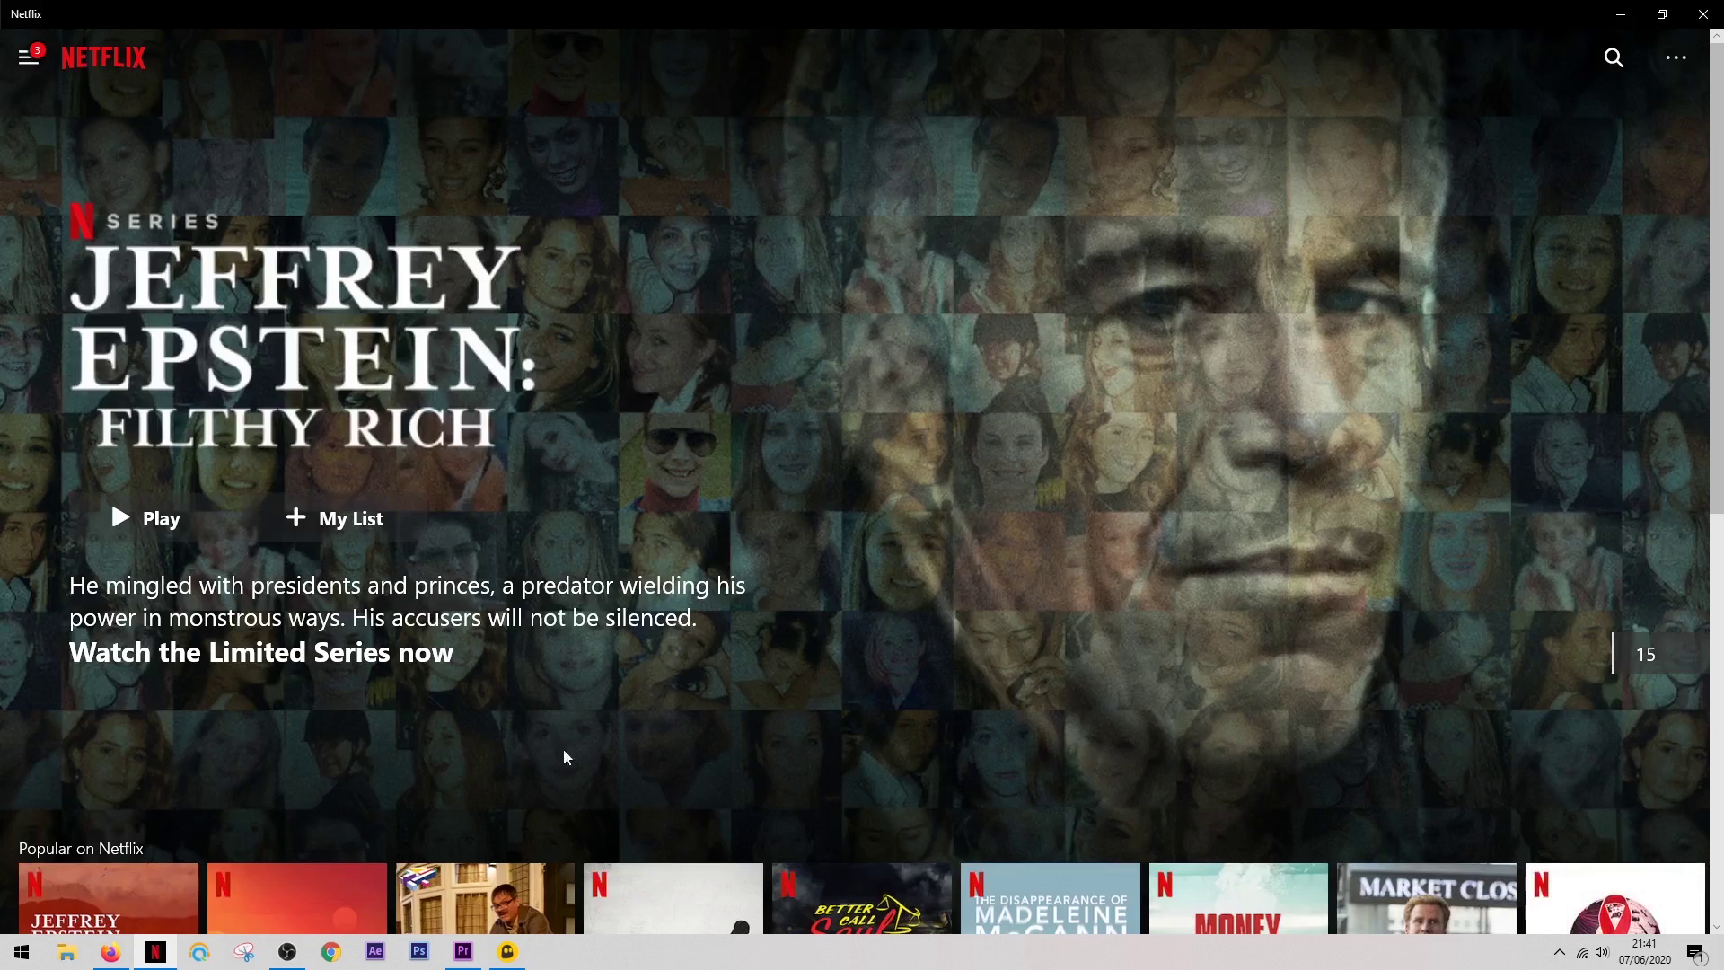
Step: Scroll the Netflix home page down to the British Programmes and Reality TV rows
scroll(640, 709, "down", 5)
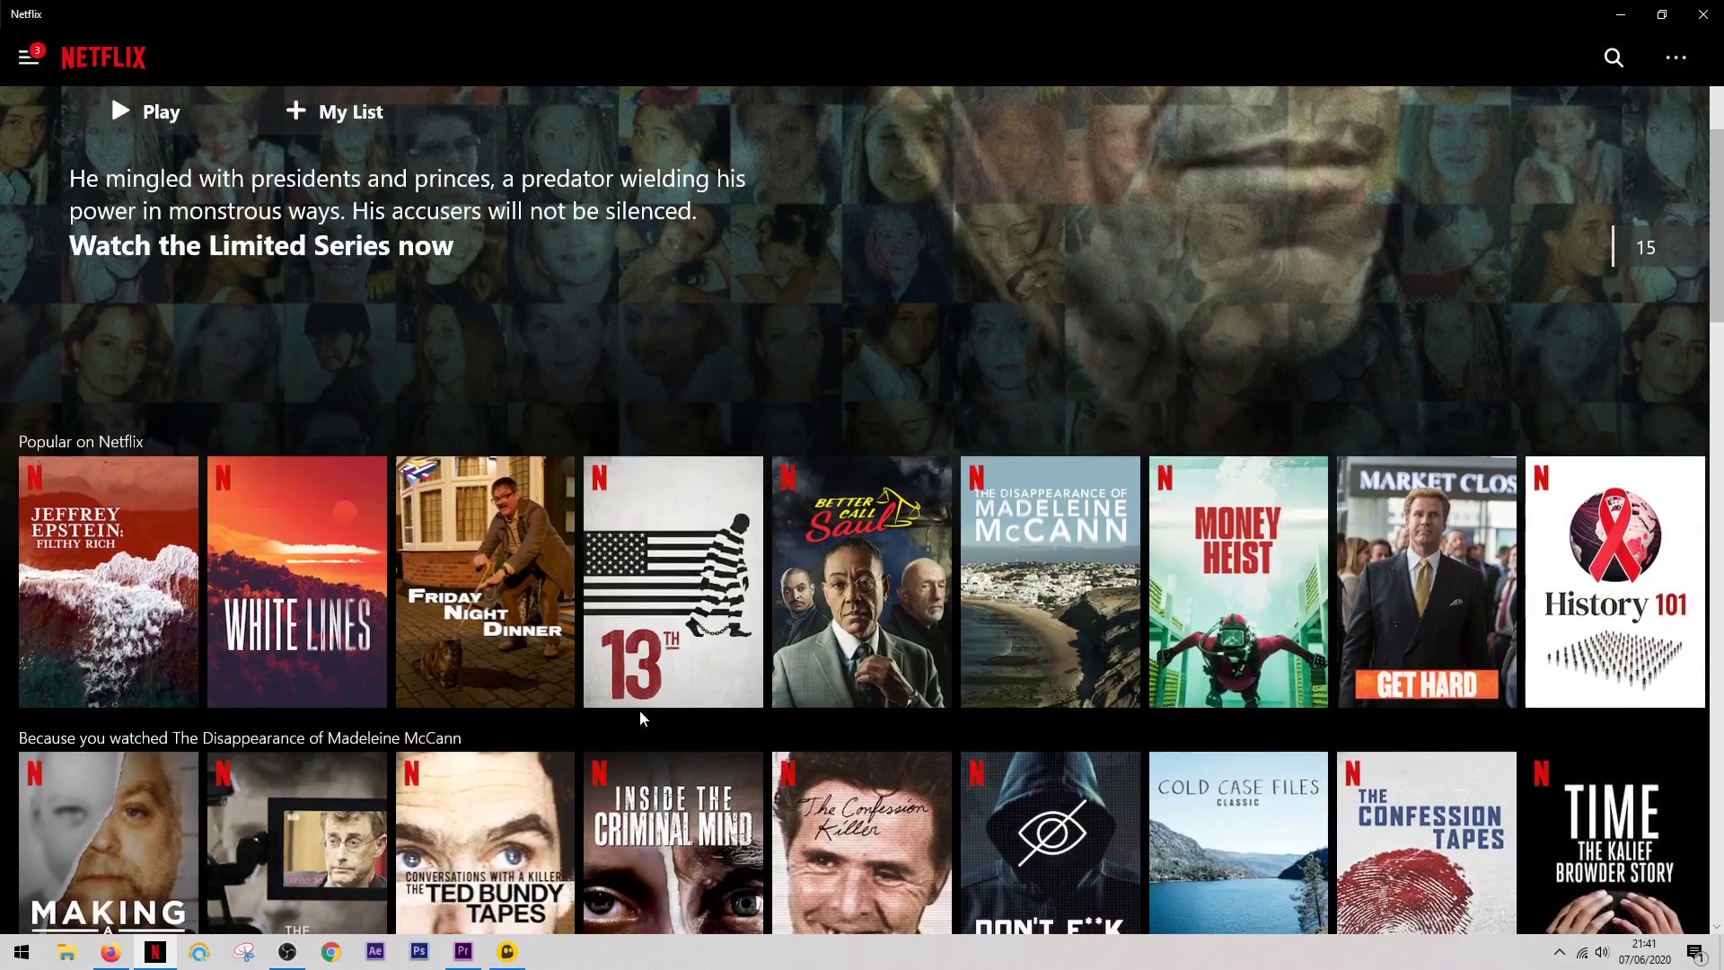
scroll(640, 709, "down", 7)
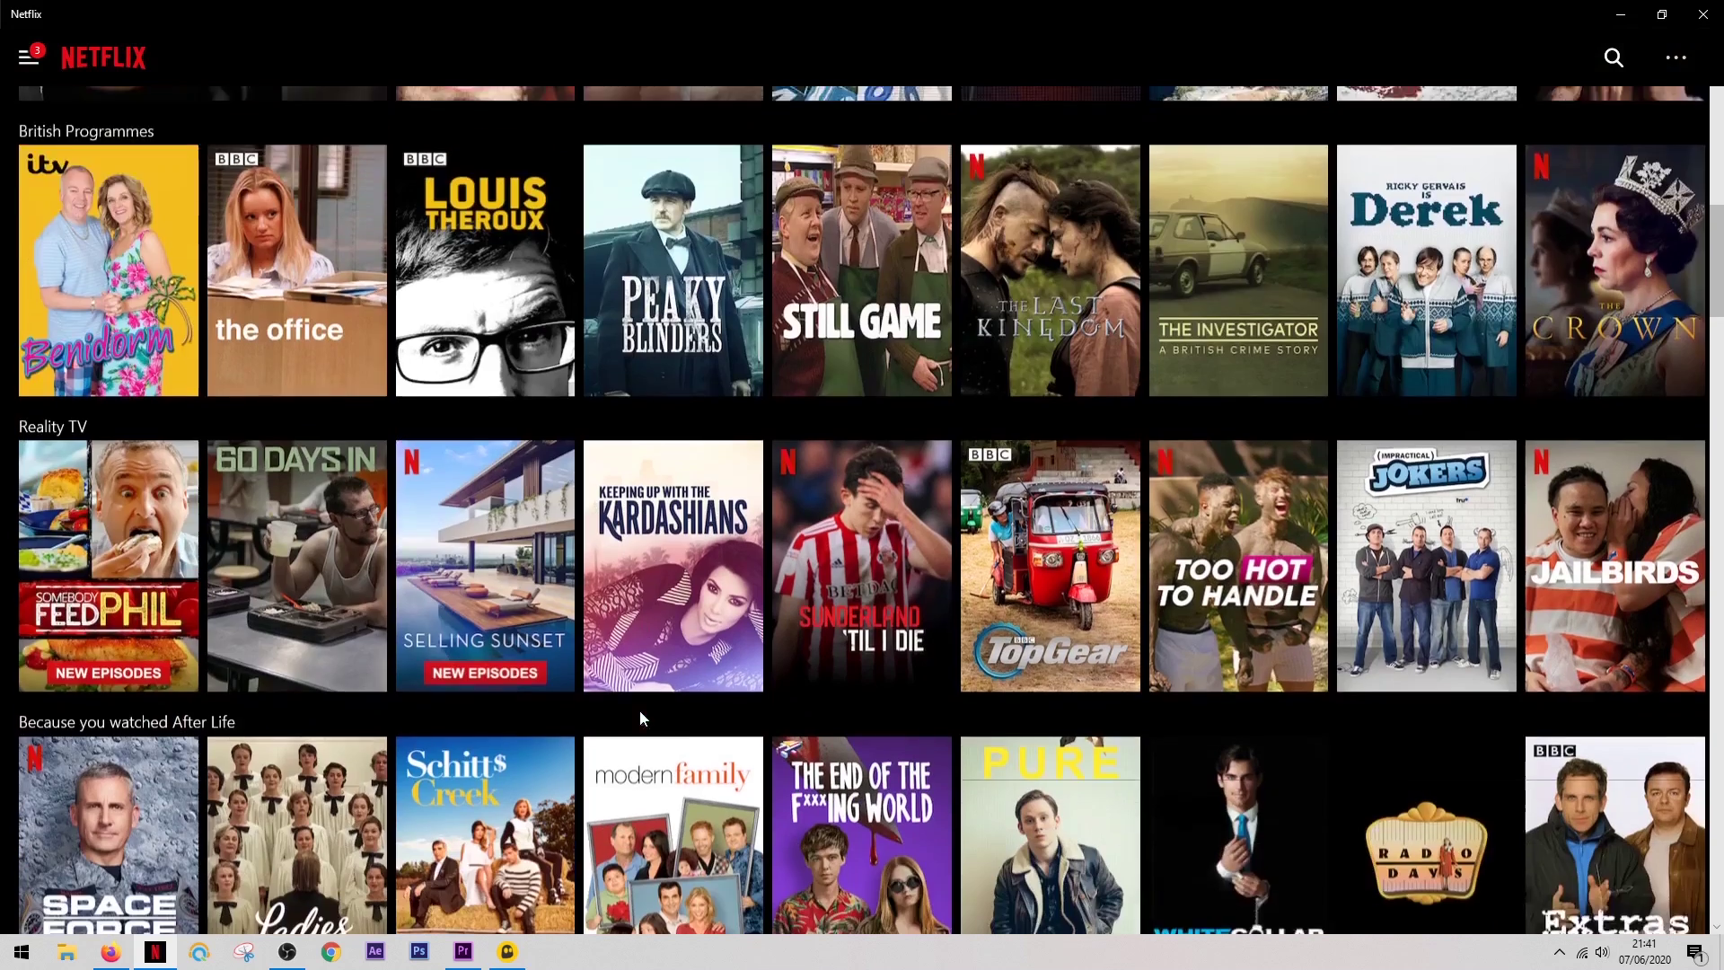
scroll(639, 710, "down", 3)
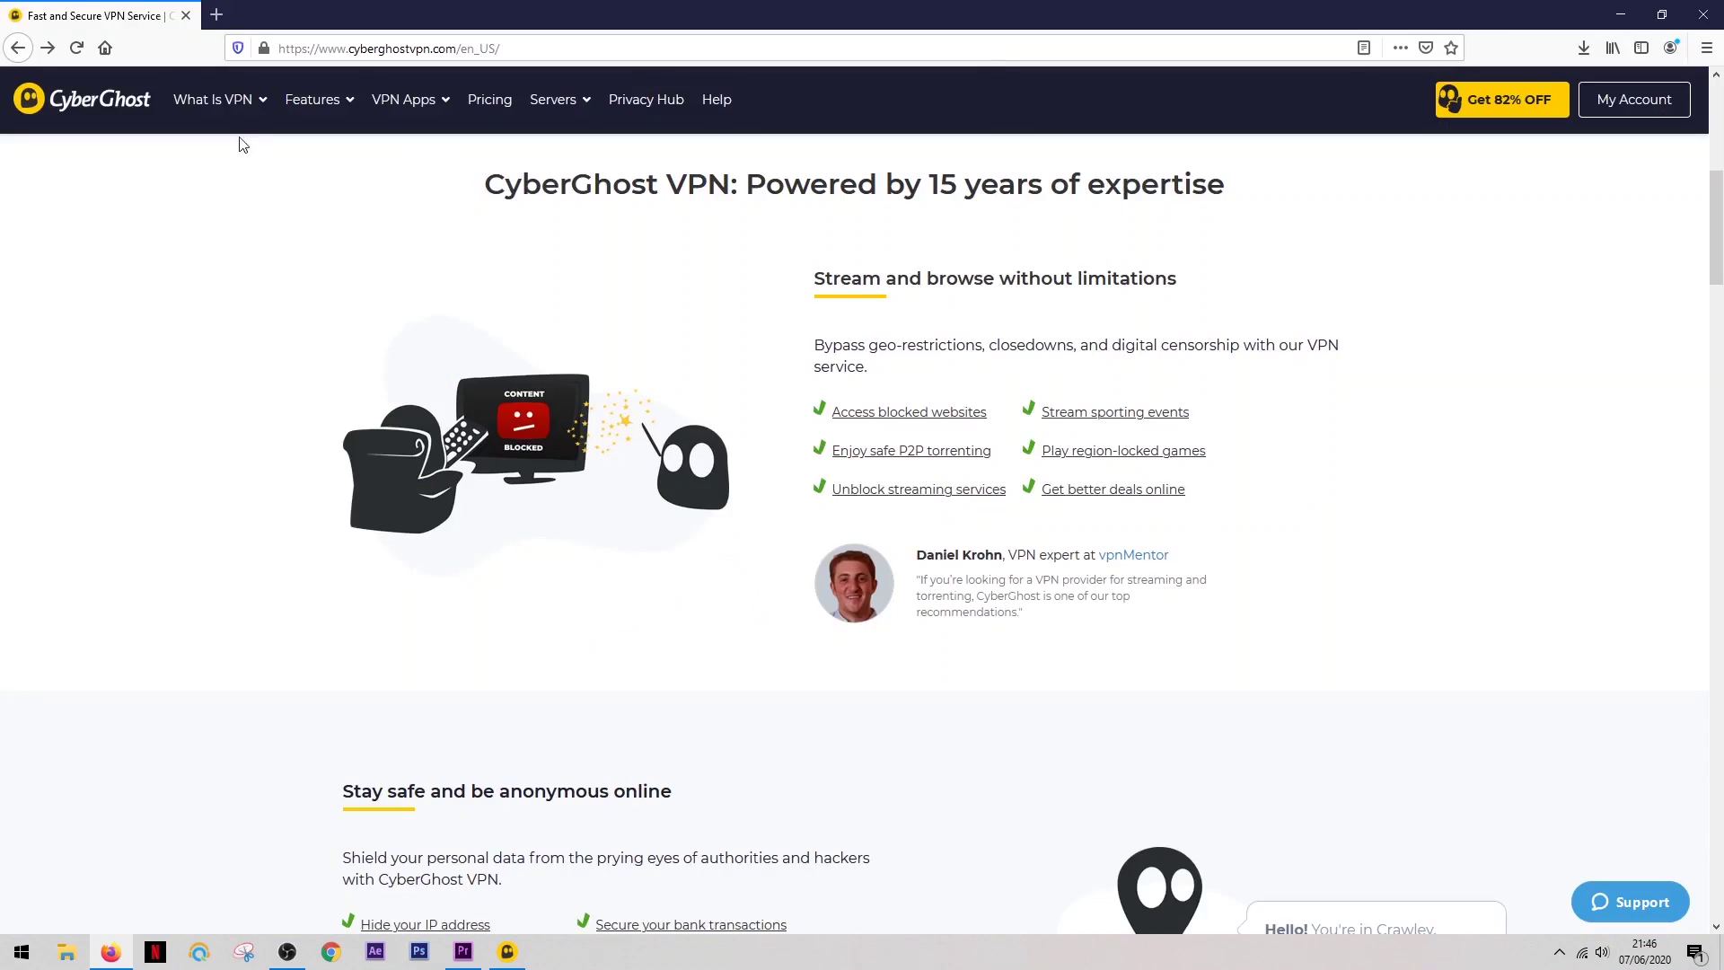
mouse_move(250, 110)
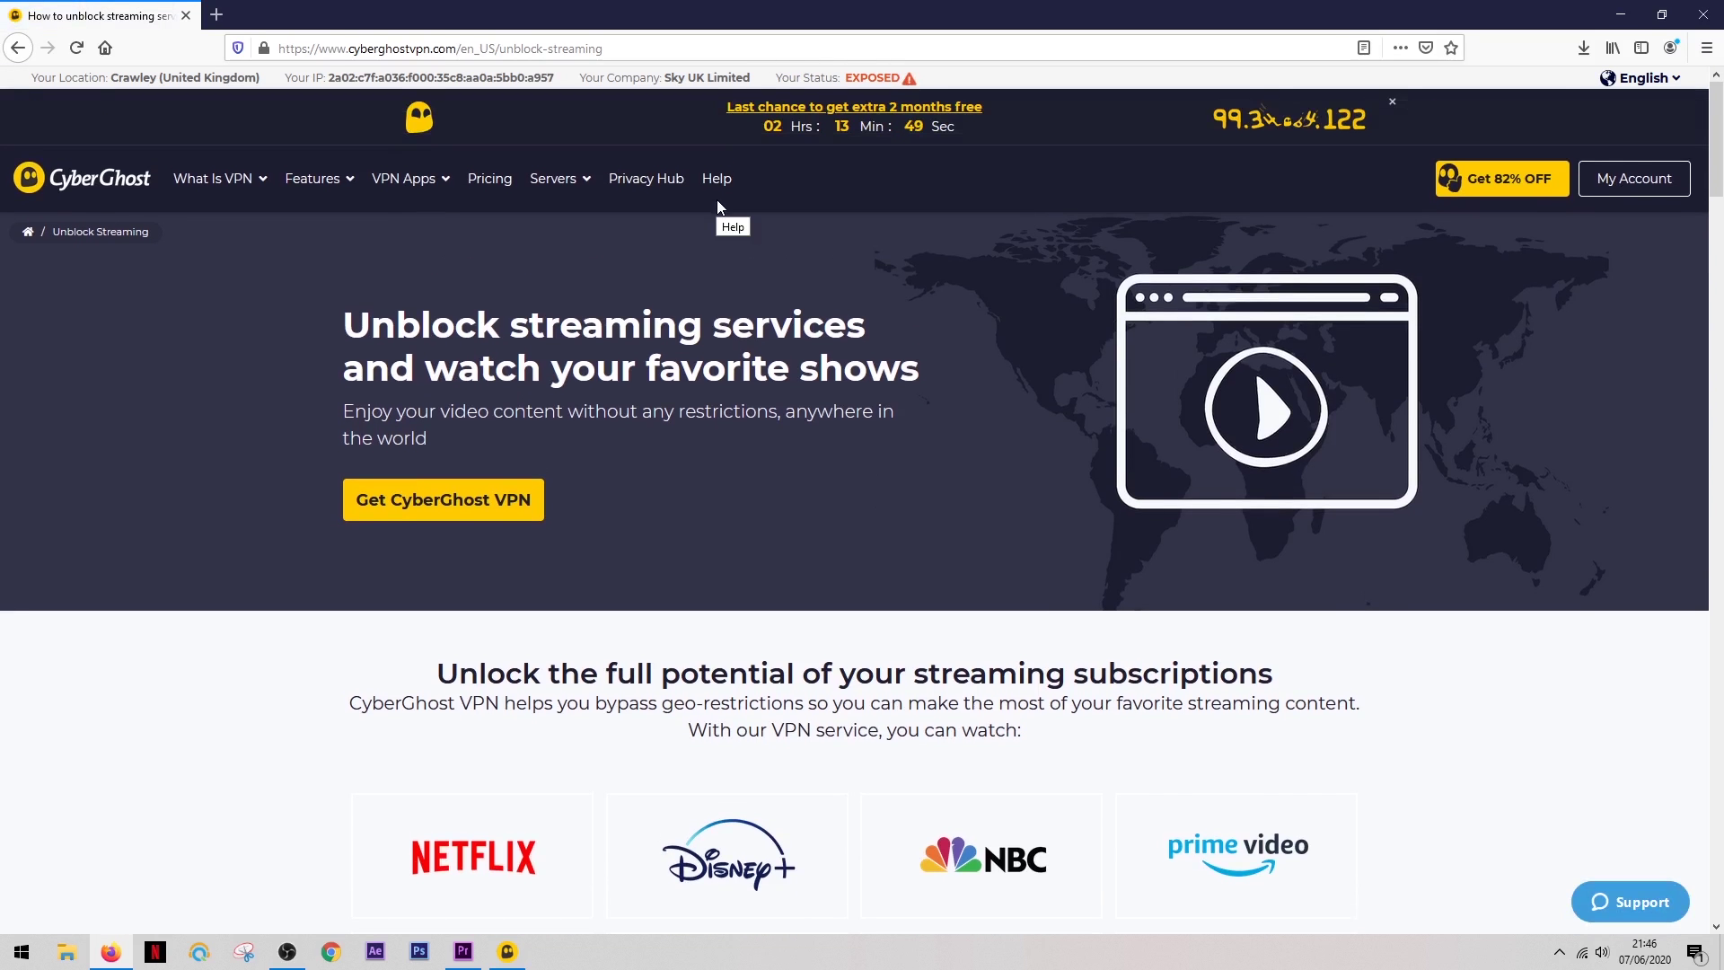
Step: Scroll through the streaming service logo tiles down to yle and Mediaset España
scroll(723, 224, "down", 2)
scroll(728, 247, "down", 2)
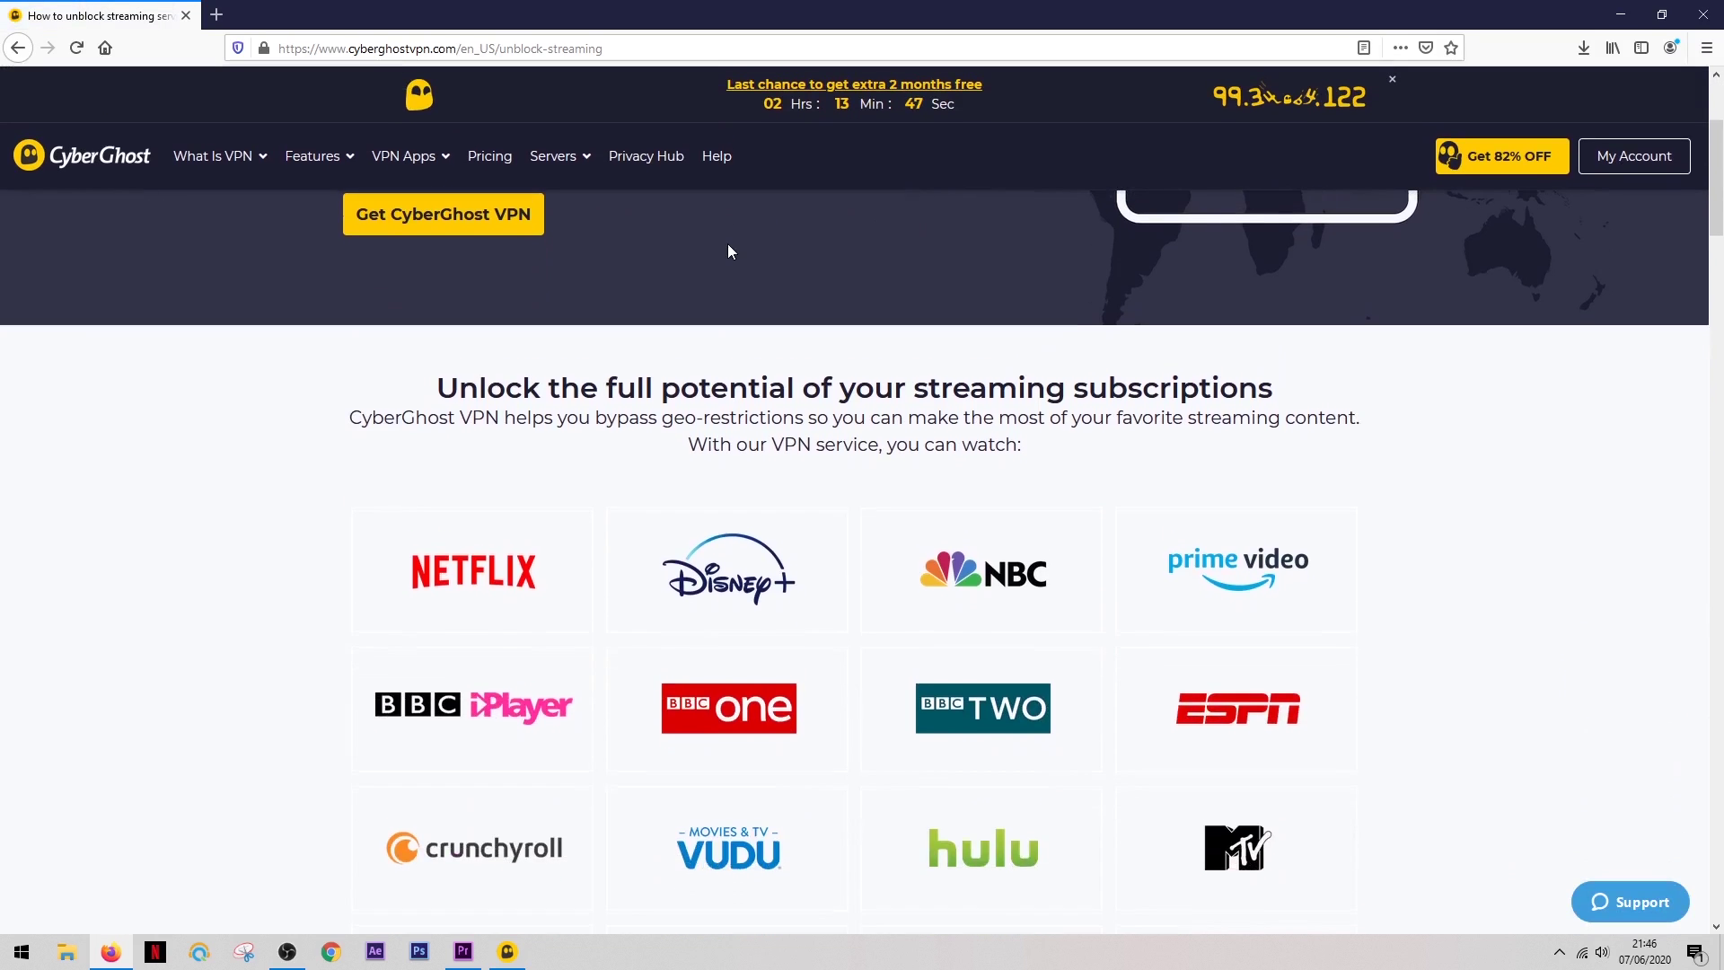
scroll(727, 247, "down", 1)
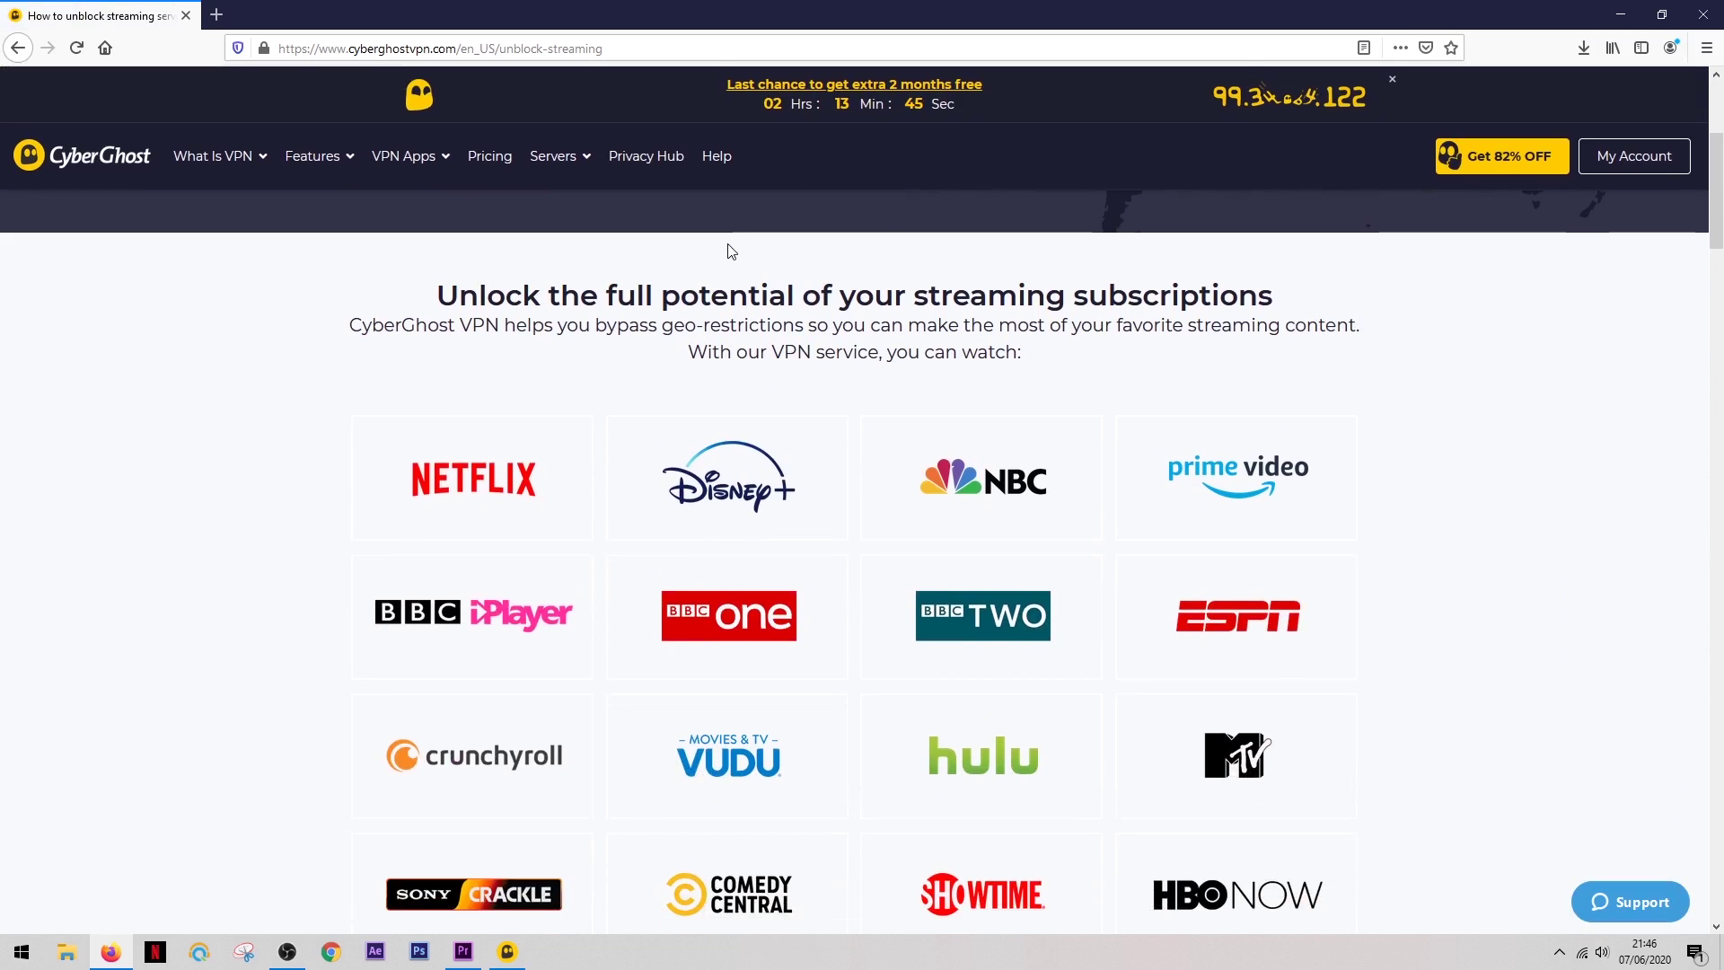
scroll(730, 250, "down", 2)
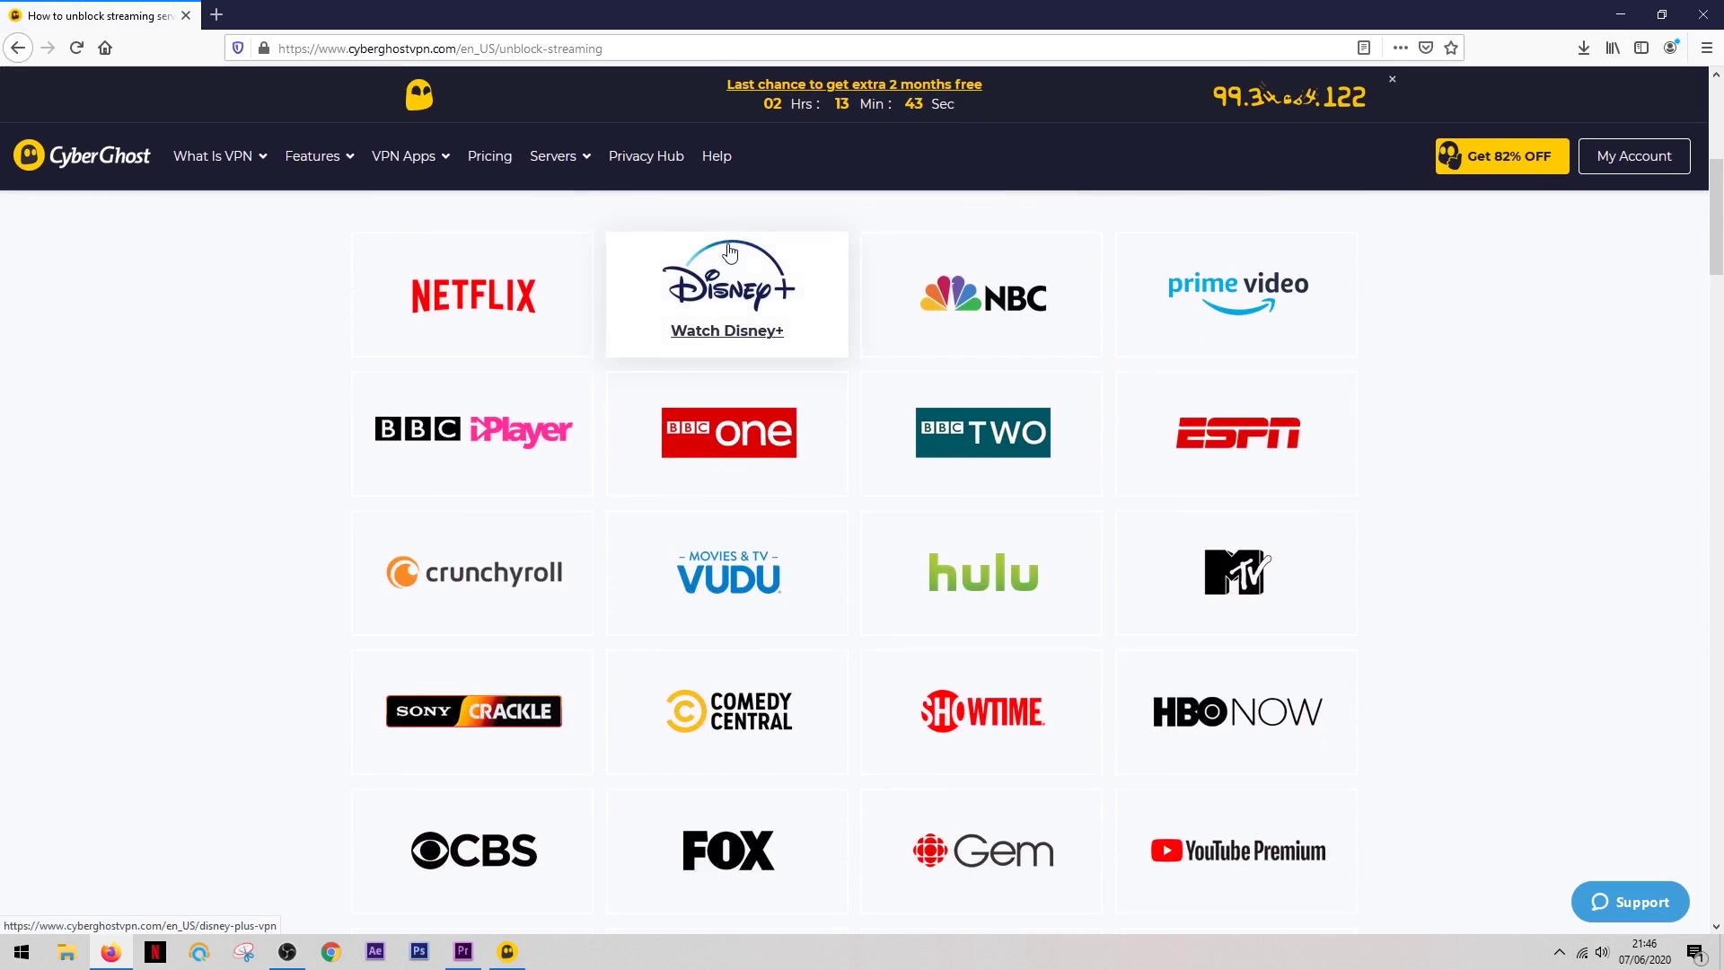
scroll(730, 252, "down", 1)
scroll(730, 252, "down", 1)
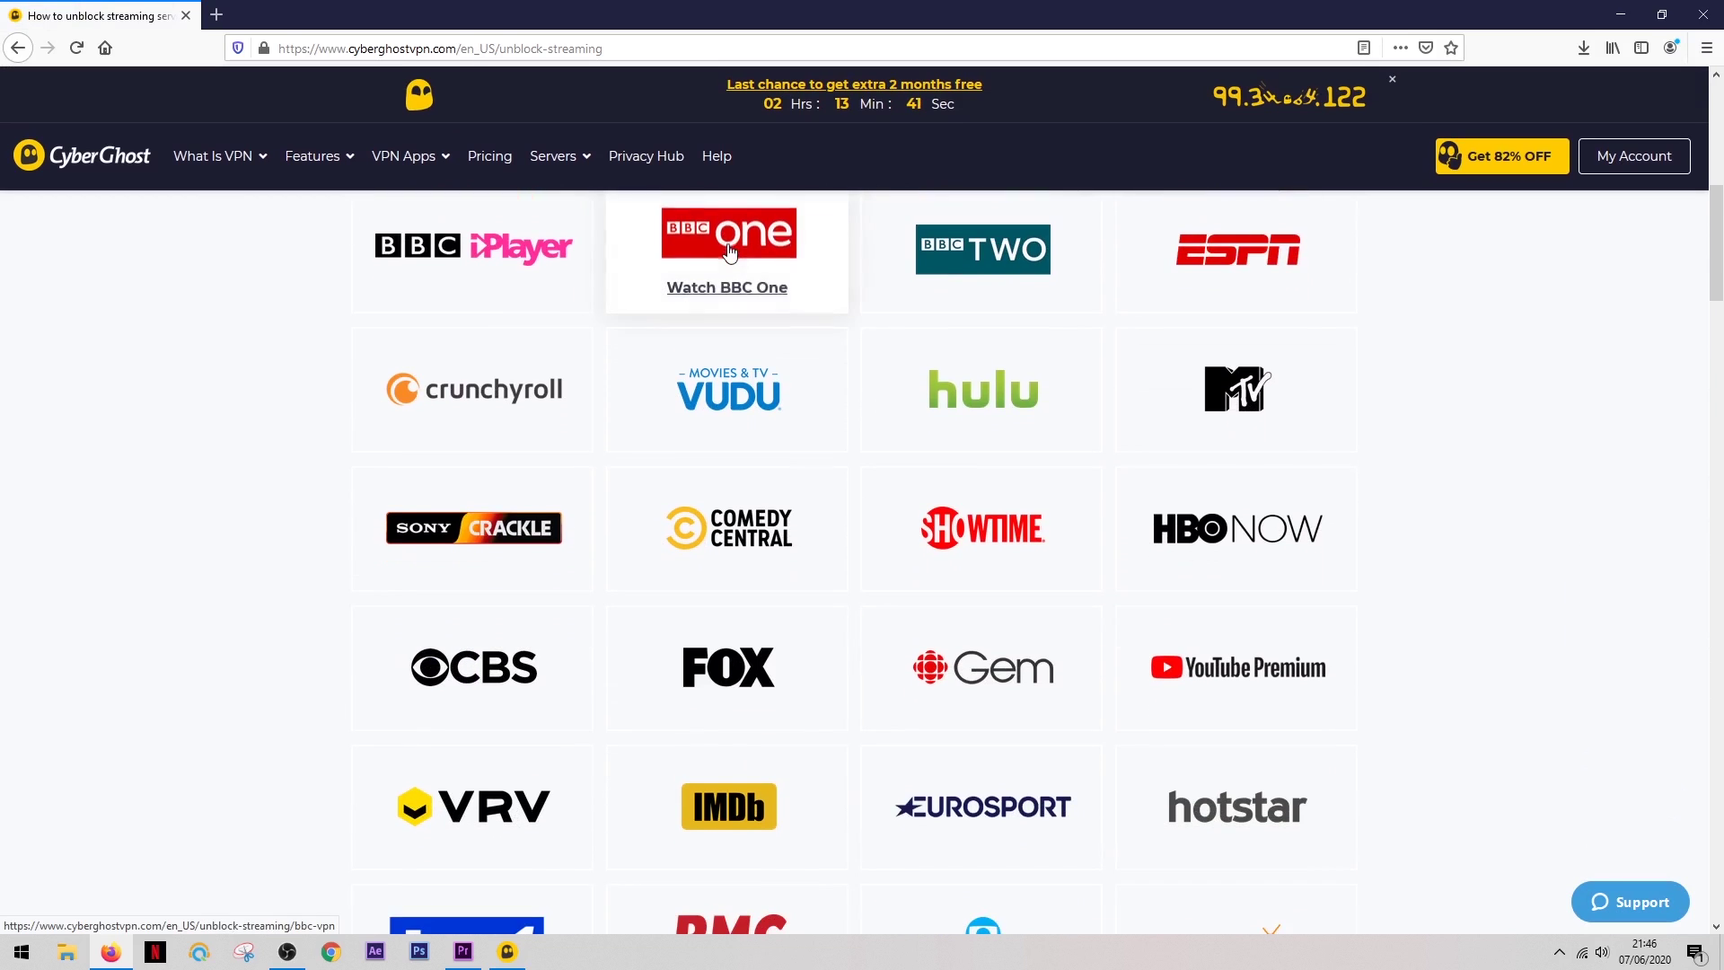
scroll(730, 253, "down", 1)
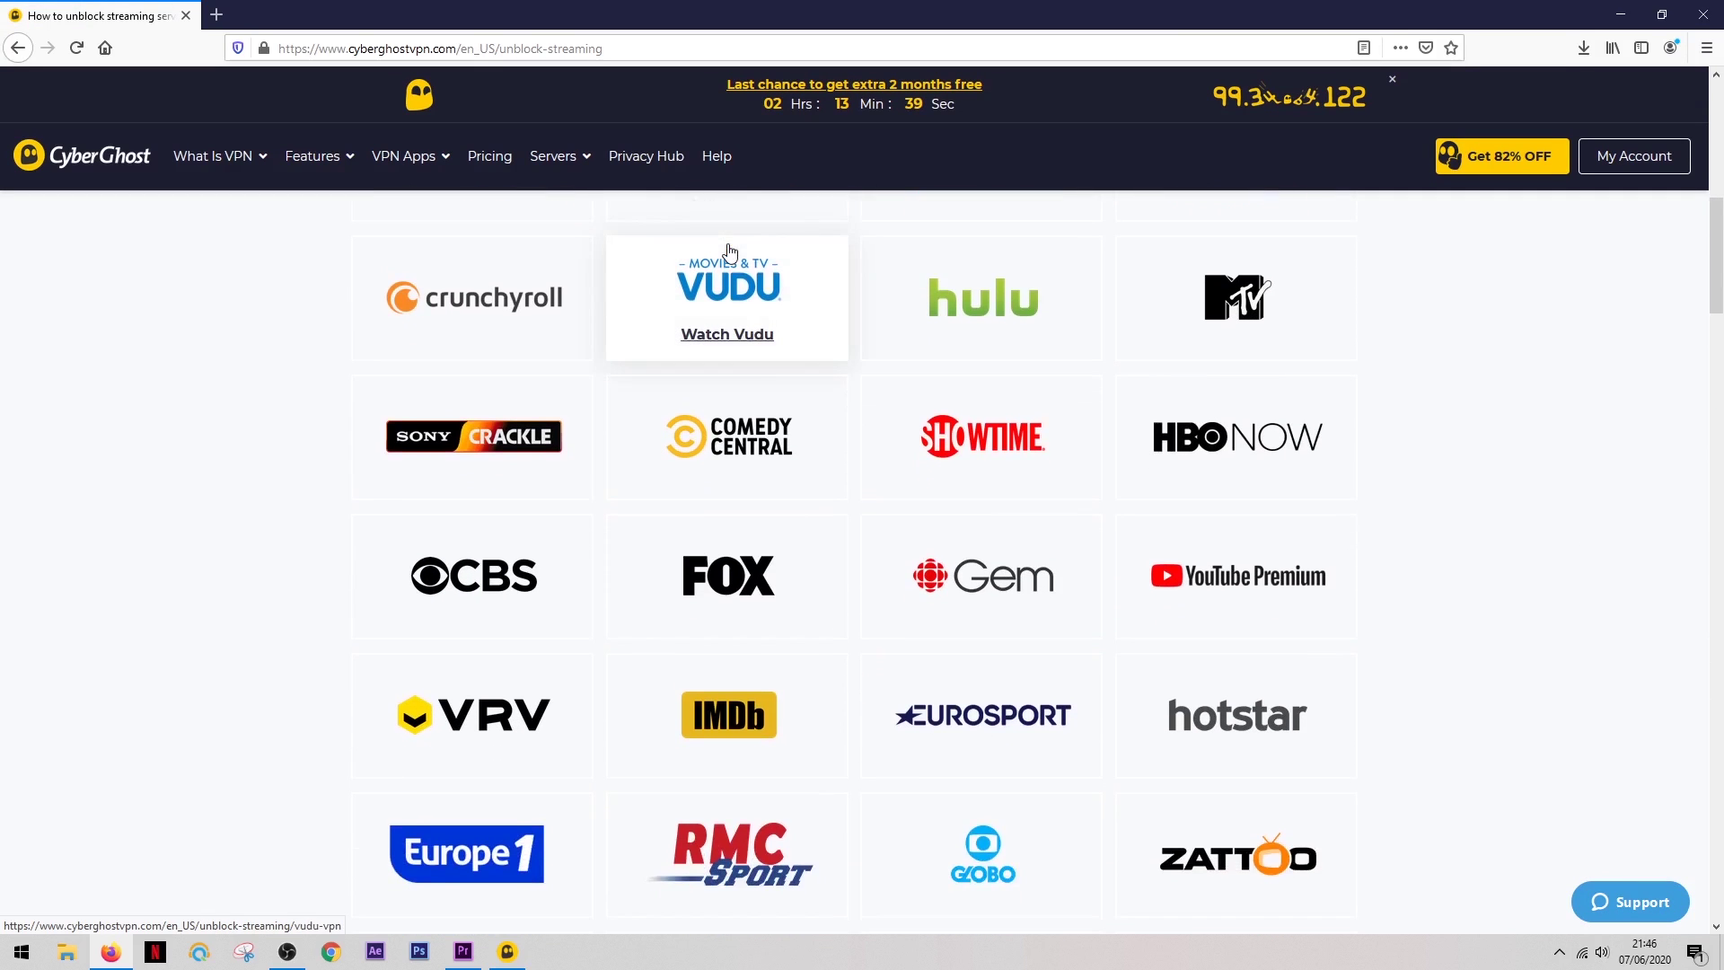
scroll(730, 253, "down", 1)
scroll(730, 252, "down", 3)
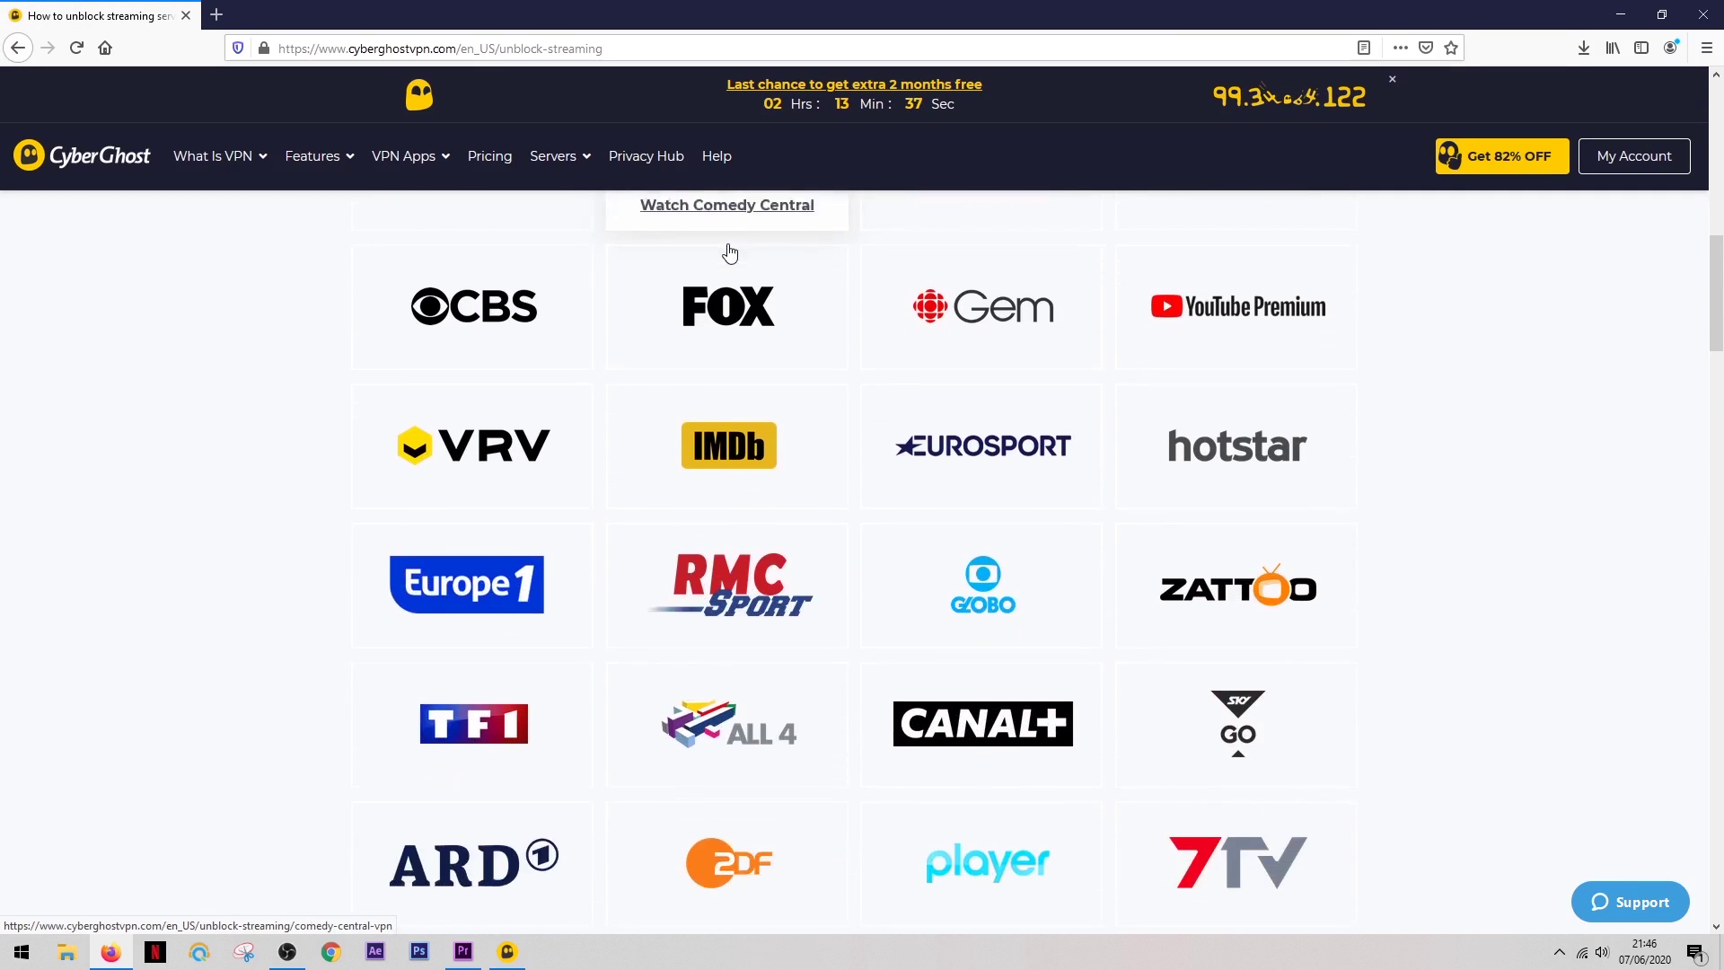
scroll(730, 252, "down", 1)
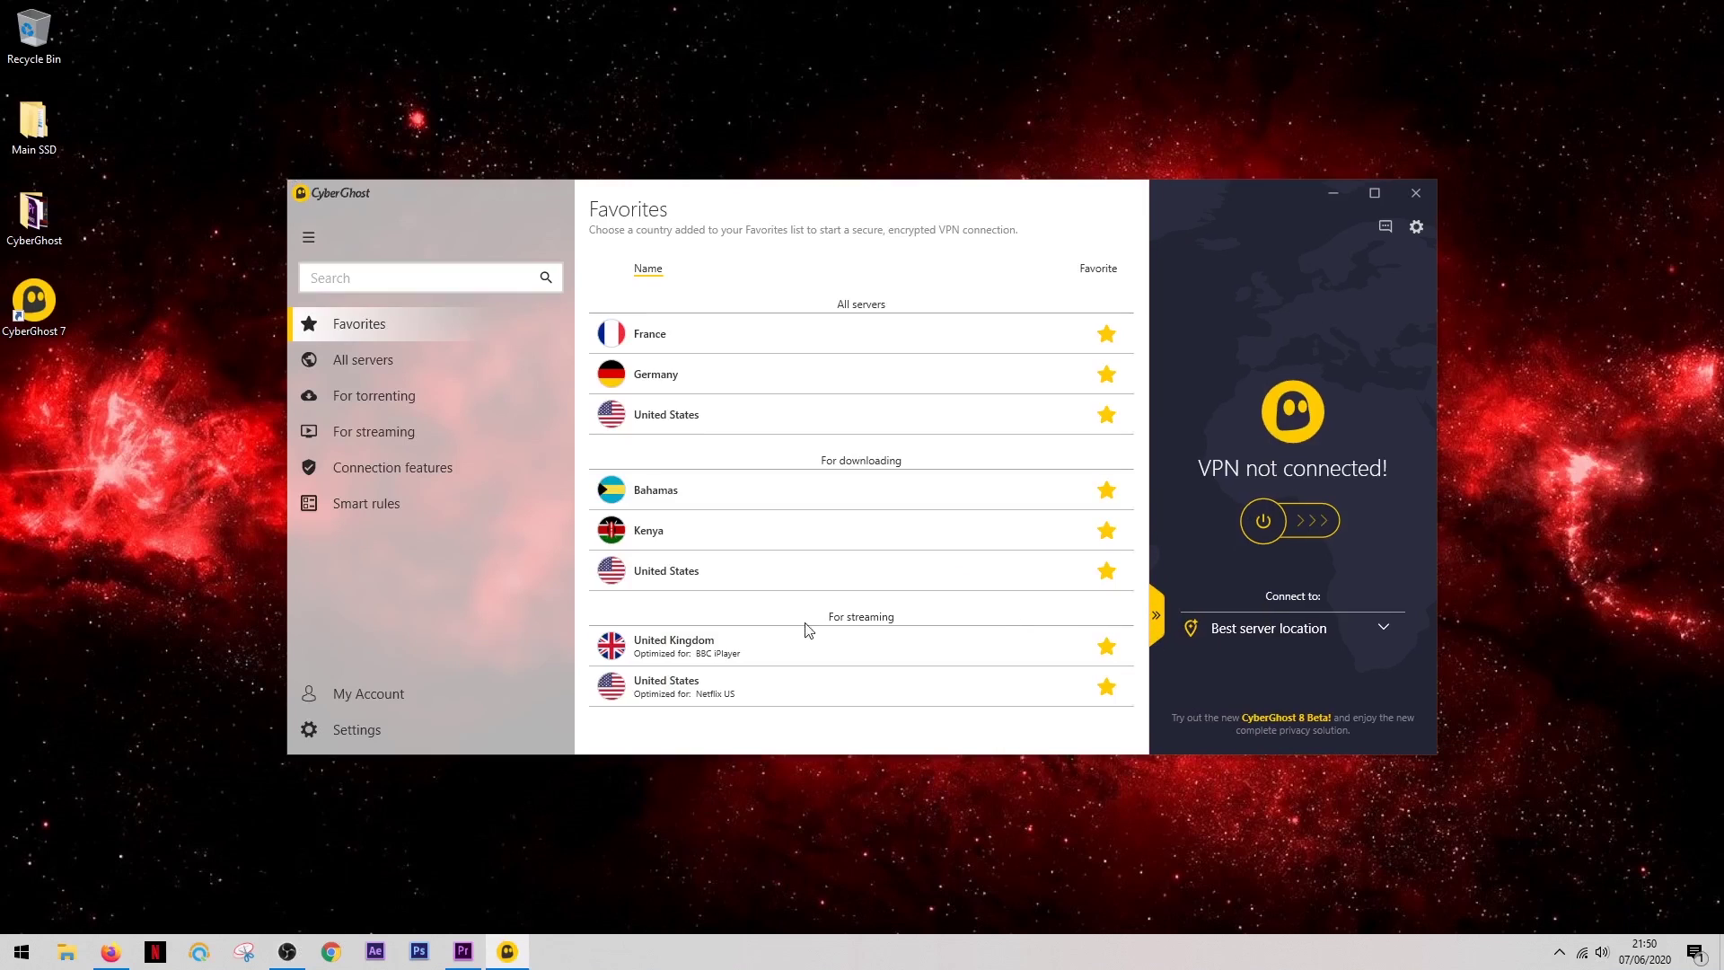
Step: View the app's Connection settings, then switch to the native protocols support article in Firefox
left_click(406, 728)
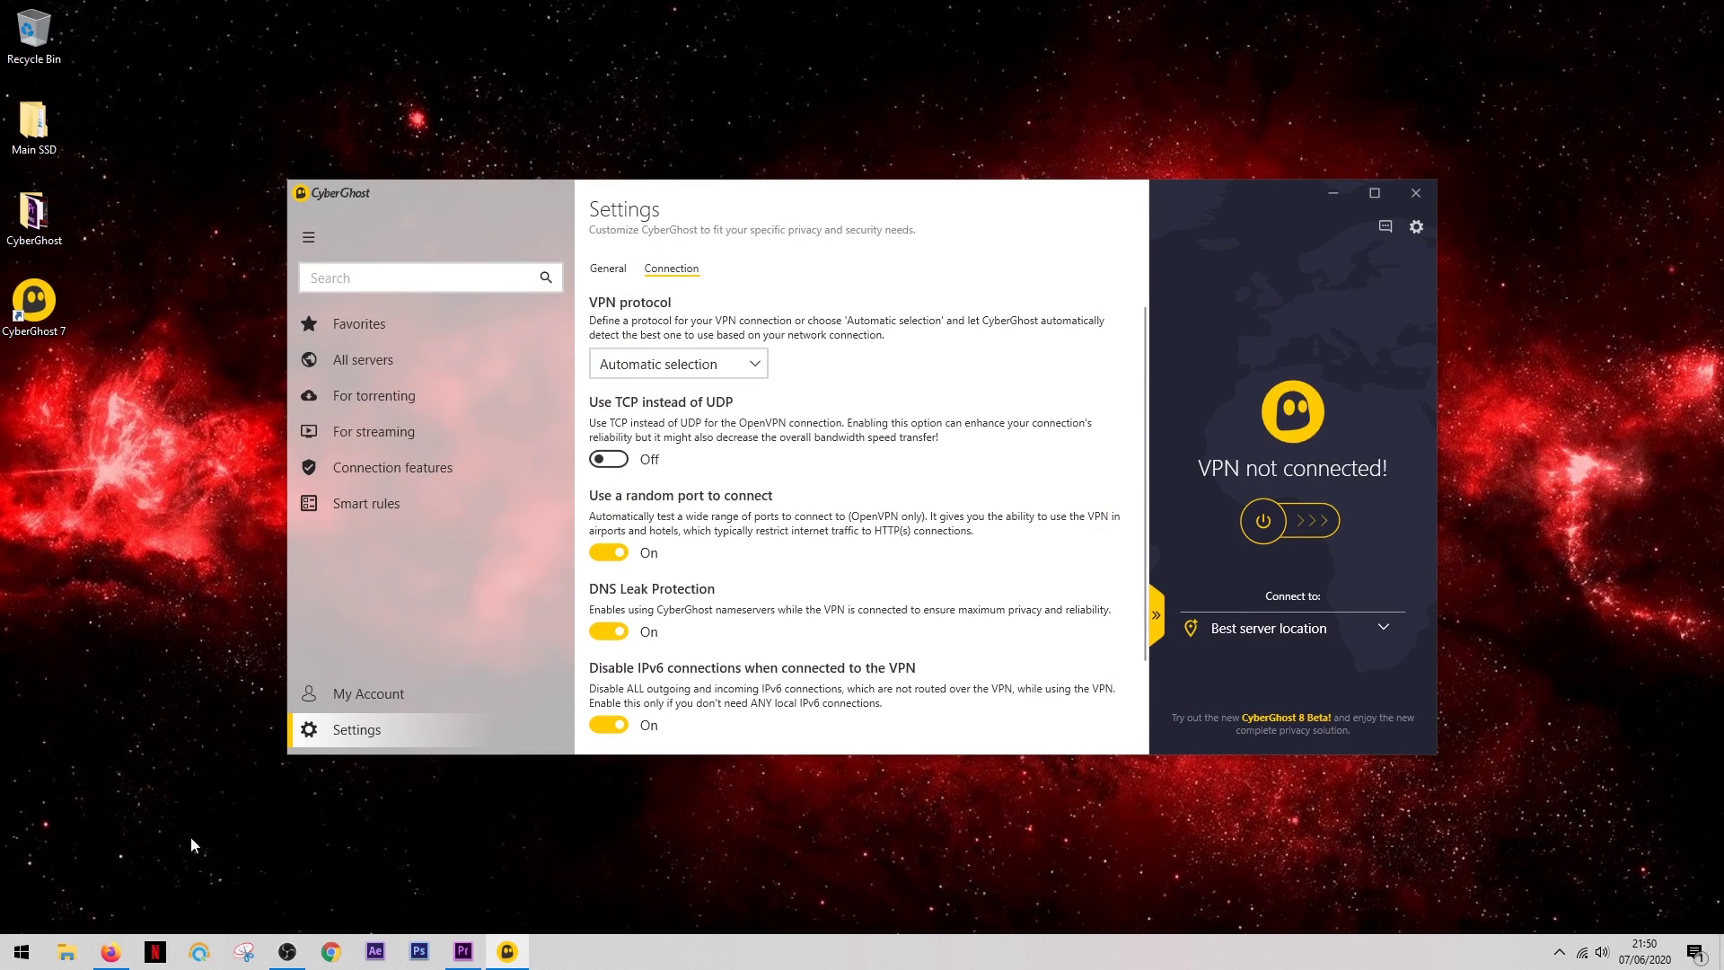
left_click(110, 952)
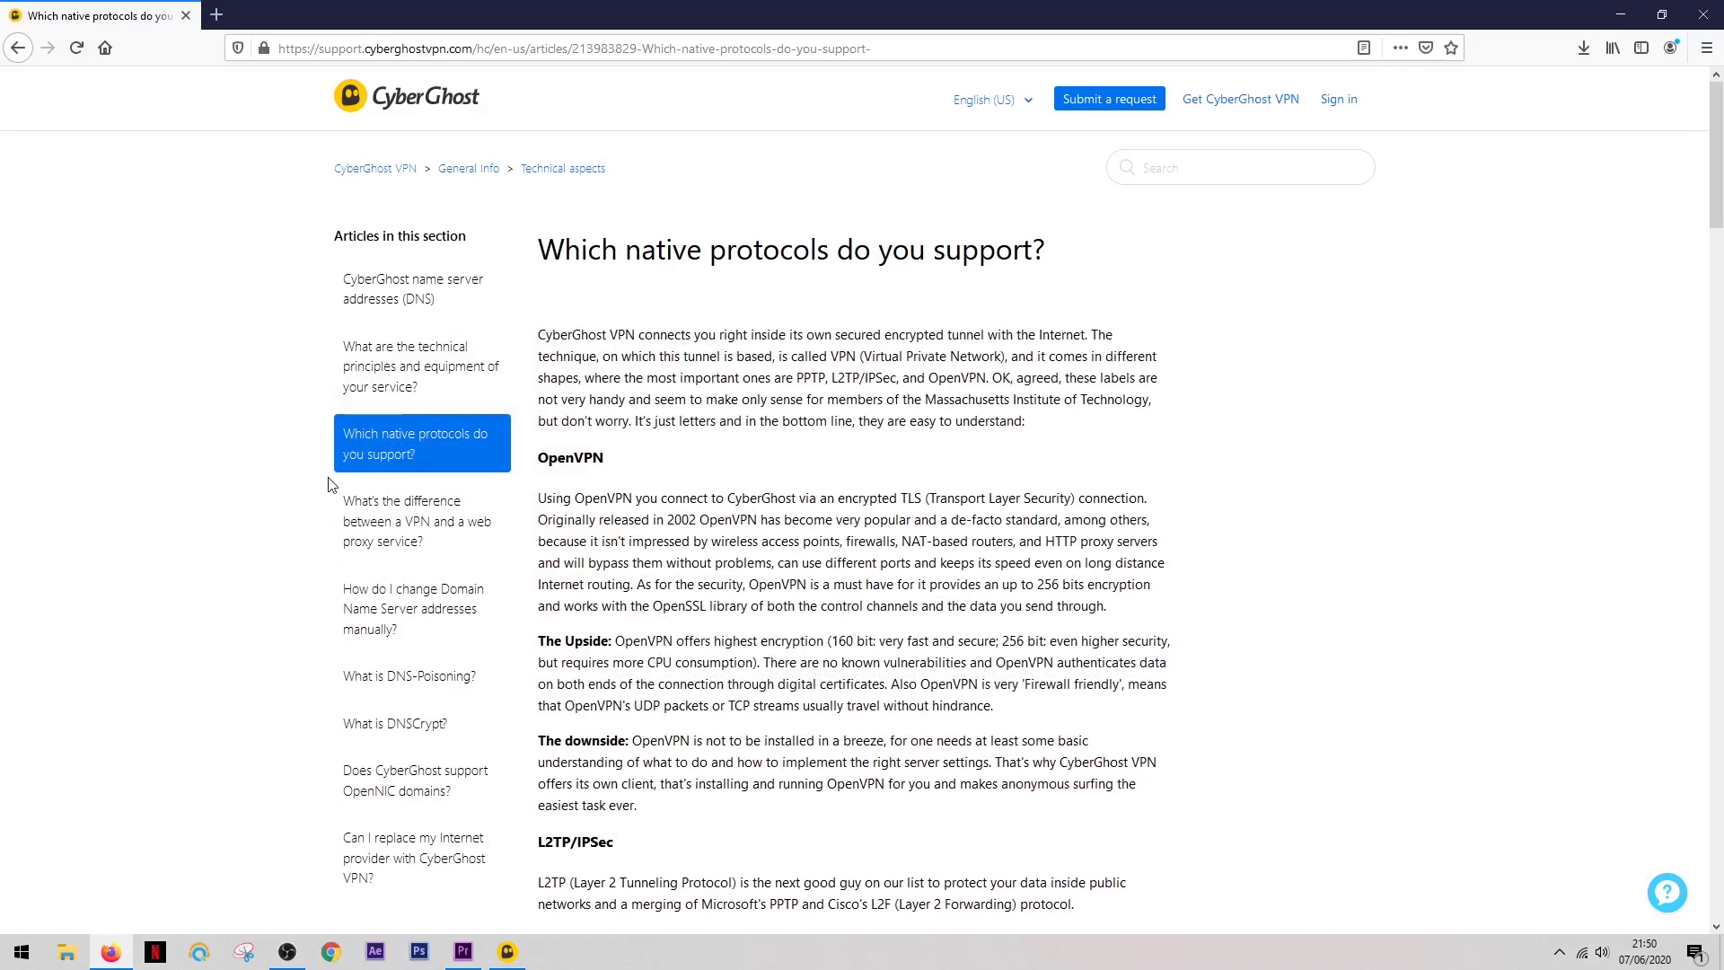
Step: Scroll the native protocols article down to its protocol comparison table
scroll(296, 493, "down", 8)
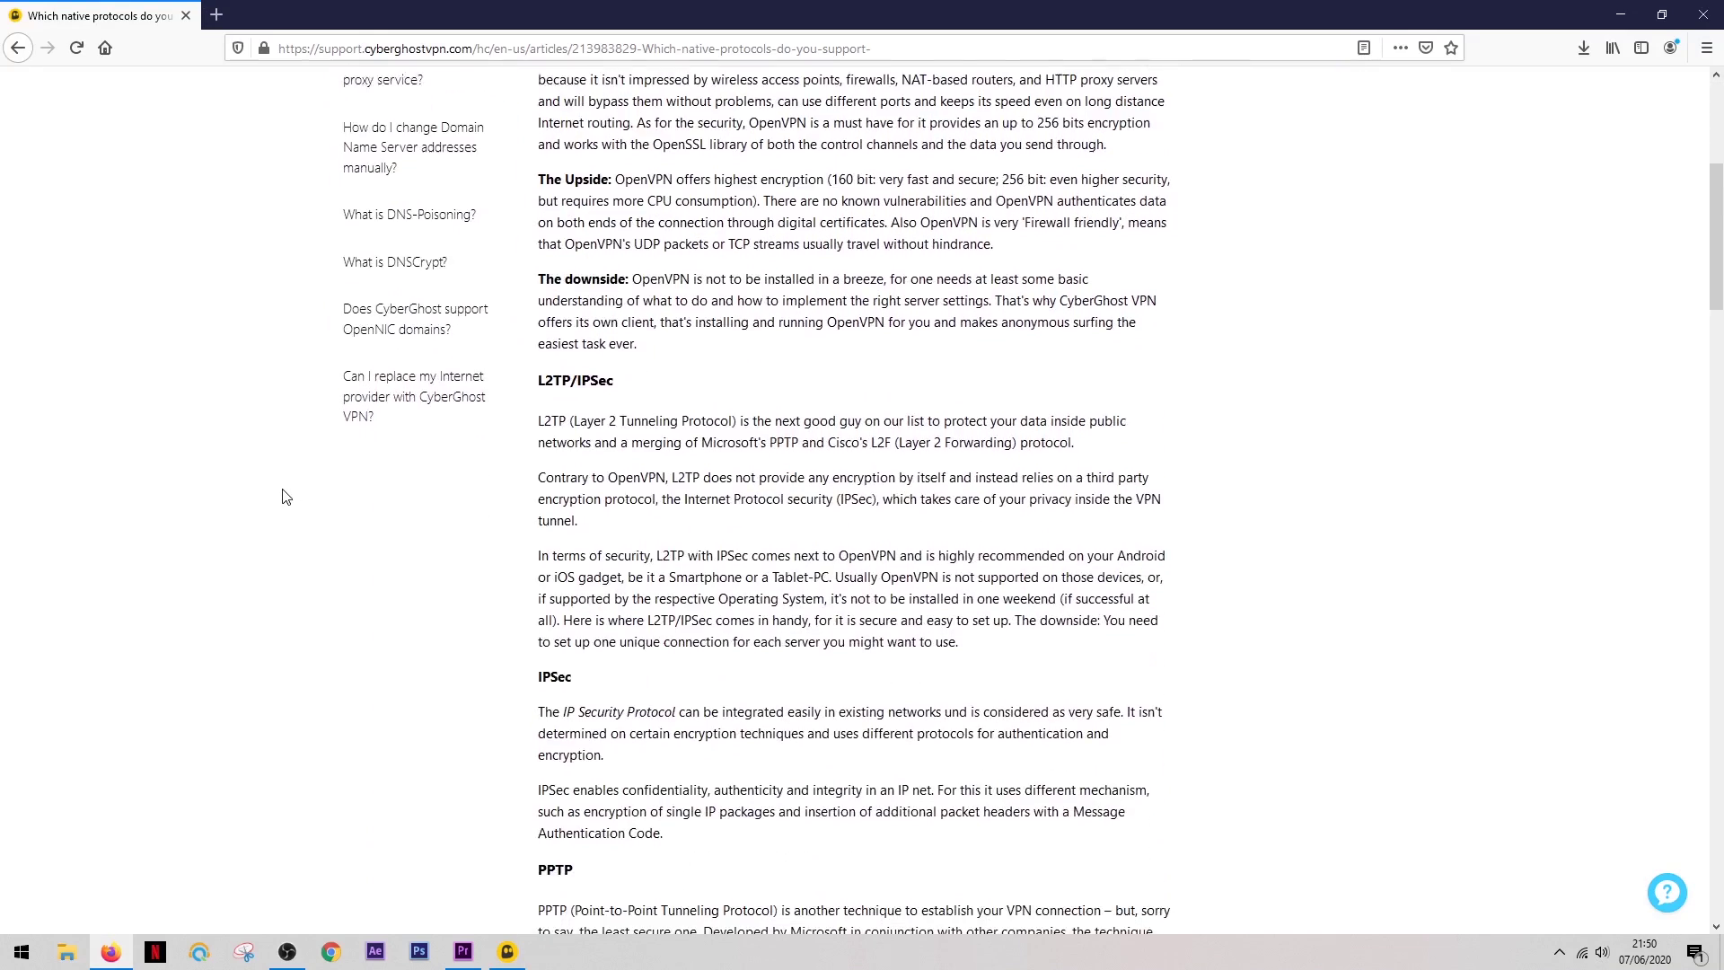
scroll(286, 497, "down", 4)
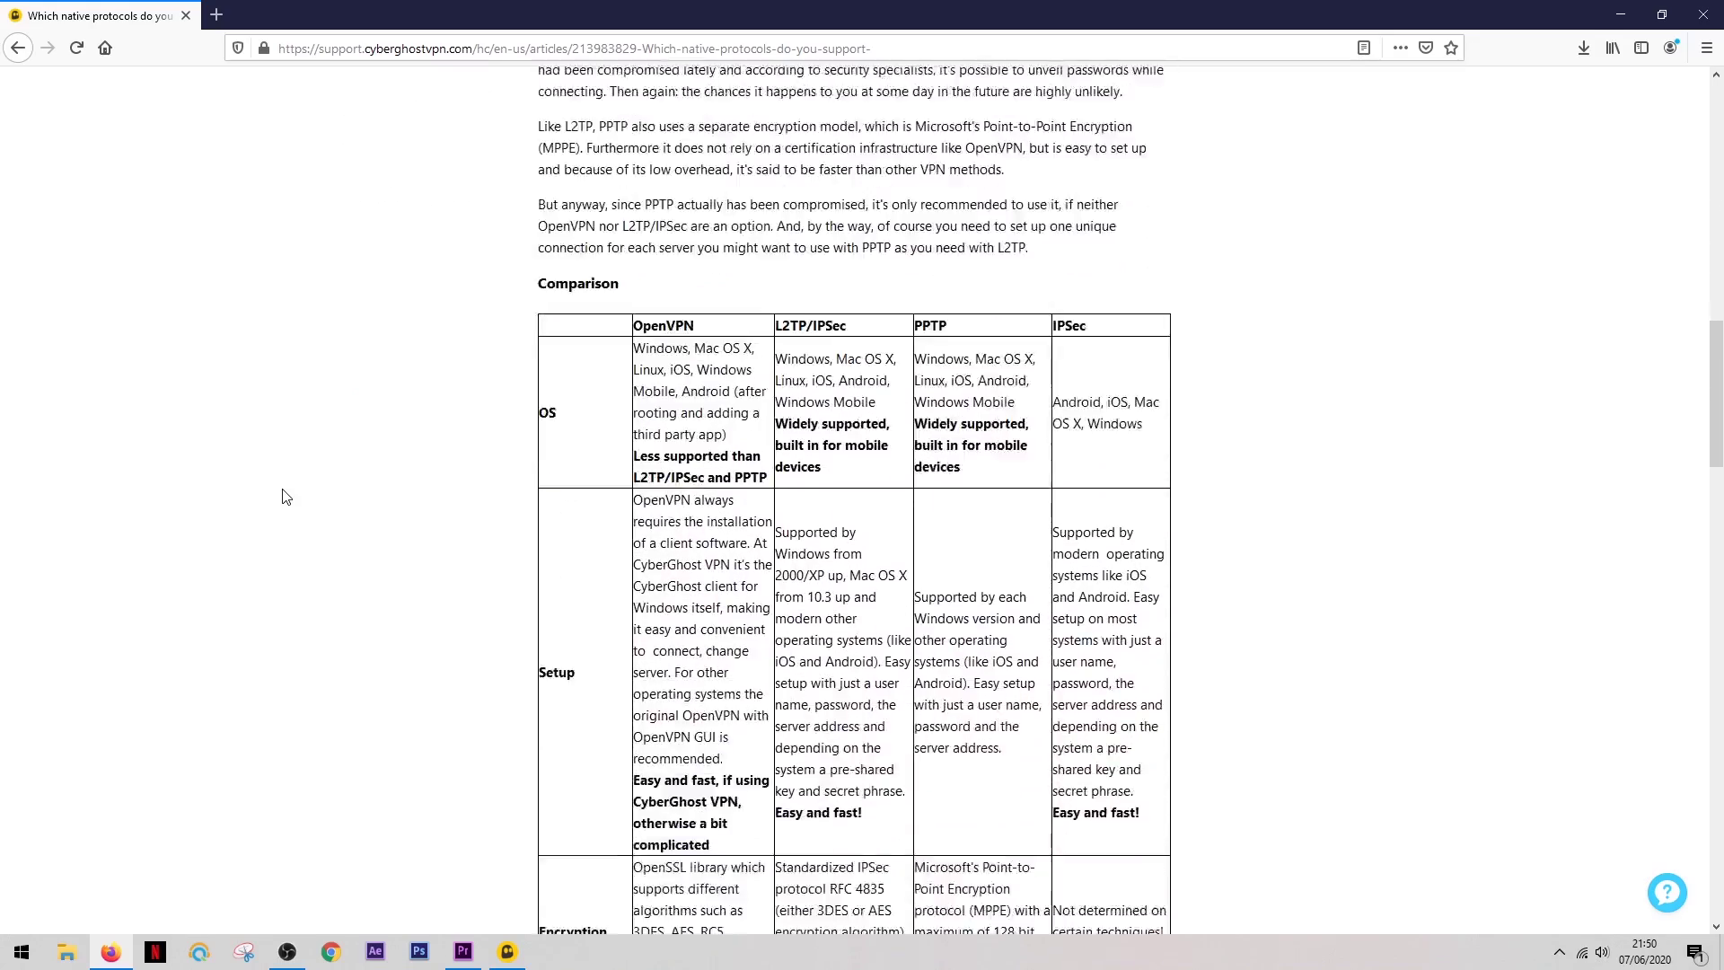
scroll(286, 497, "down", 4)
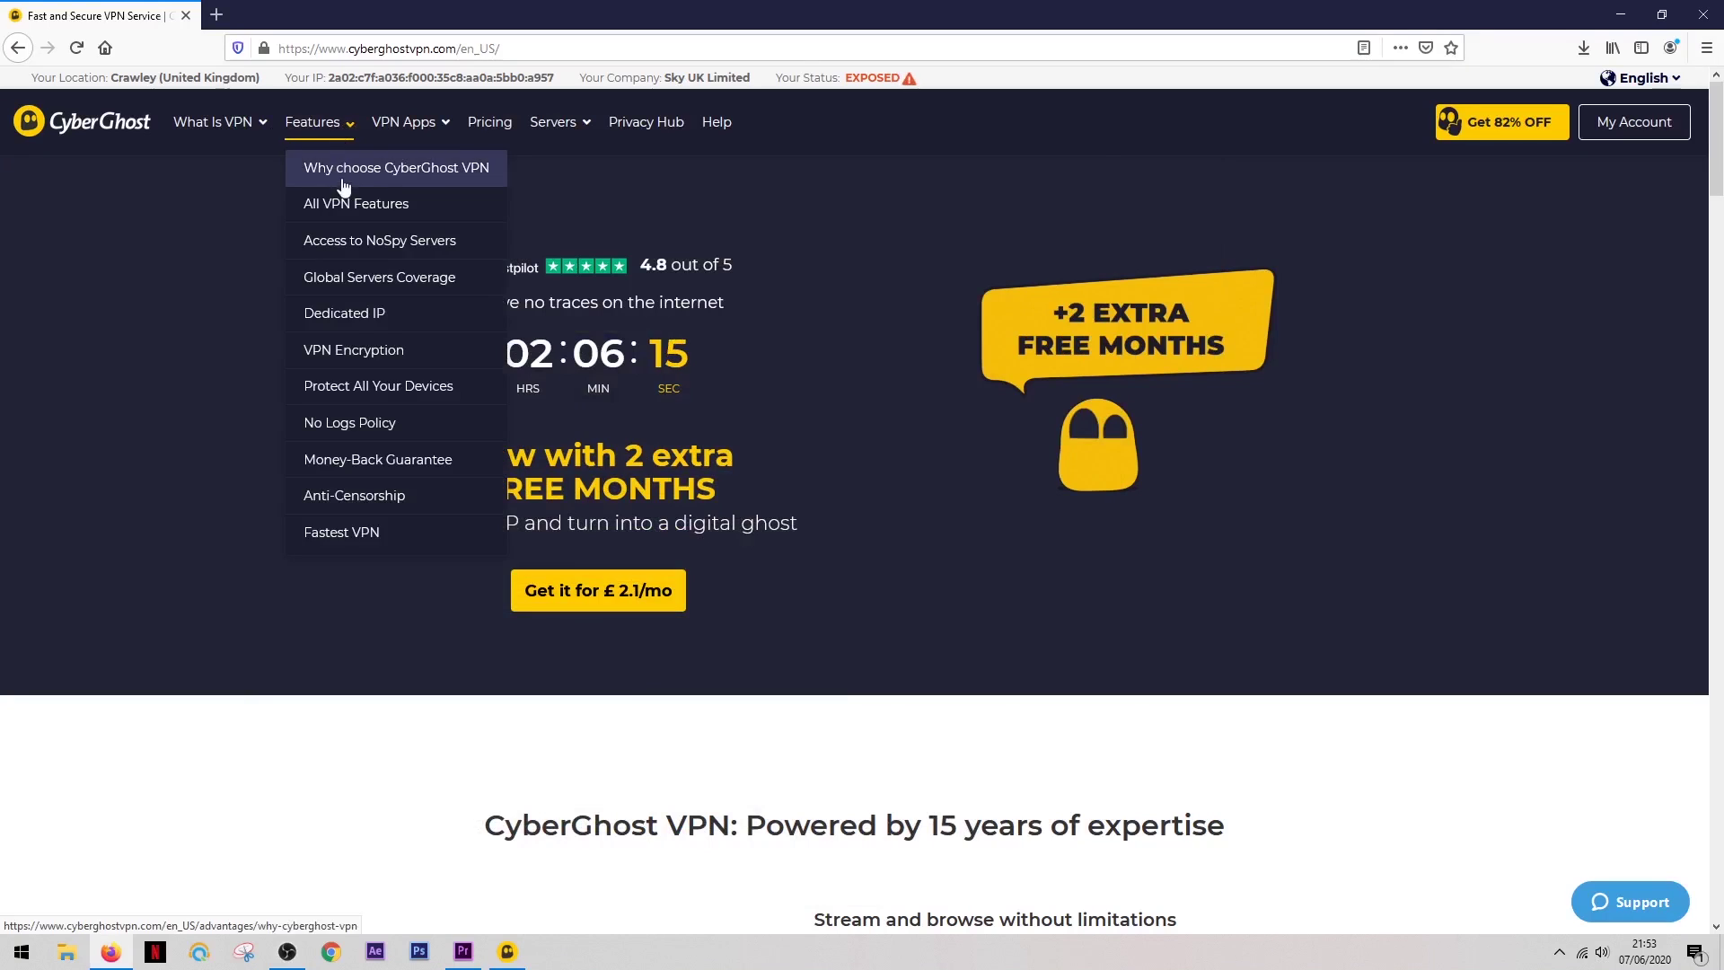
Step: Go to the NoSpy servers page and scroll to its £3.75/MO vs £4.49/MO comparison table
left_click(358, 242)
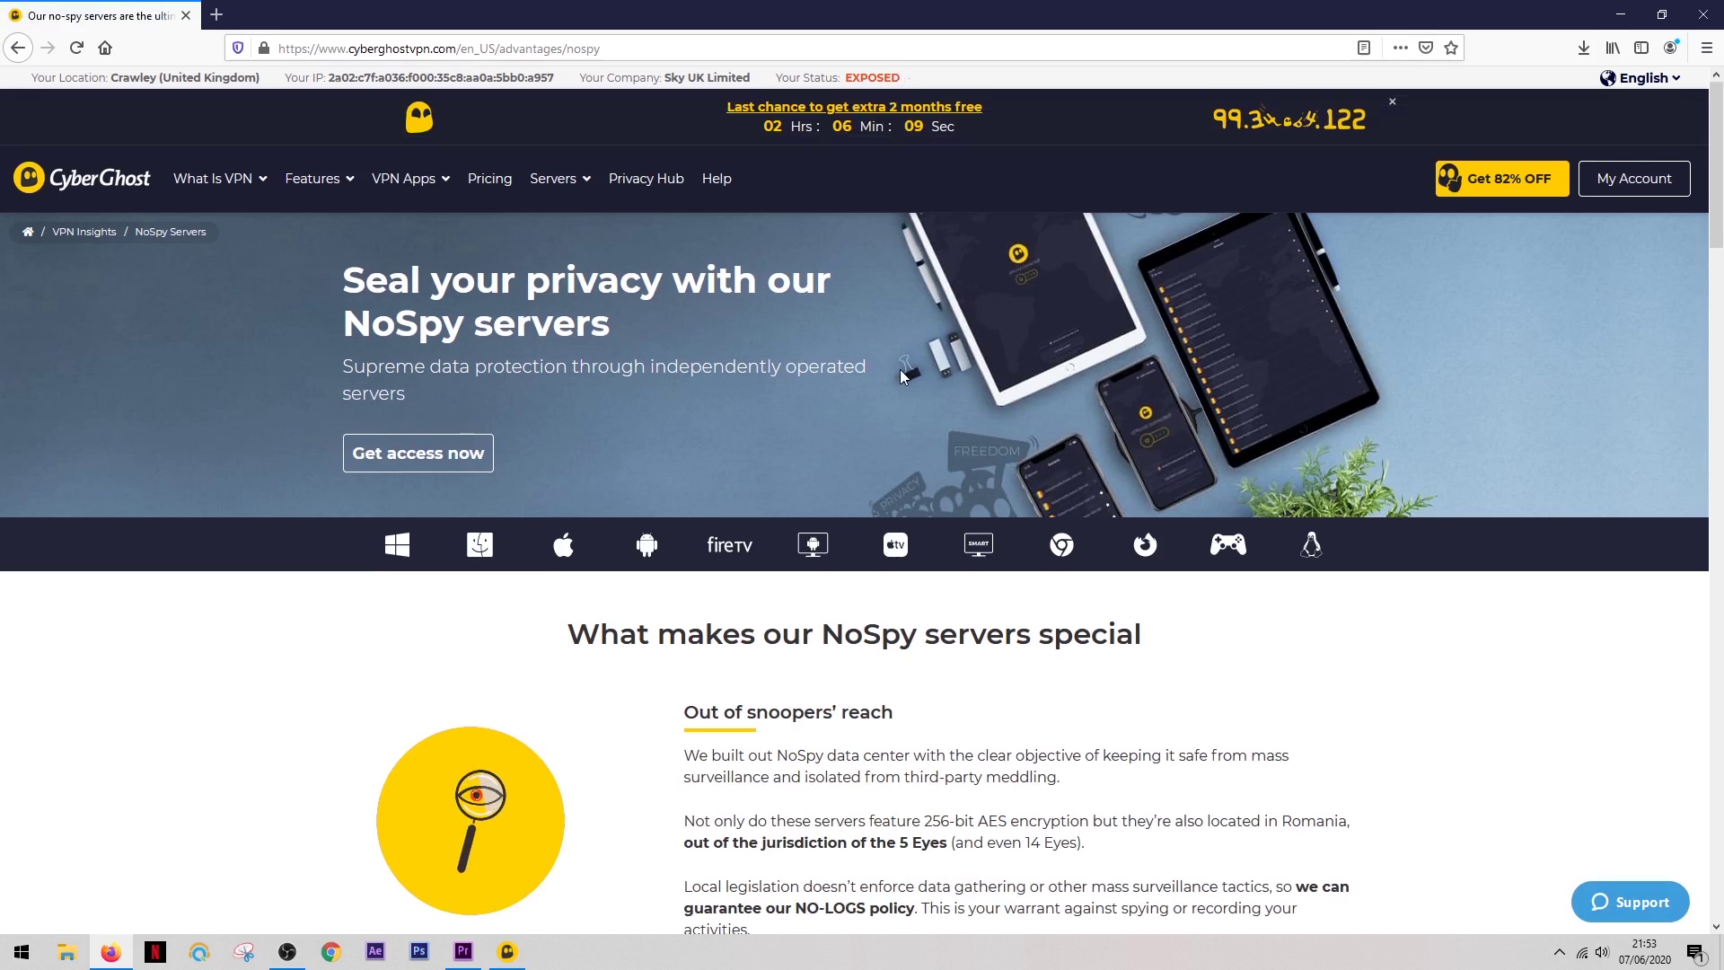
scroll(903, 375, "down", 3)
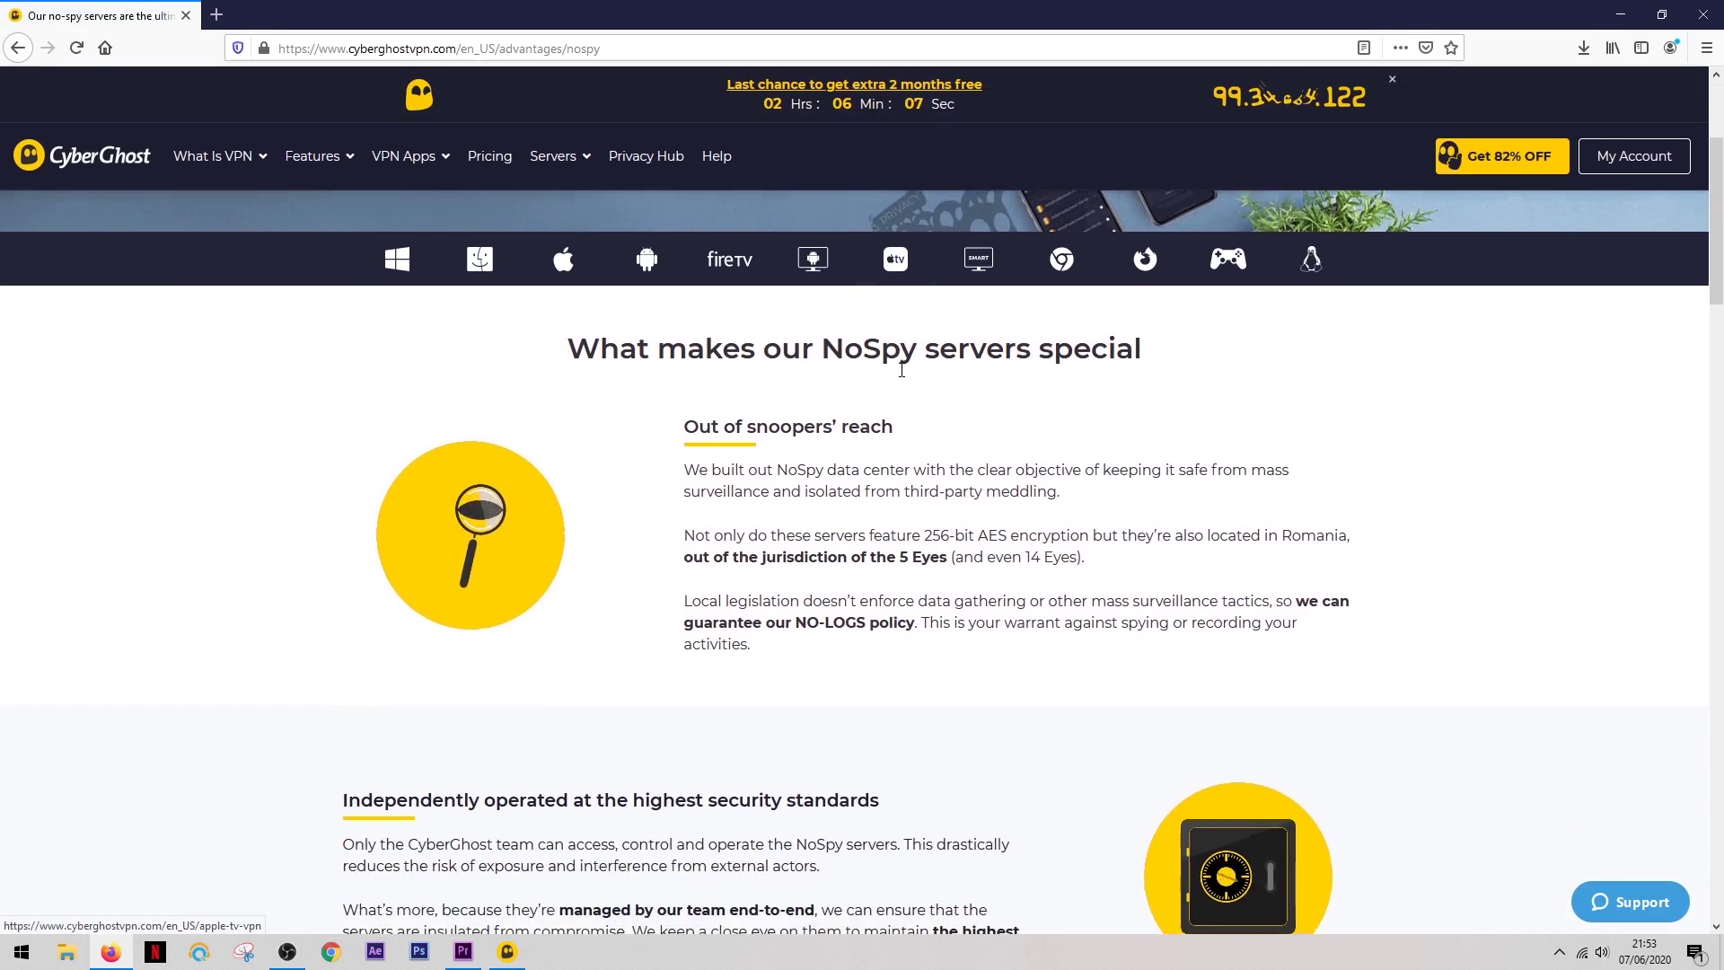
scroll(903, 370, "down", 3)
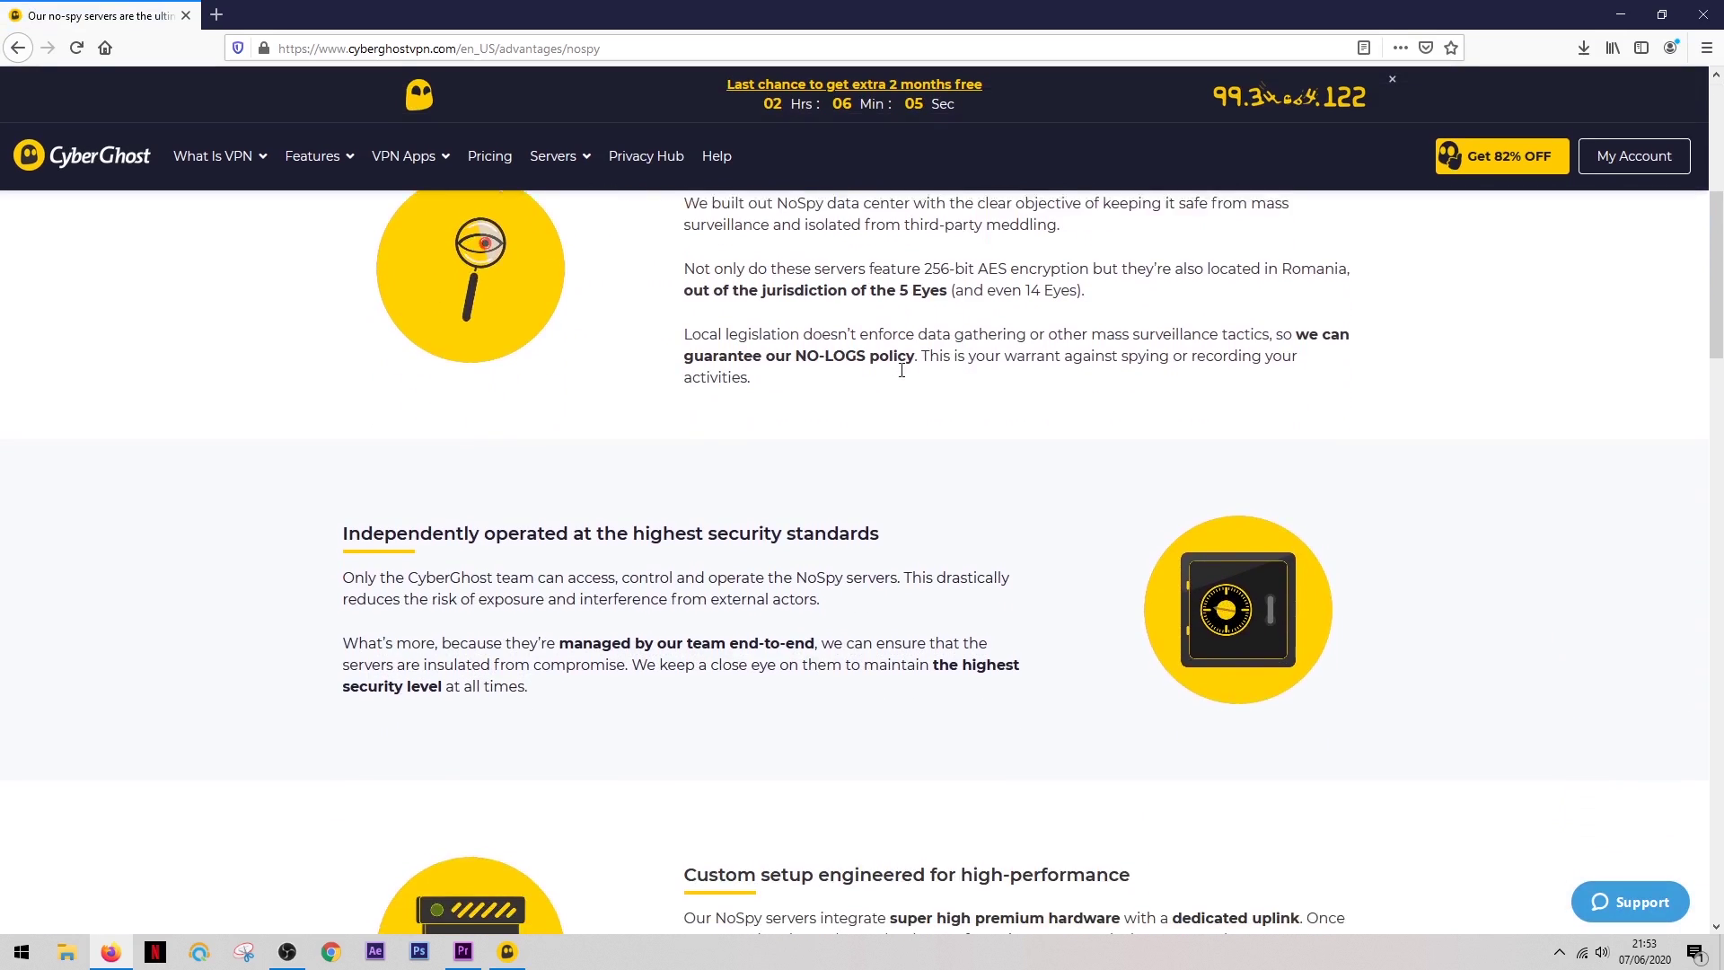
scroll(902, 370, "down", 3)
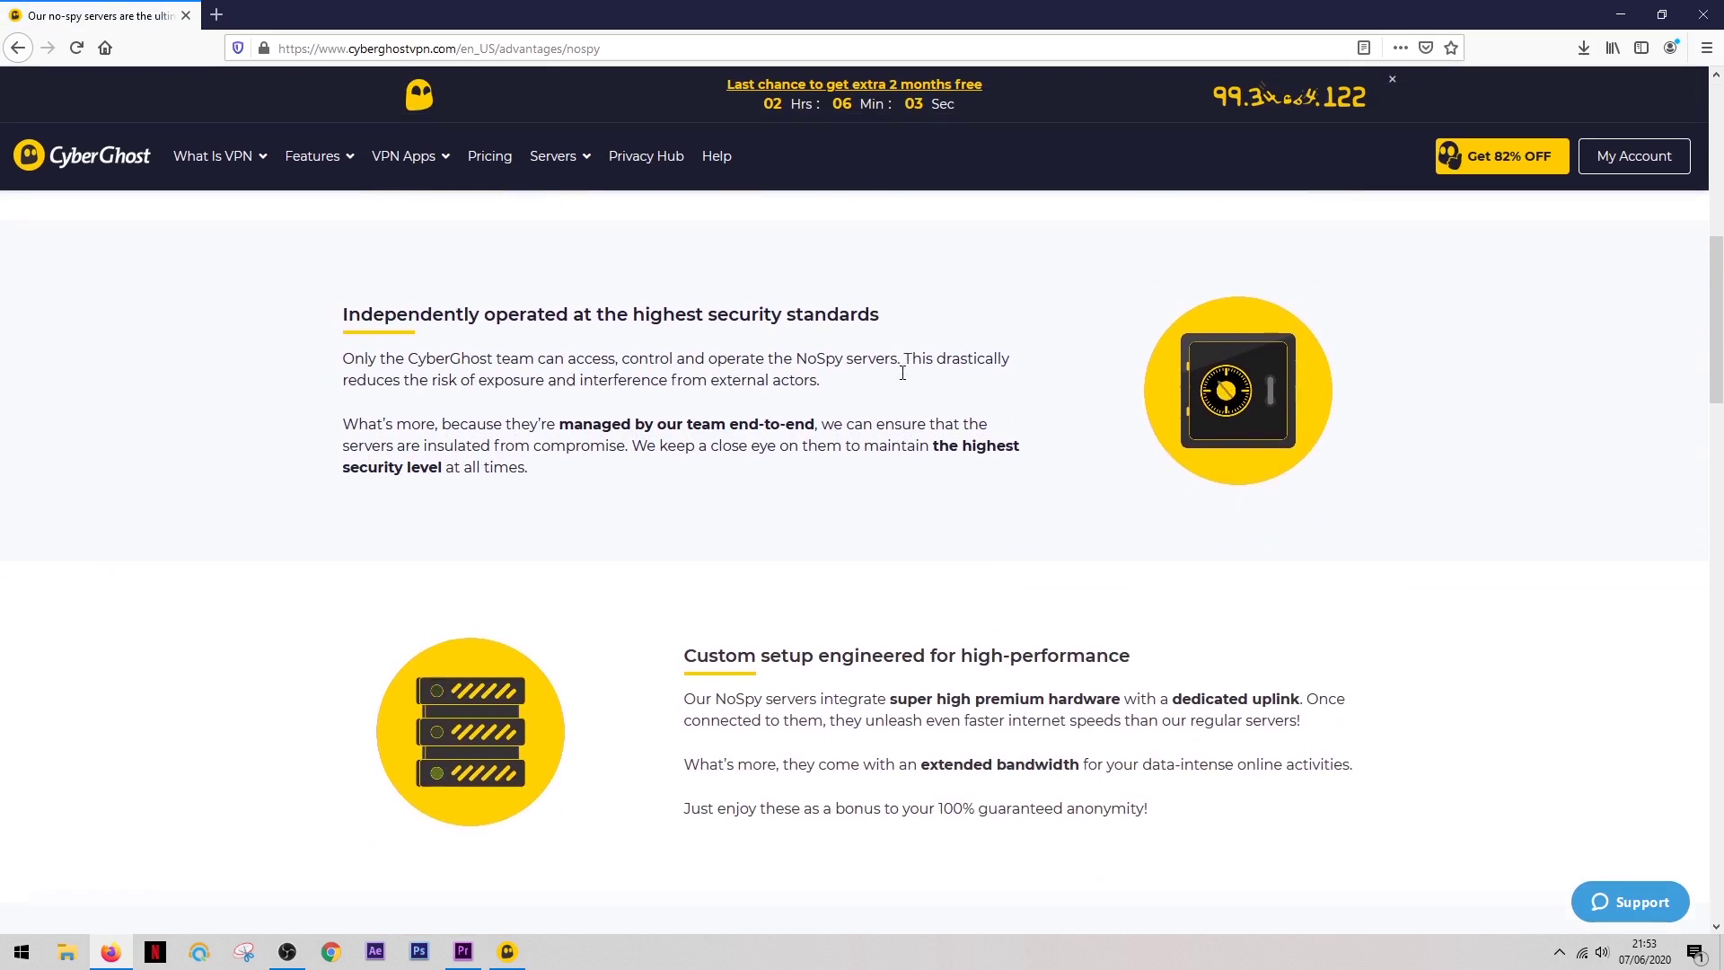
scroll(903, 372, "down", 4)
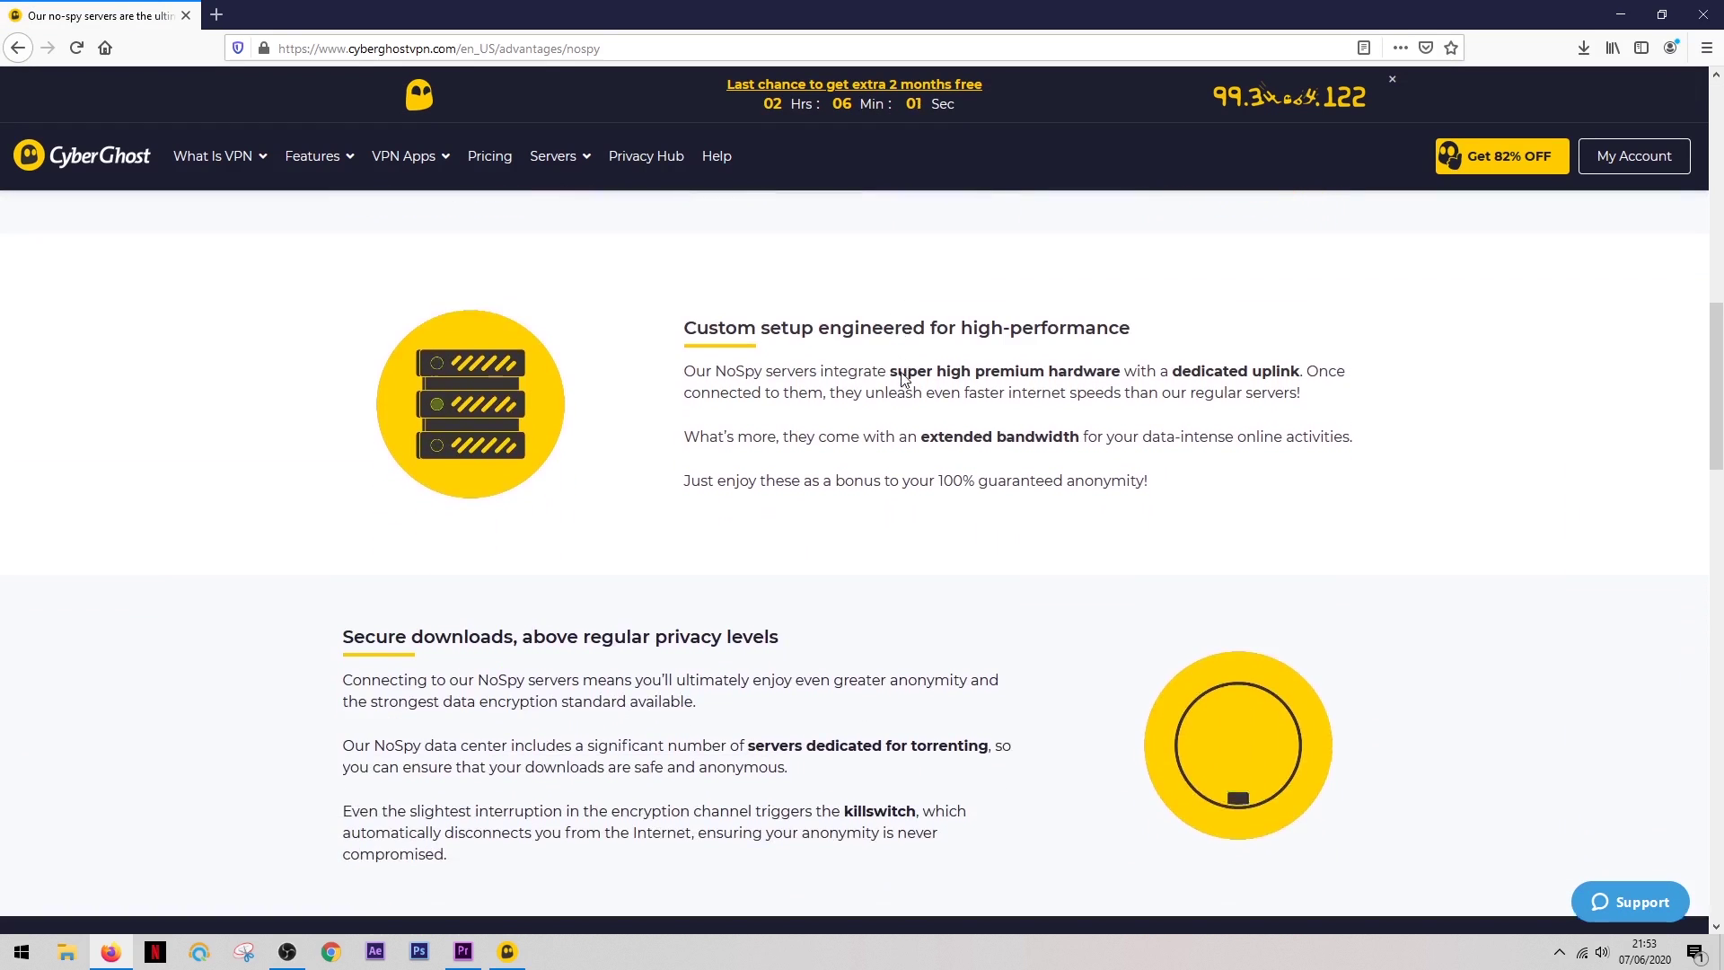
scroll(902, 377, "down", 3)
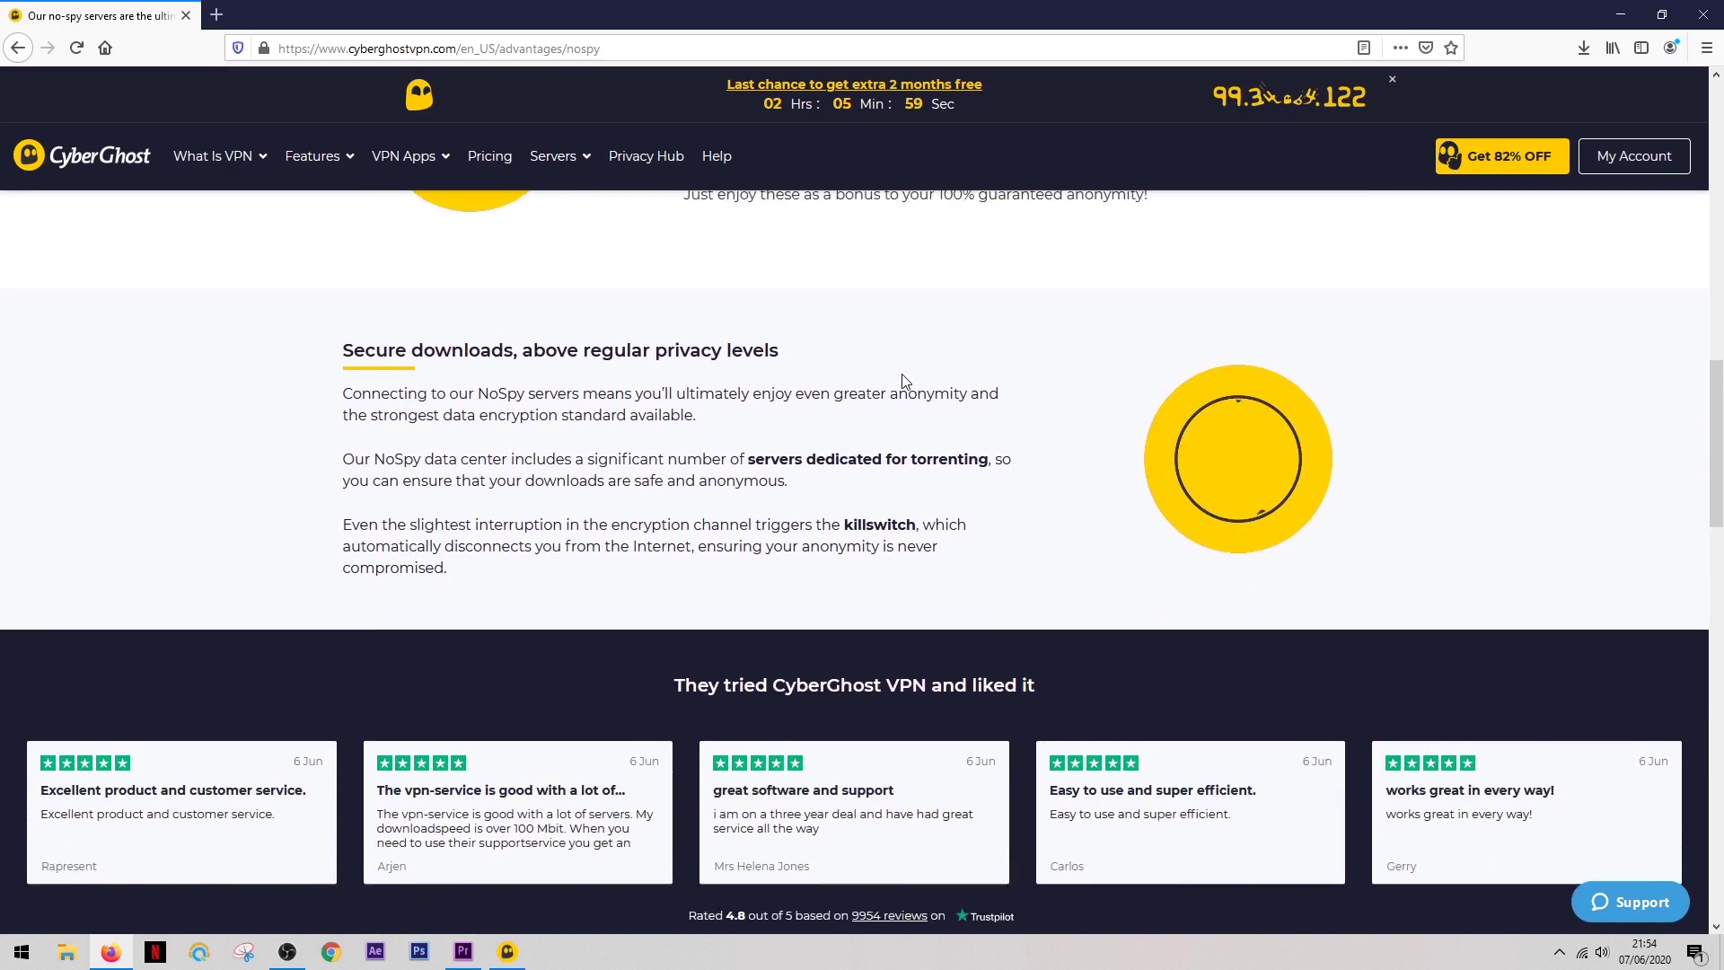
scroll(904, 381, "down", 3)
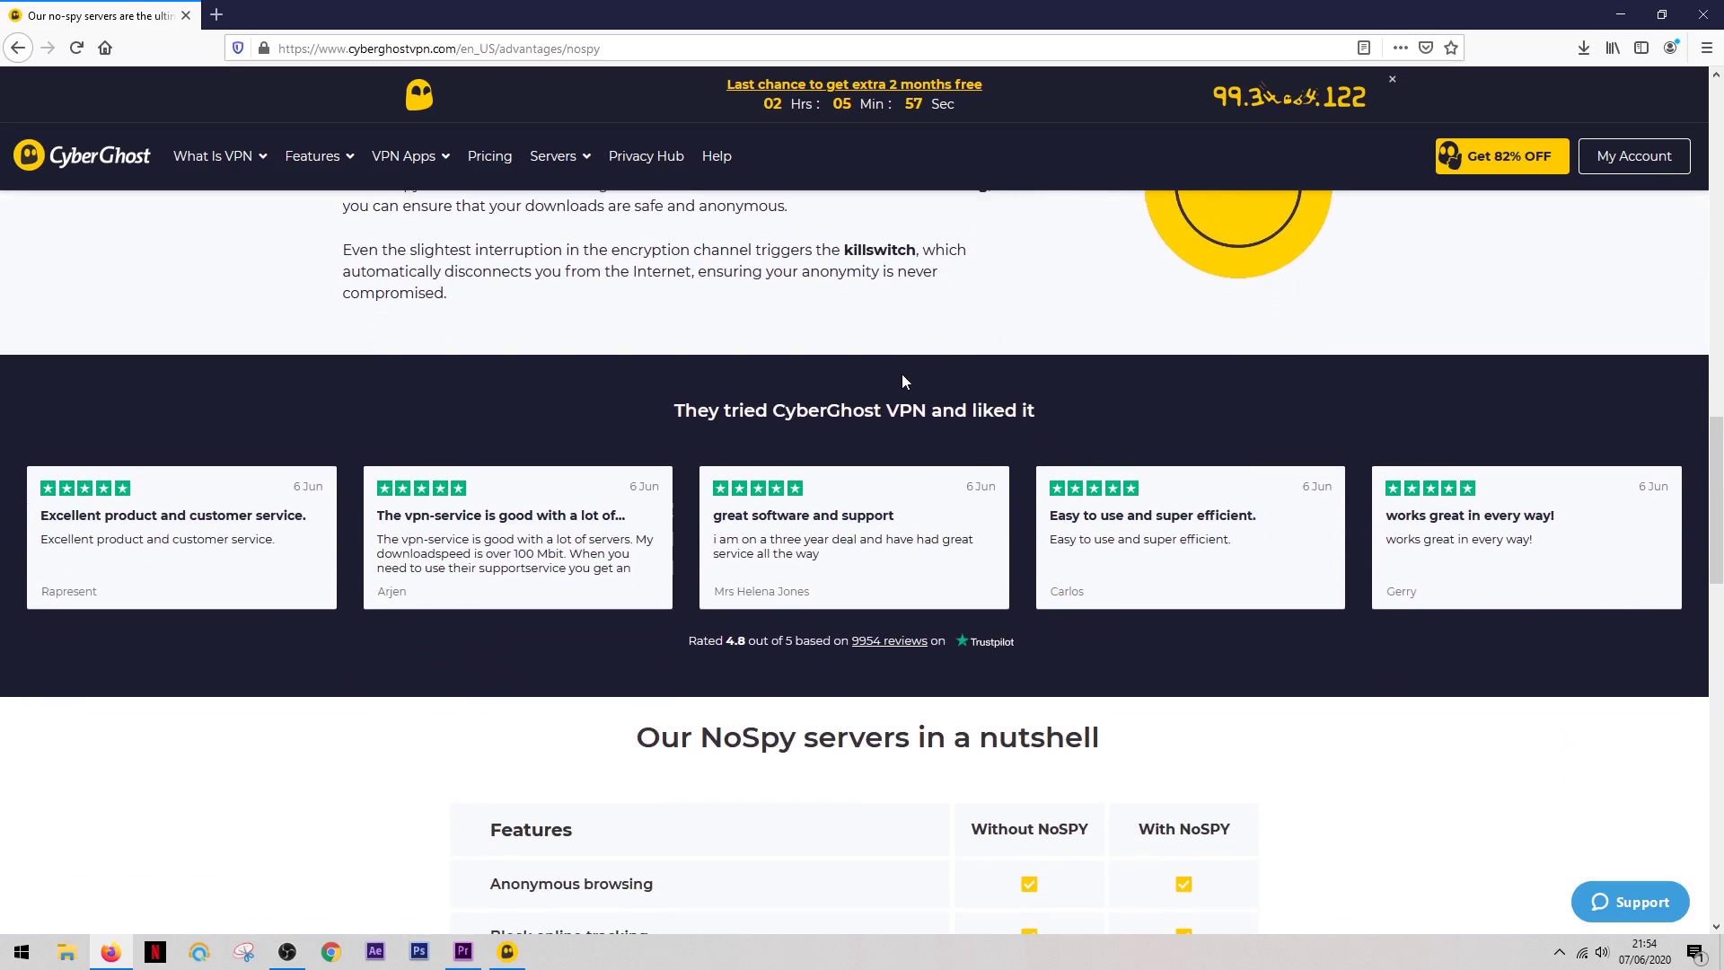
scroll(904, 381, "down", 5)
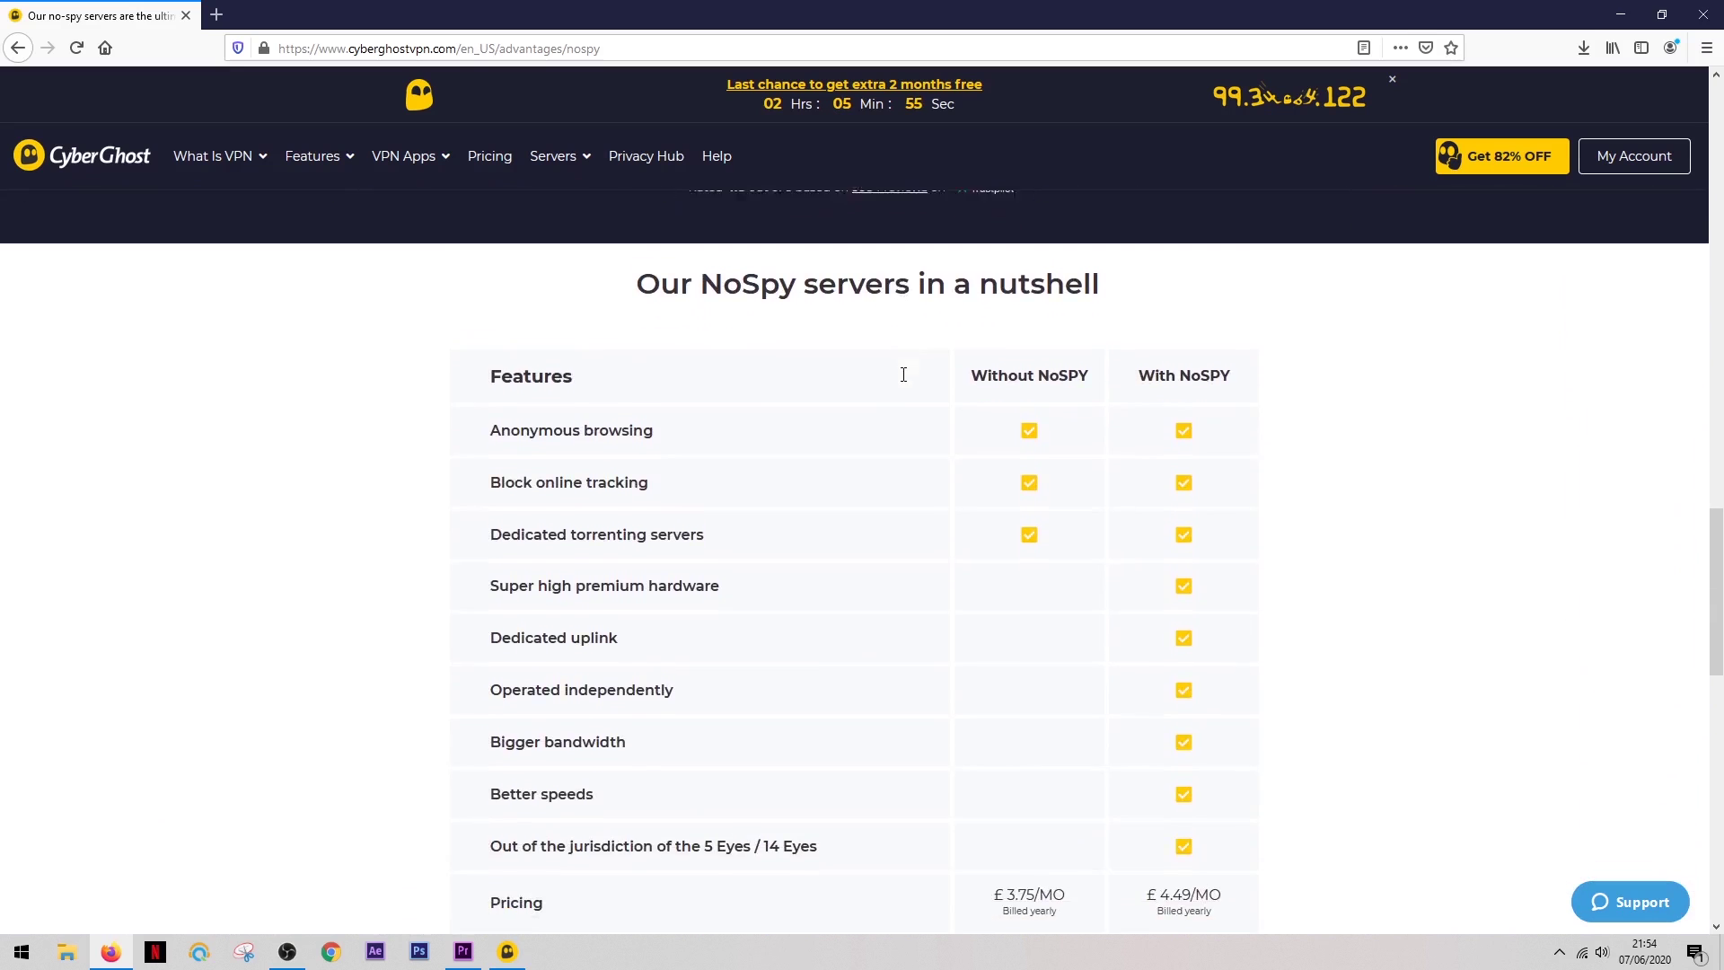
scroll(904, 382, "down", 1)
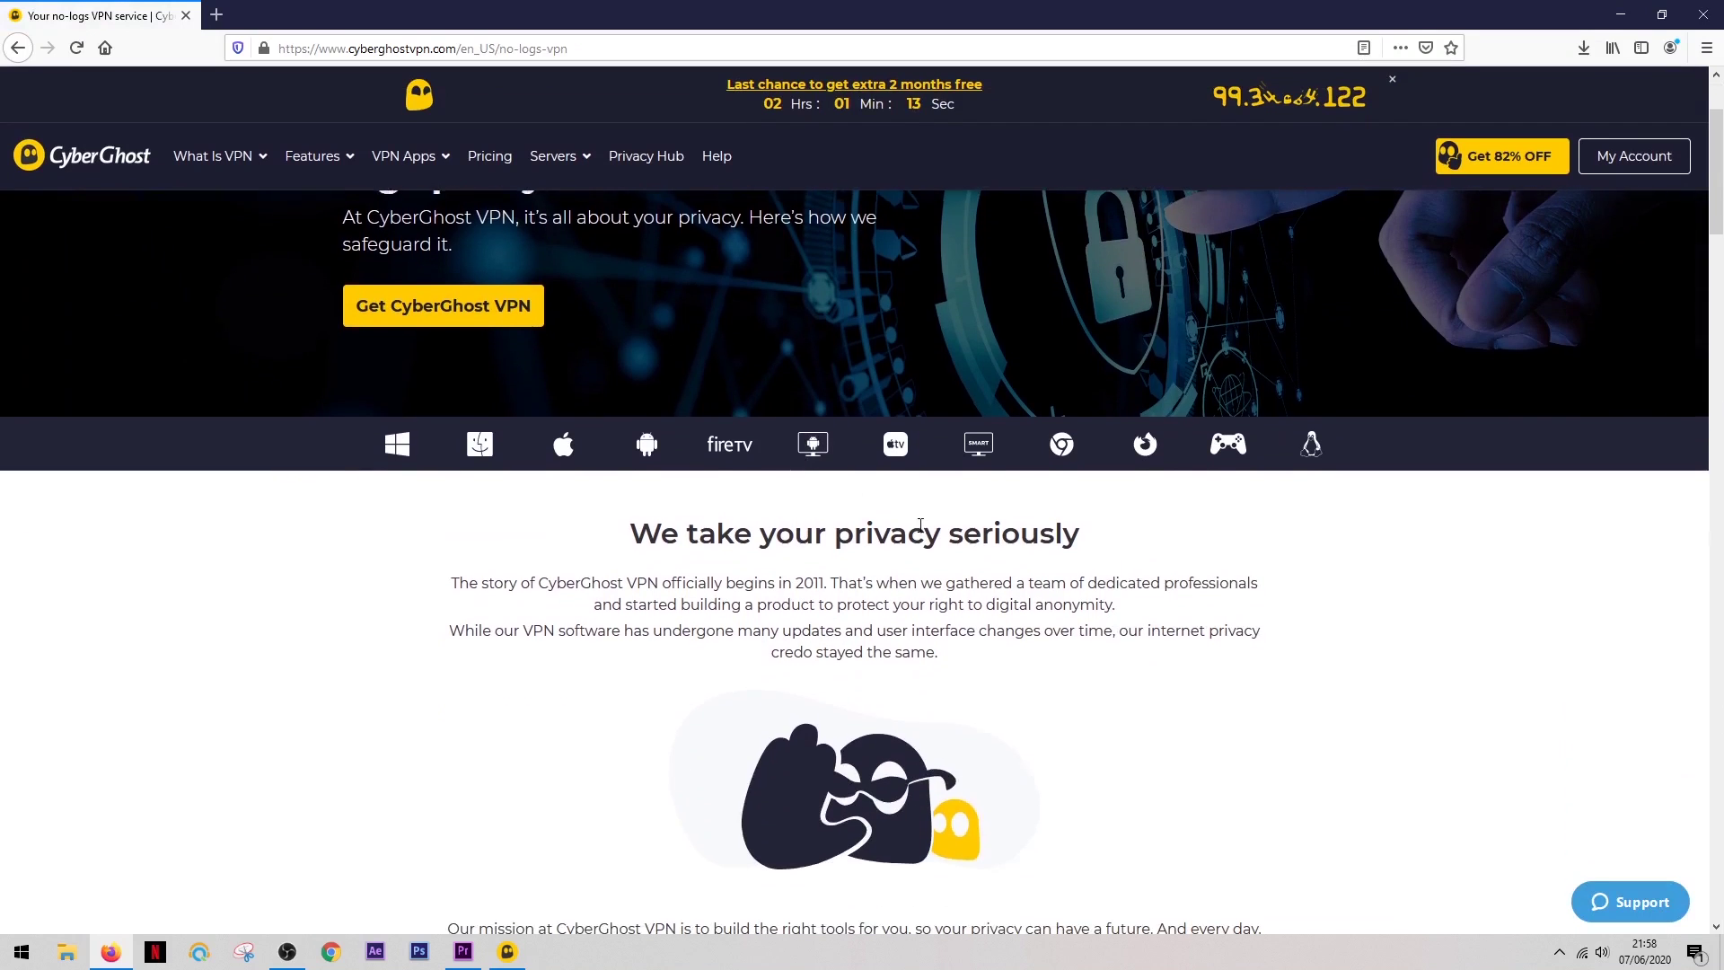
Step: Scroll the no-logs page past the surveillance alliances section to 'We keep no logs of your online activity'
scroll(1242, 556, "down", 3)
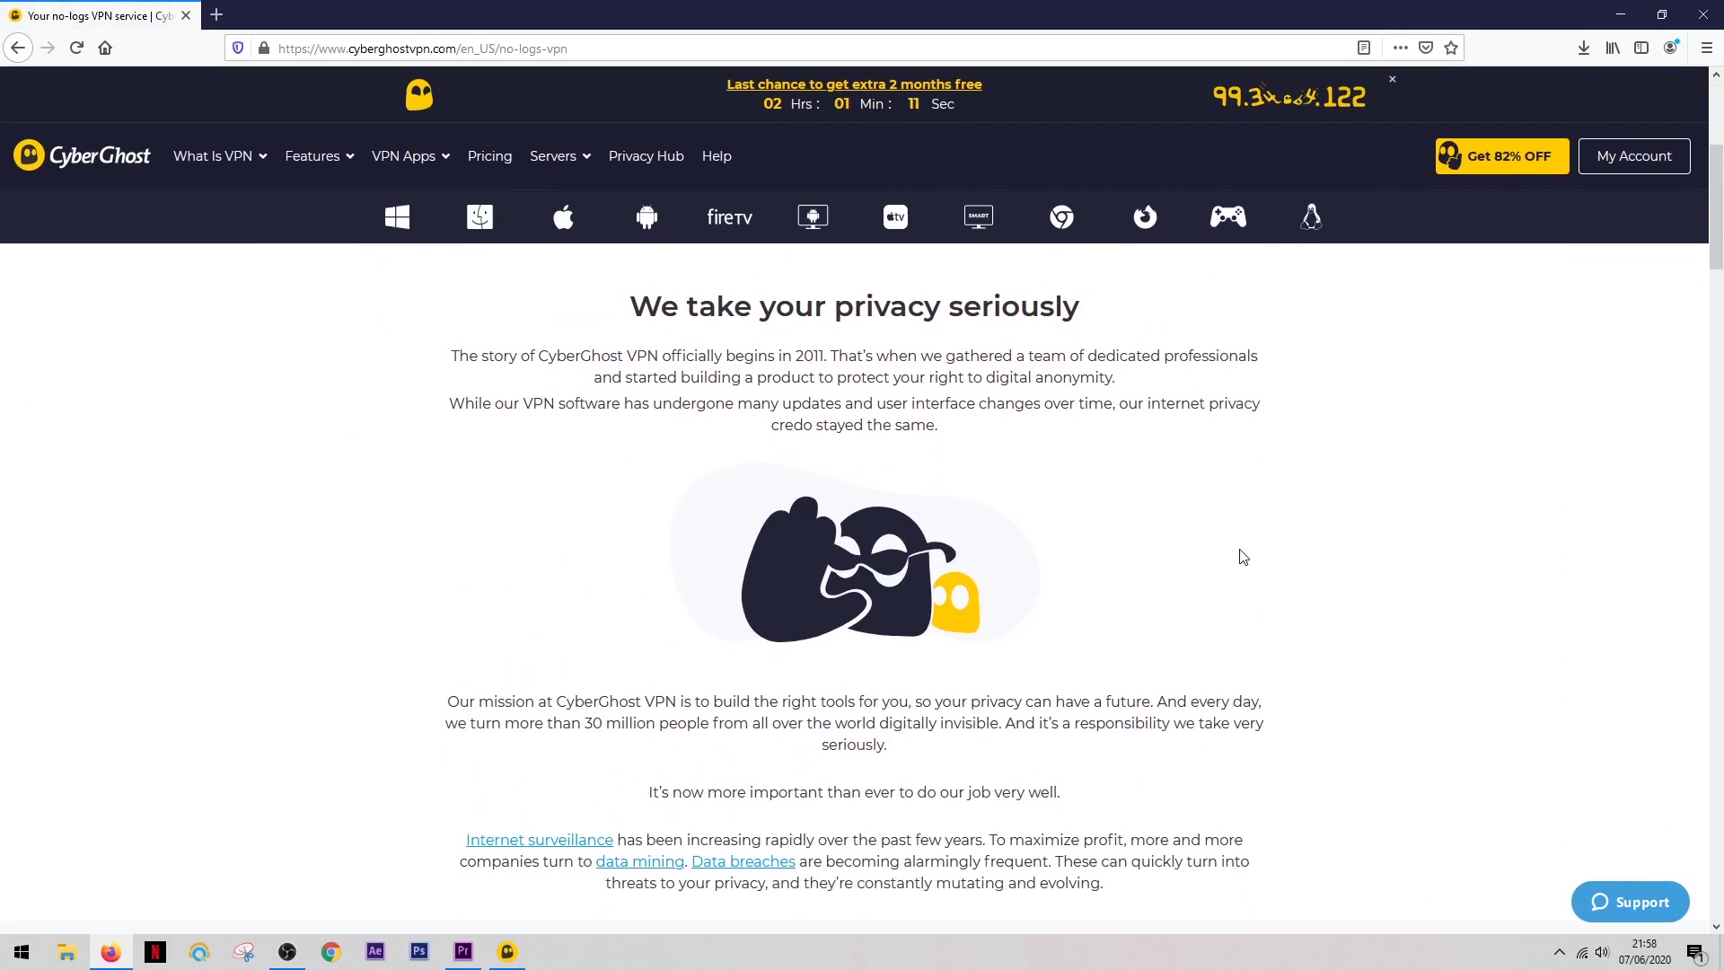
scroll(1242, 557, "down", 2)
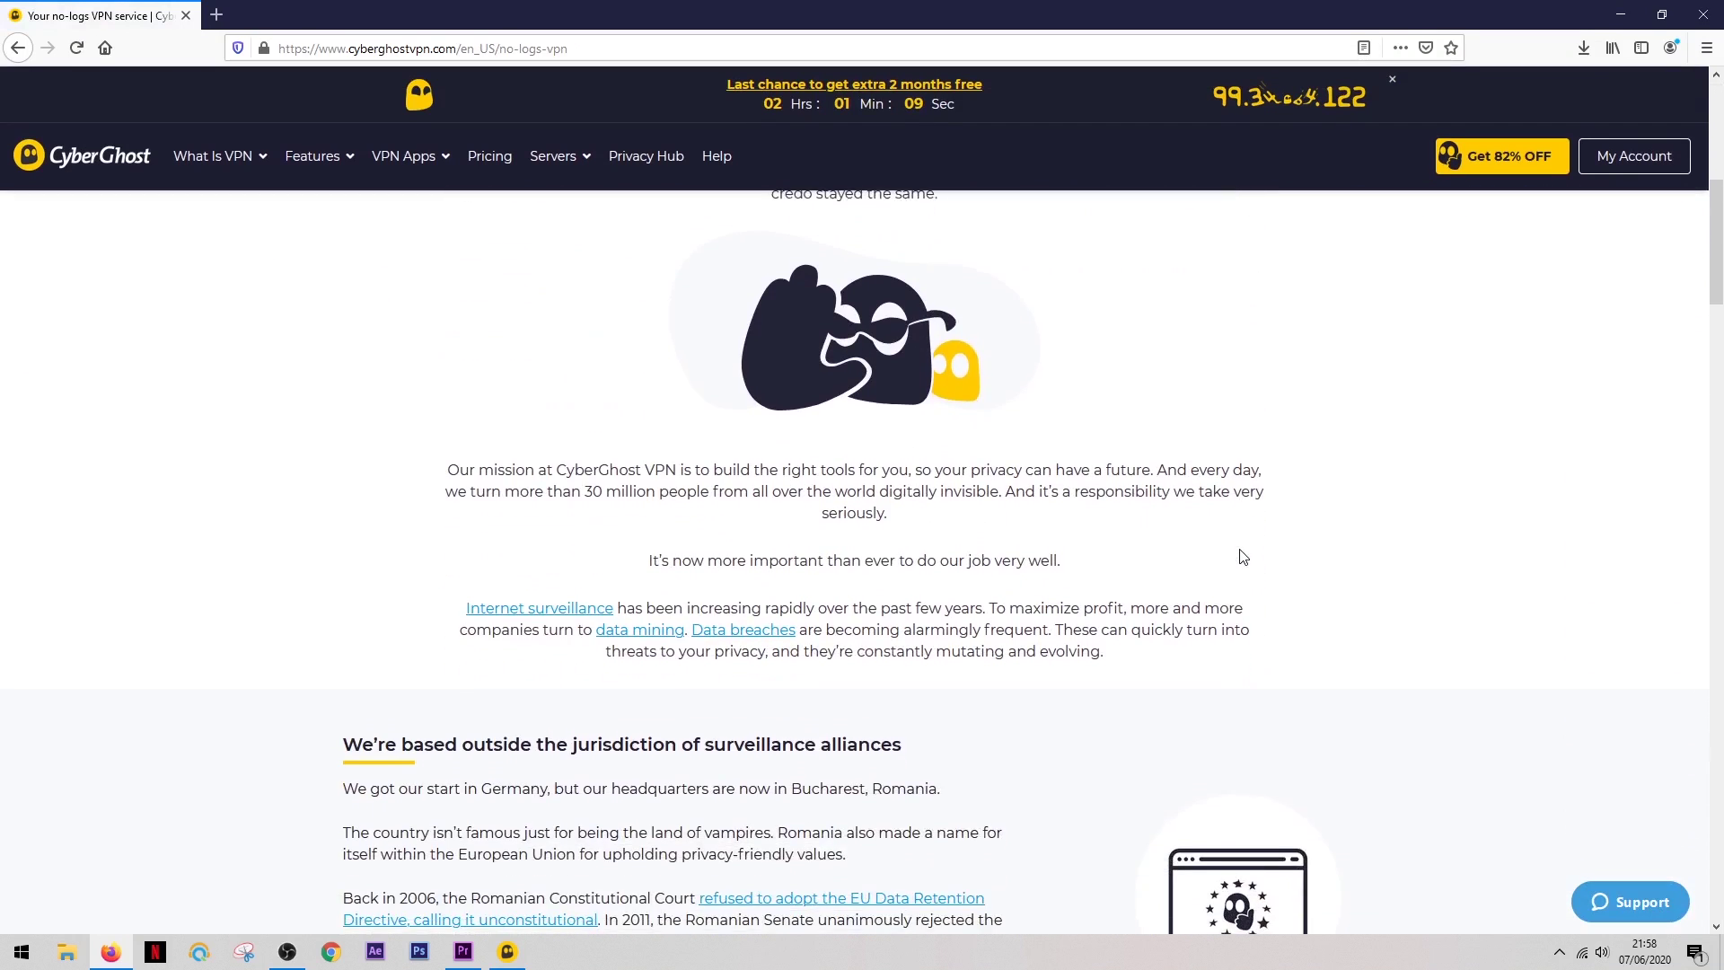
scroll(1243, 557, "down", 3)
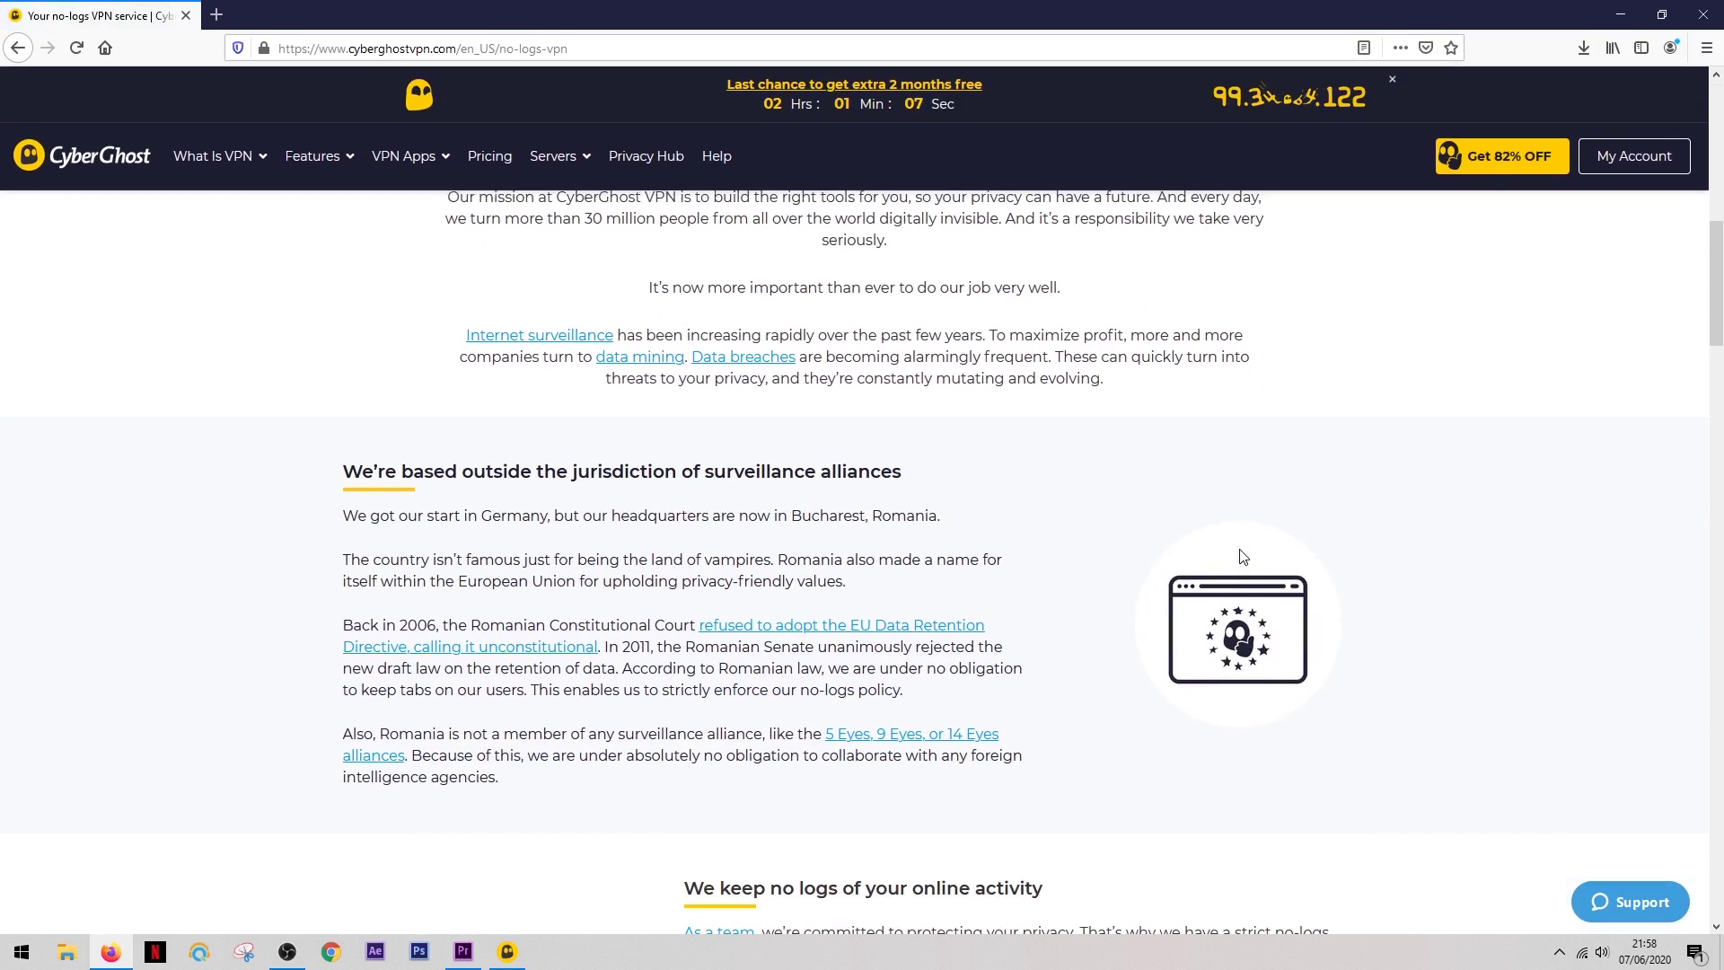
scroll(1108, 628, "down", 5)
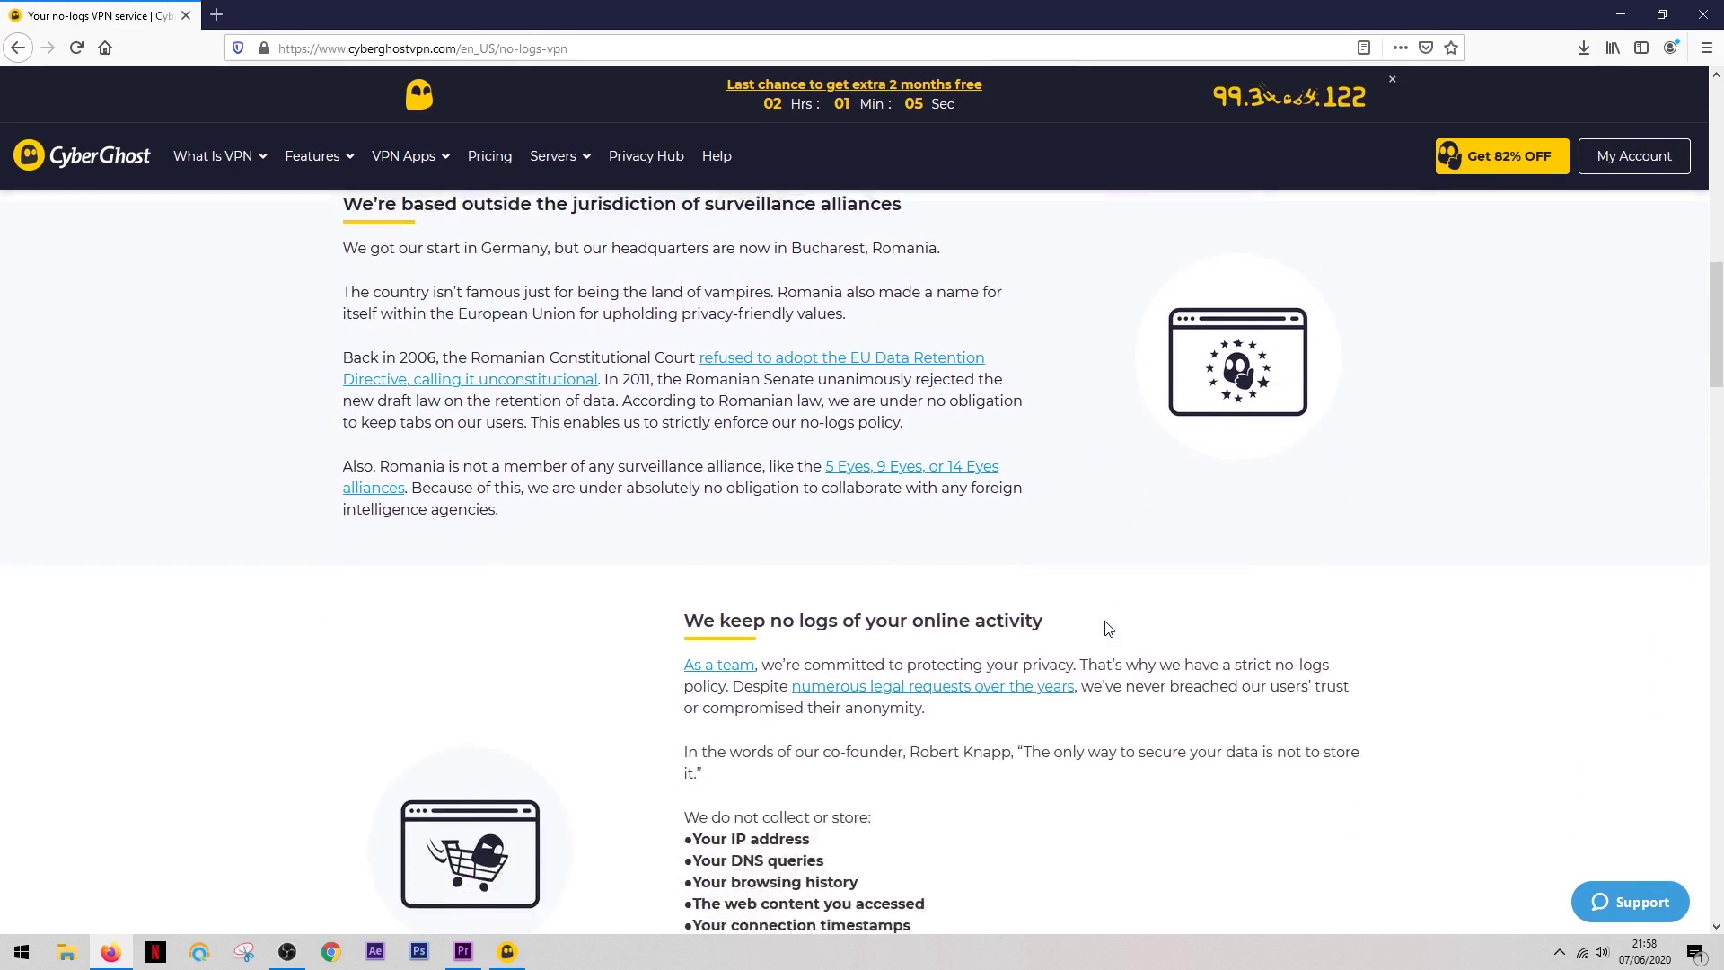
scroll(1108, 626, "down", 1)
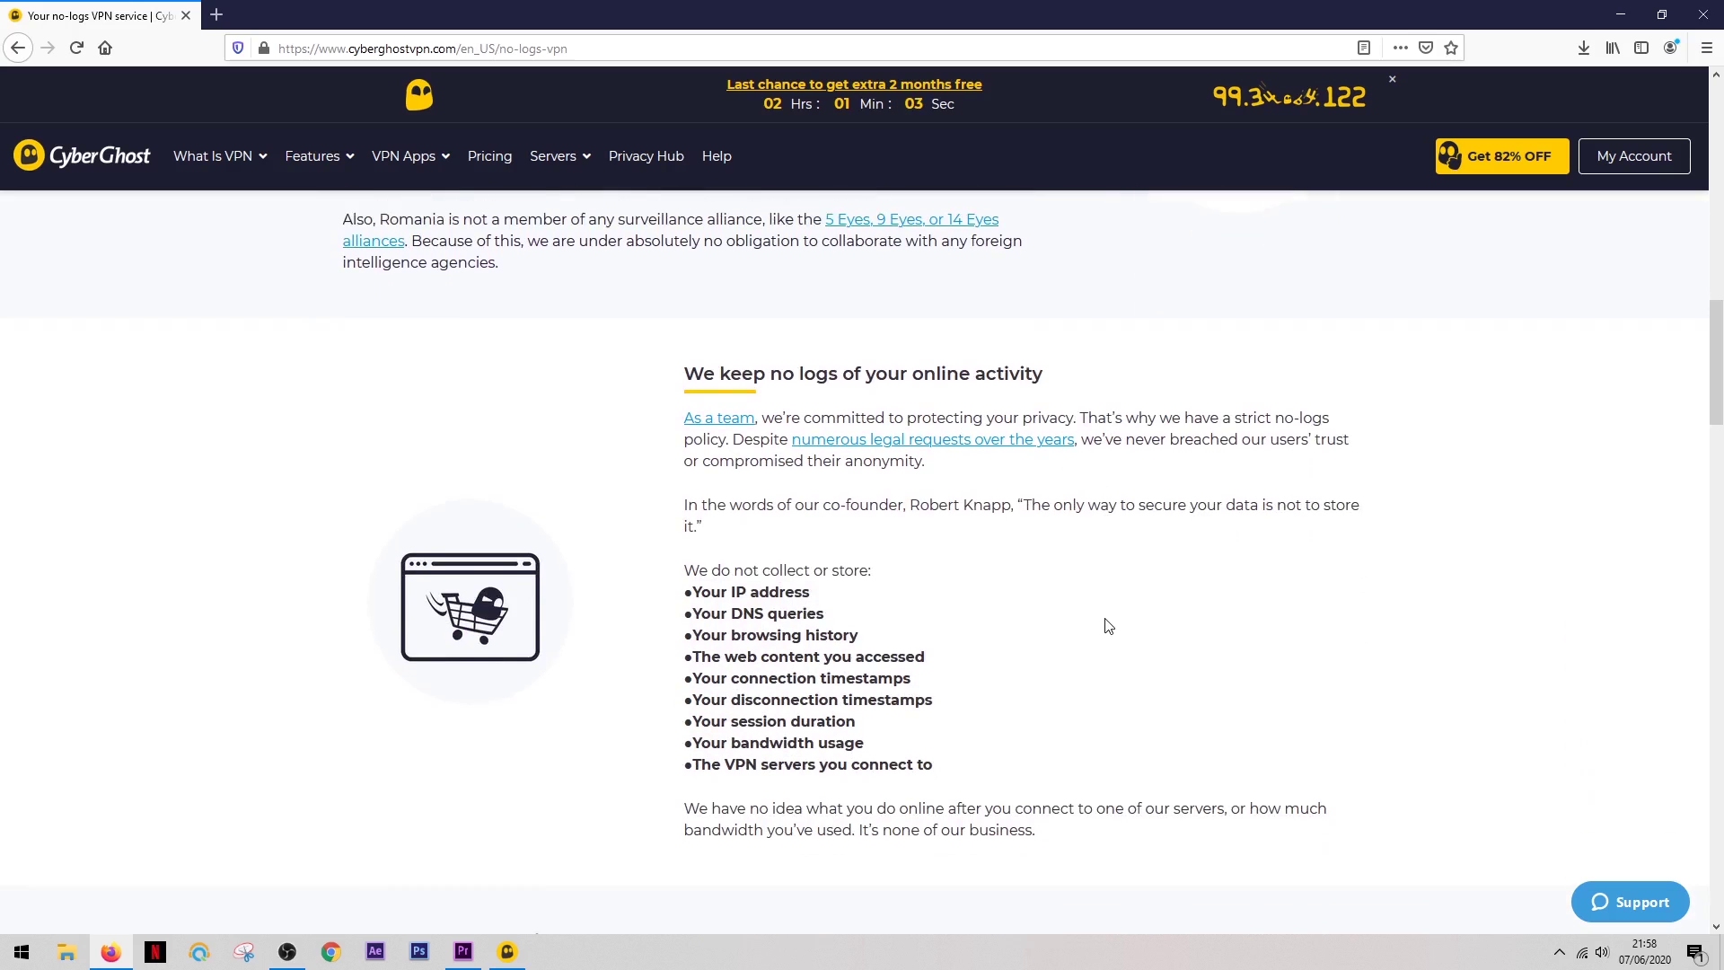
scroll(1108, 626, "down", 4)
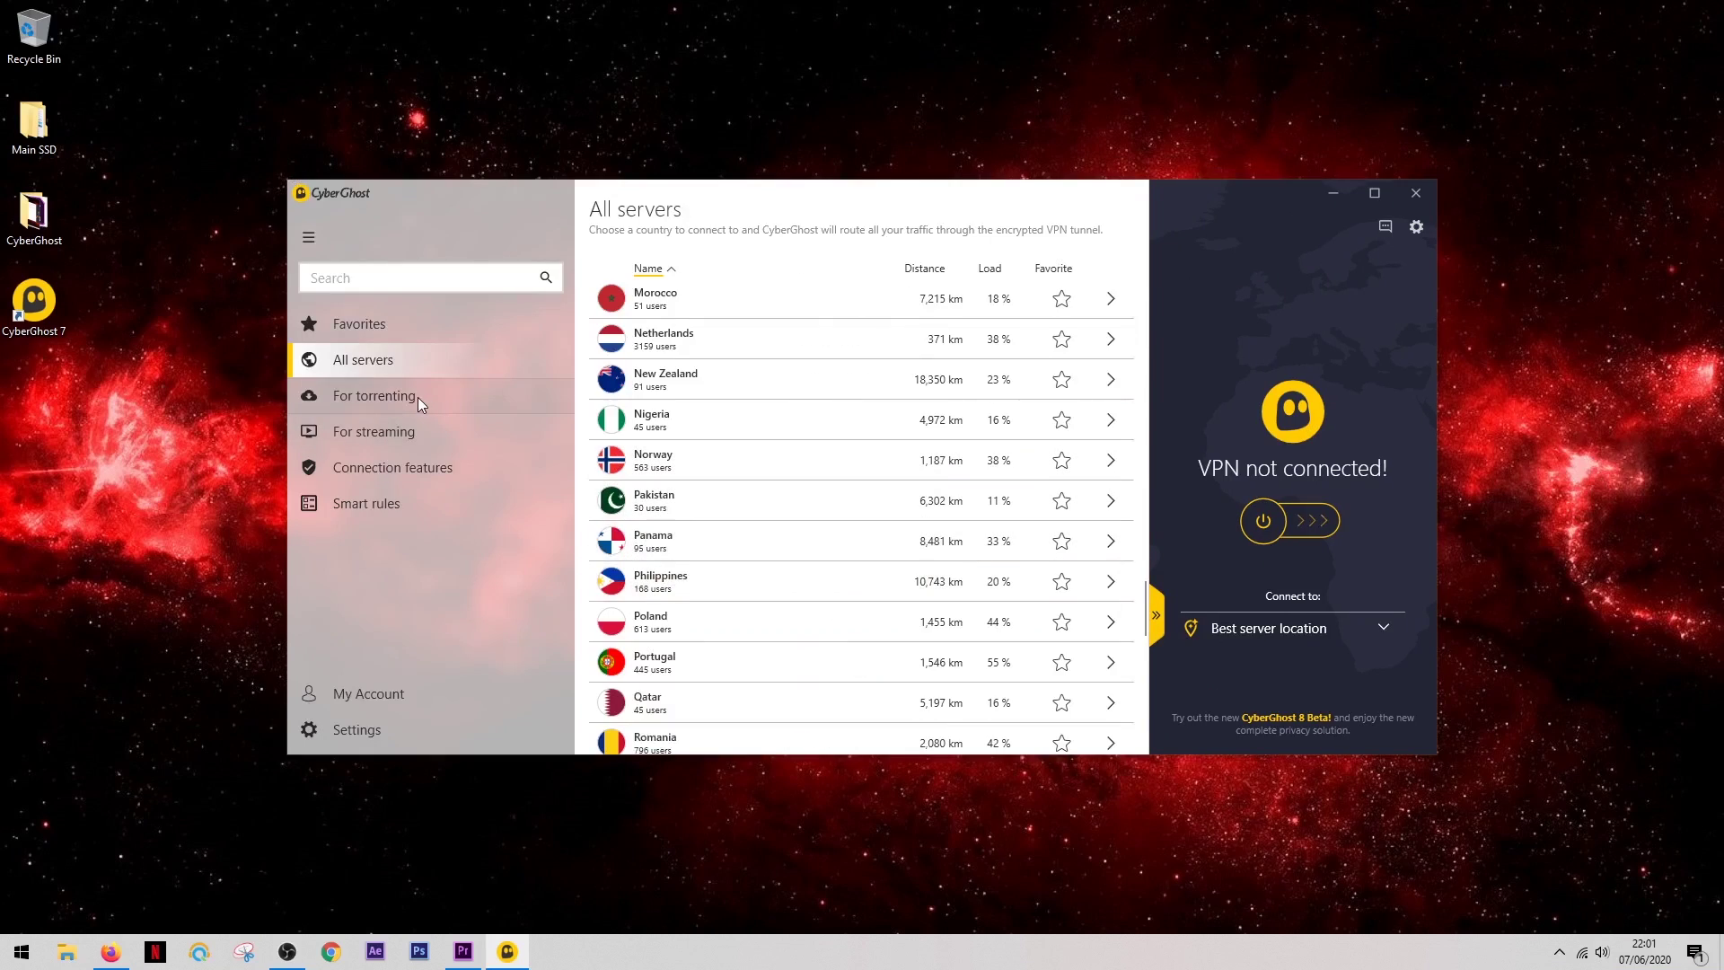
Step: Connect to the Venezuela torrenting server and launch µTorrent
left_click(418, 396)
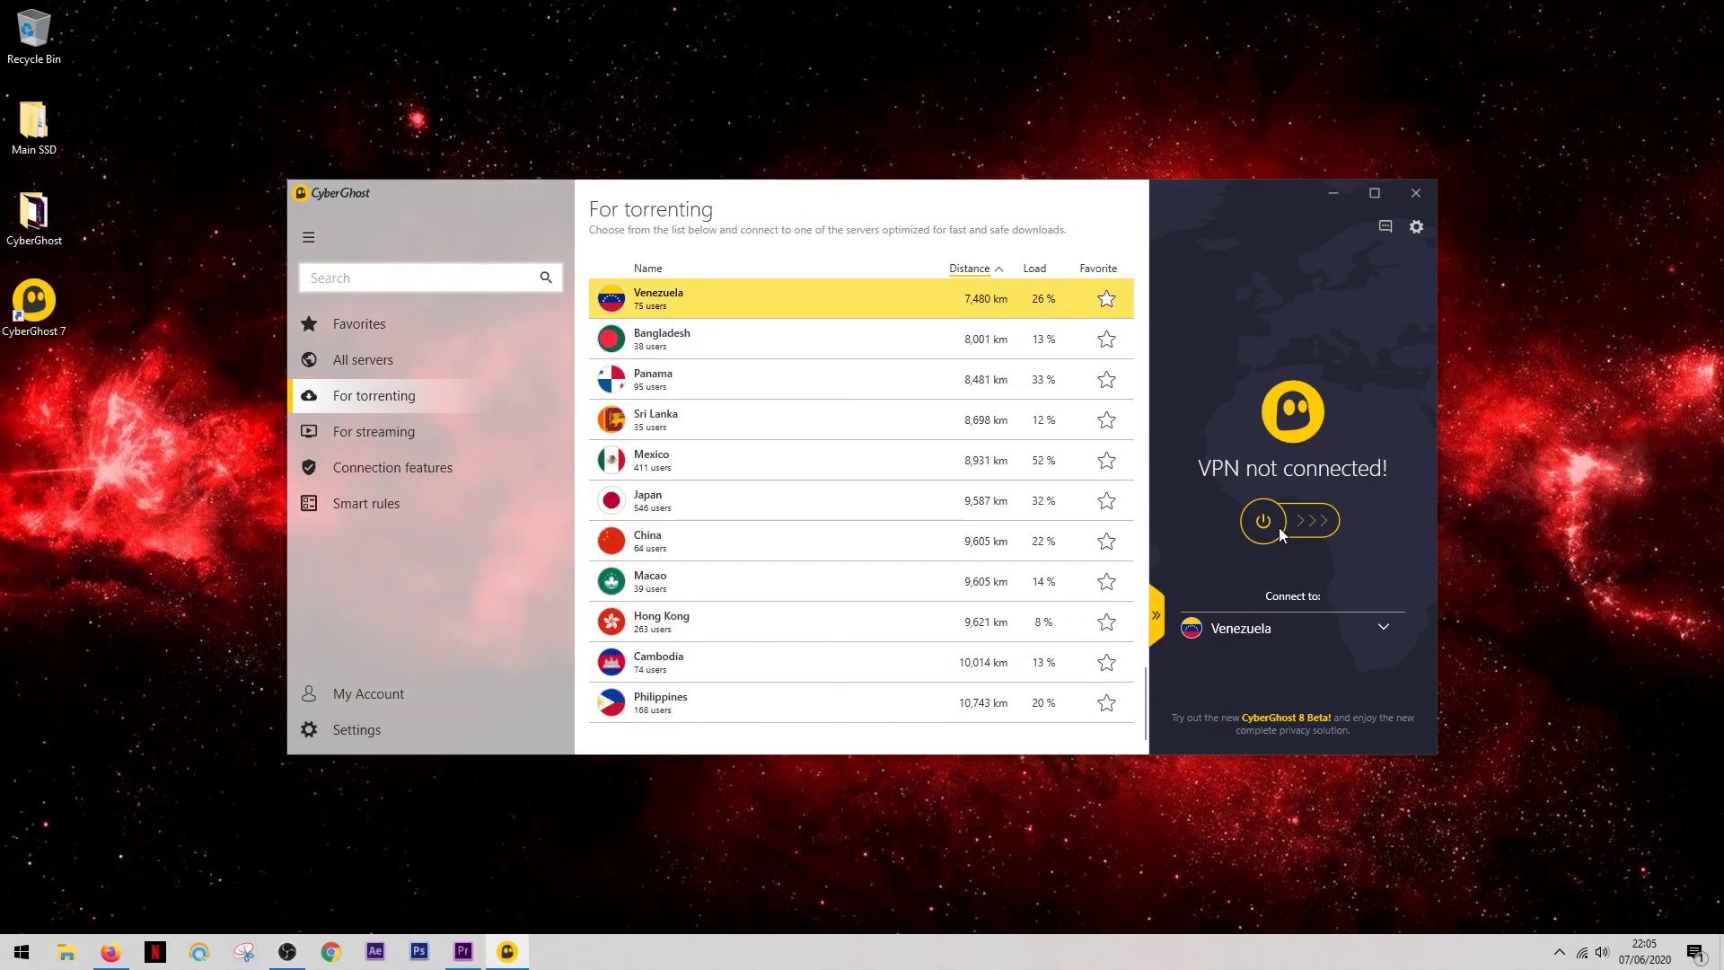
left_click(1279, 526)
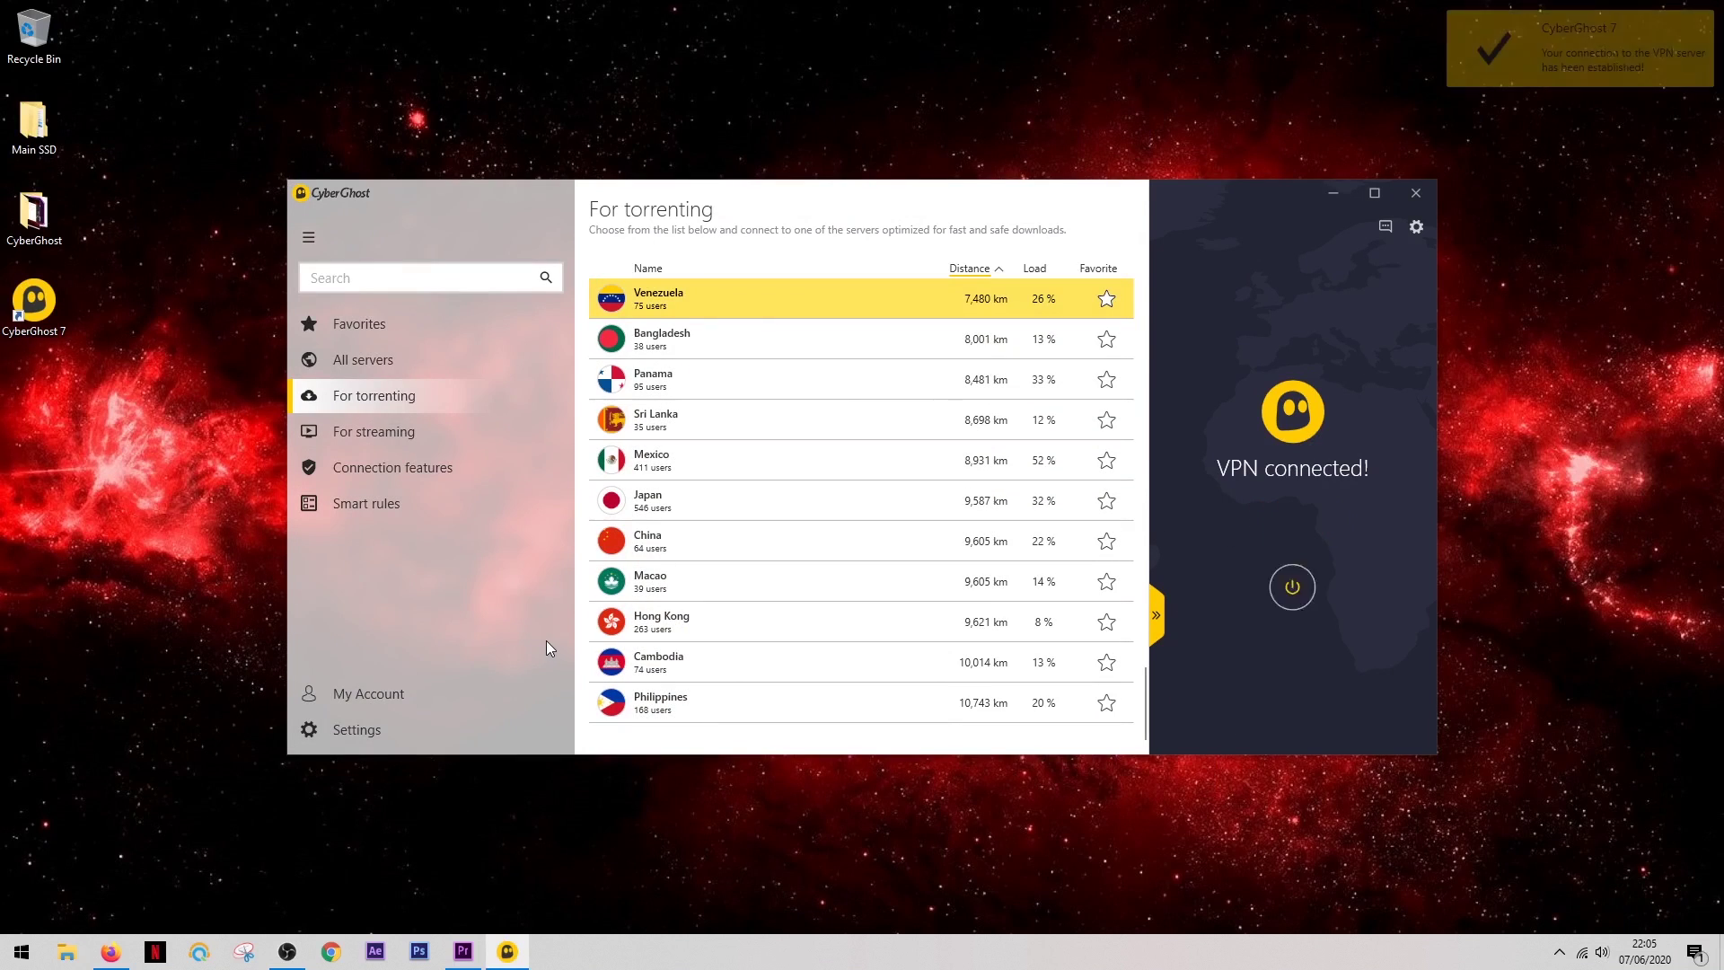
left_click(19, 943)
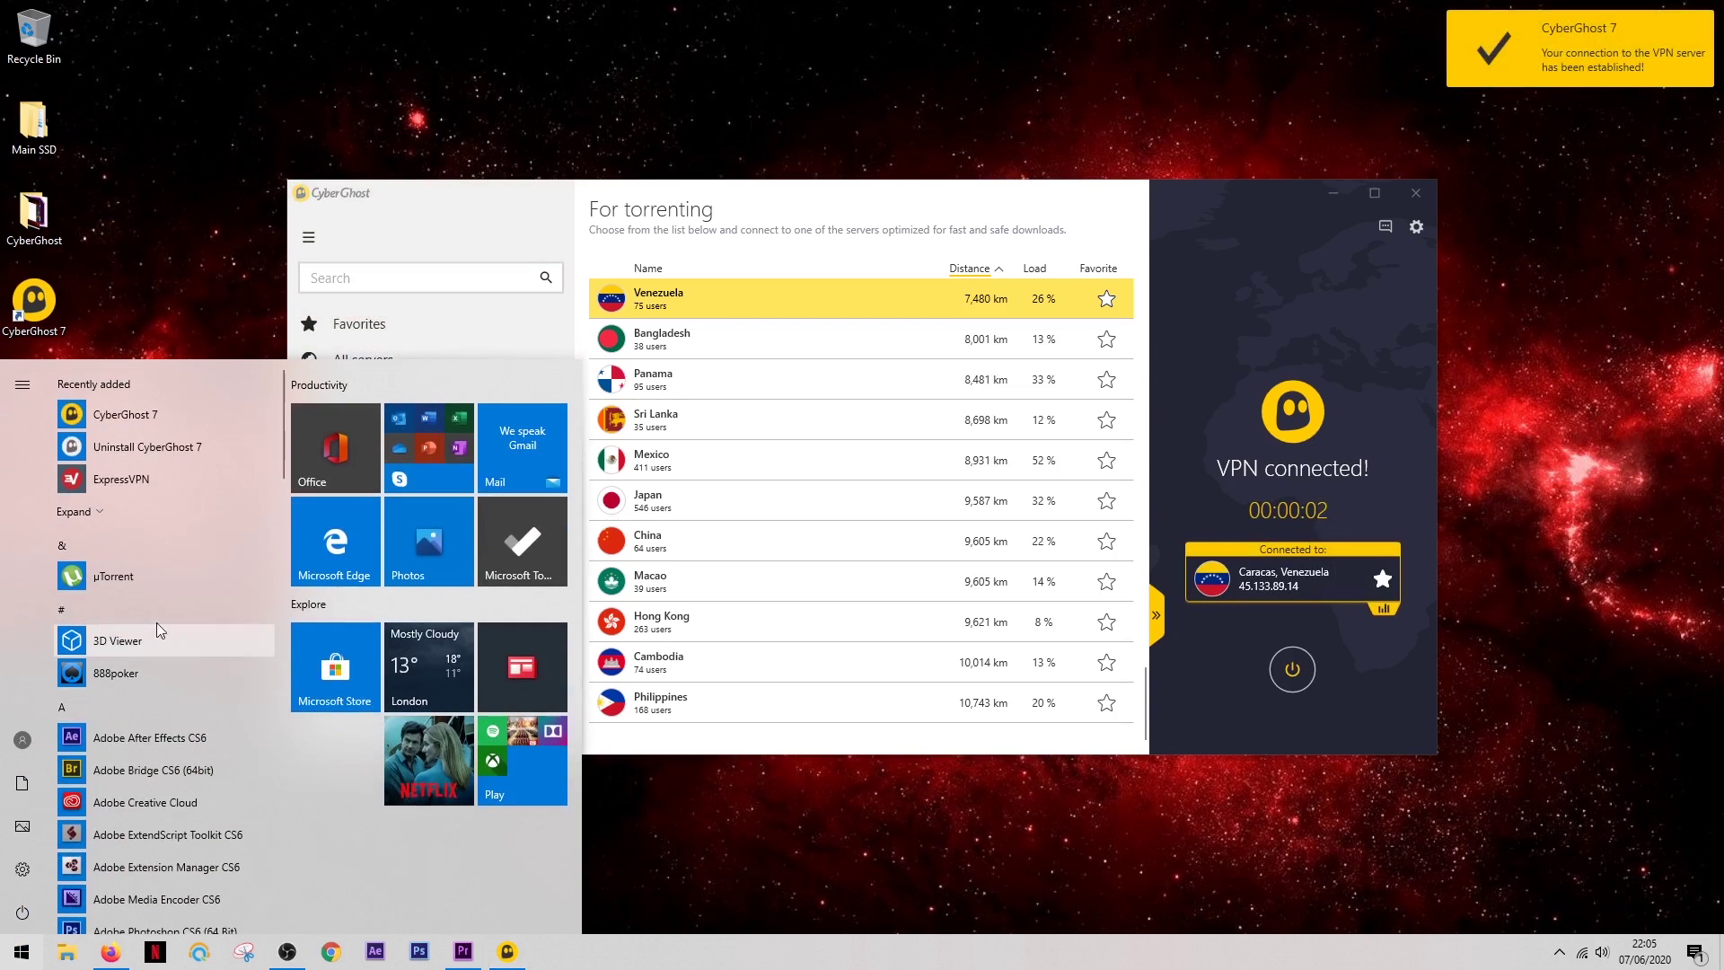
left_click(159, 588)
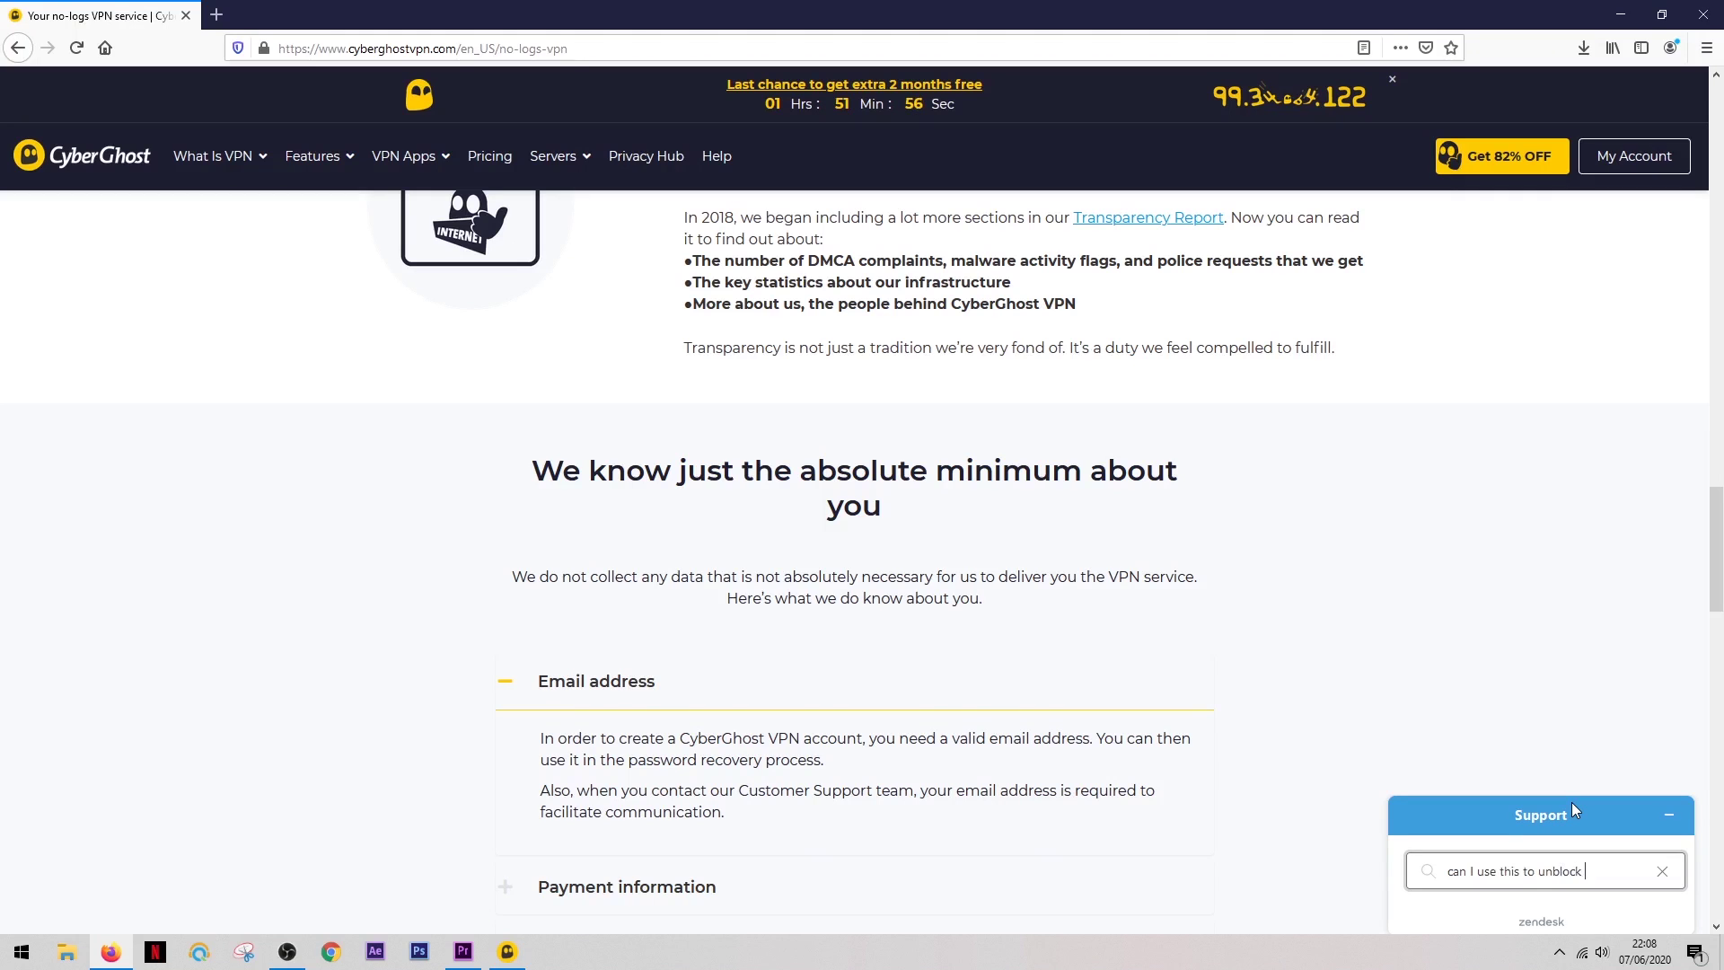
Step: Search the Support widget for 'can I use this to unblock netflix'
type("netflix")
key("Return")
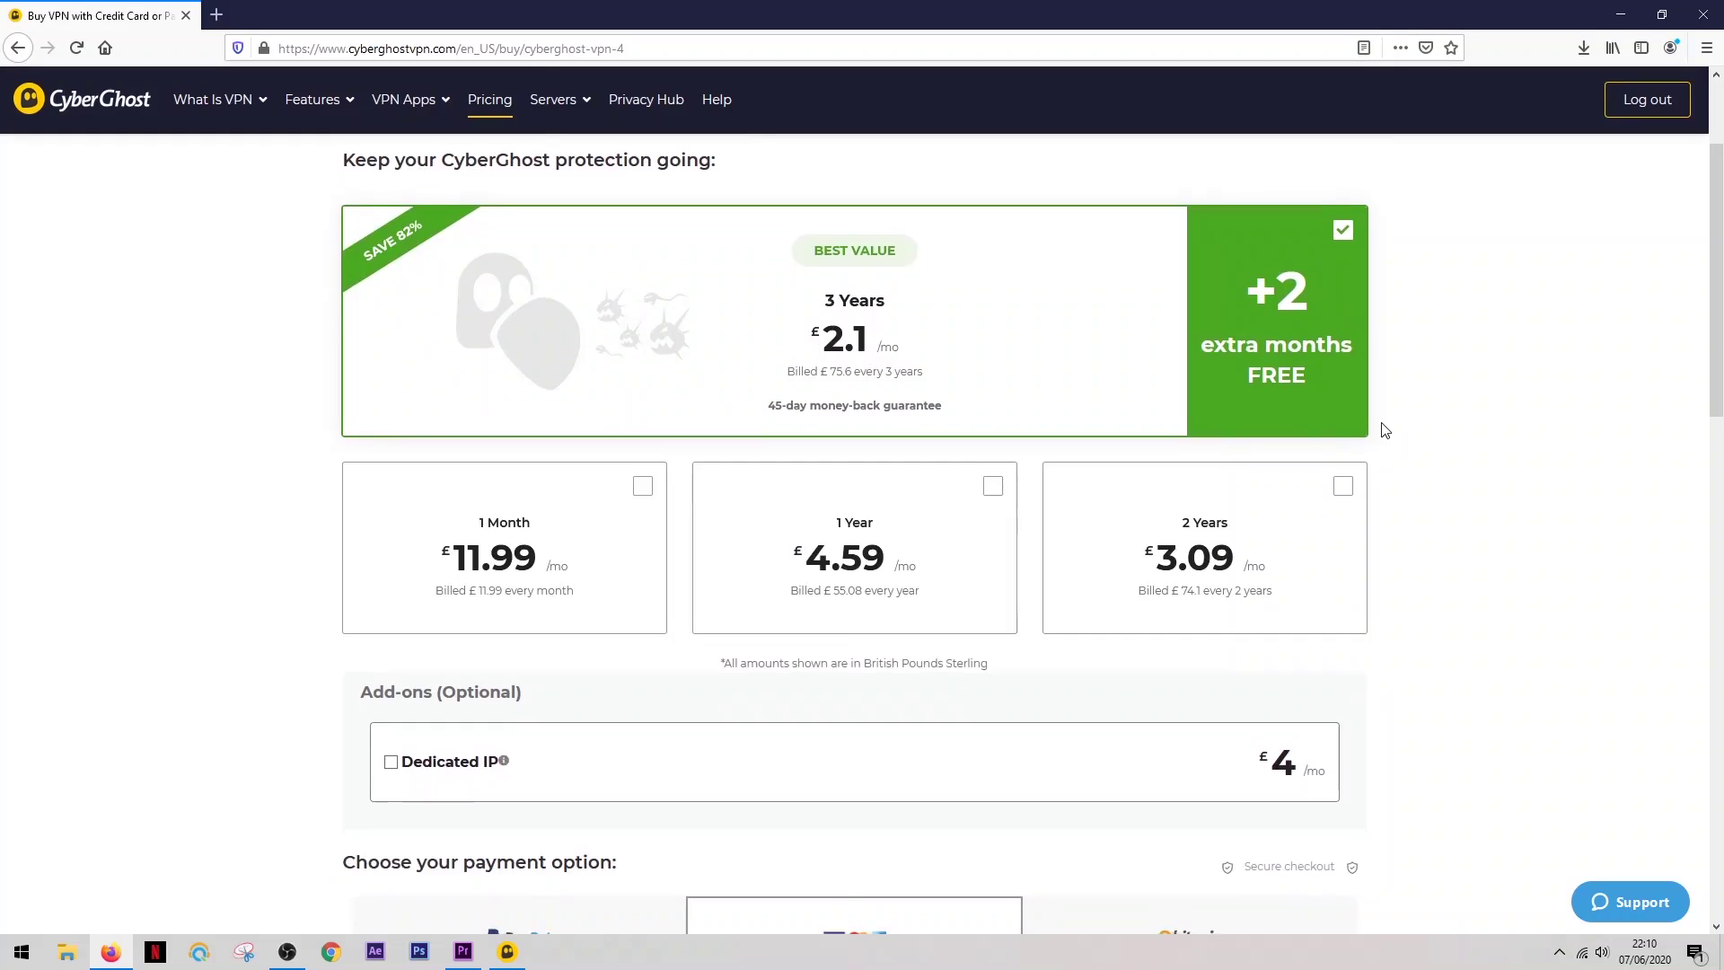
Step: Choose PayPal as the payment option for the £75.6 36-month plan
scroll(1381, 430, "down", 3)
scroll(1384, 430, "down", 5)
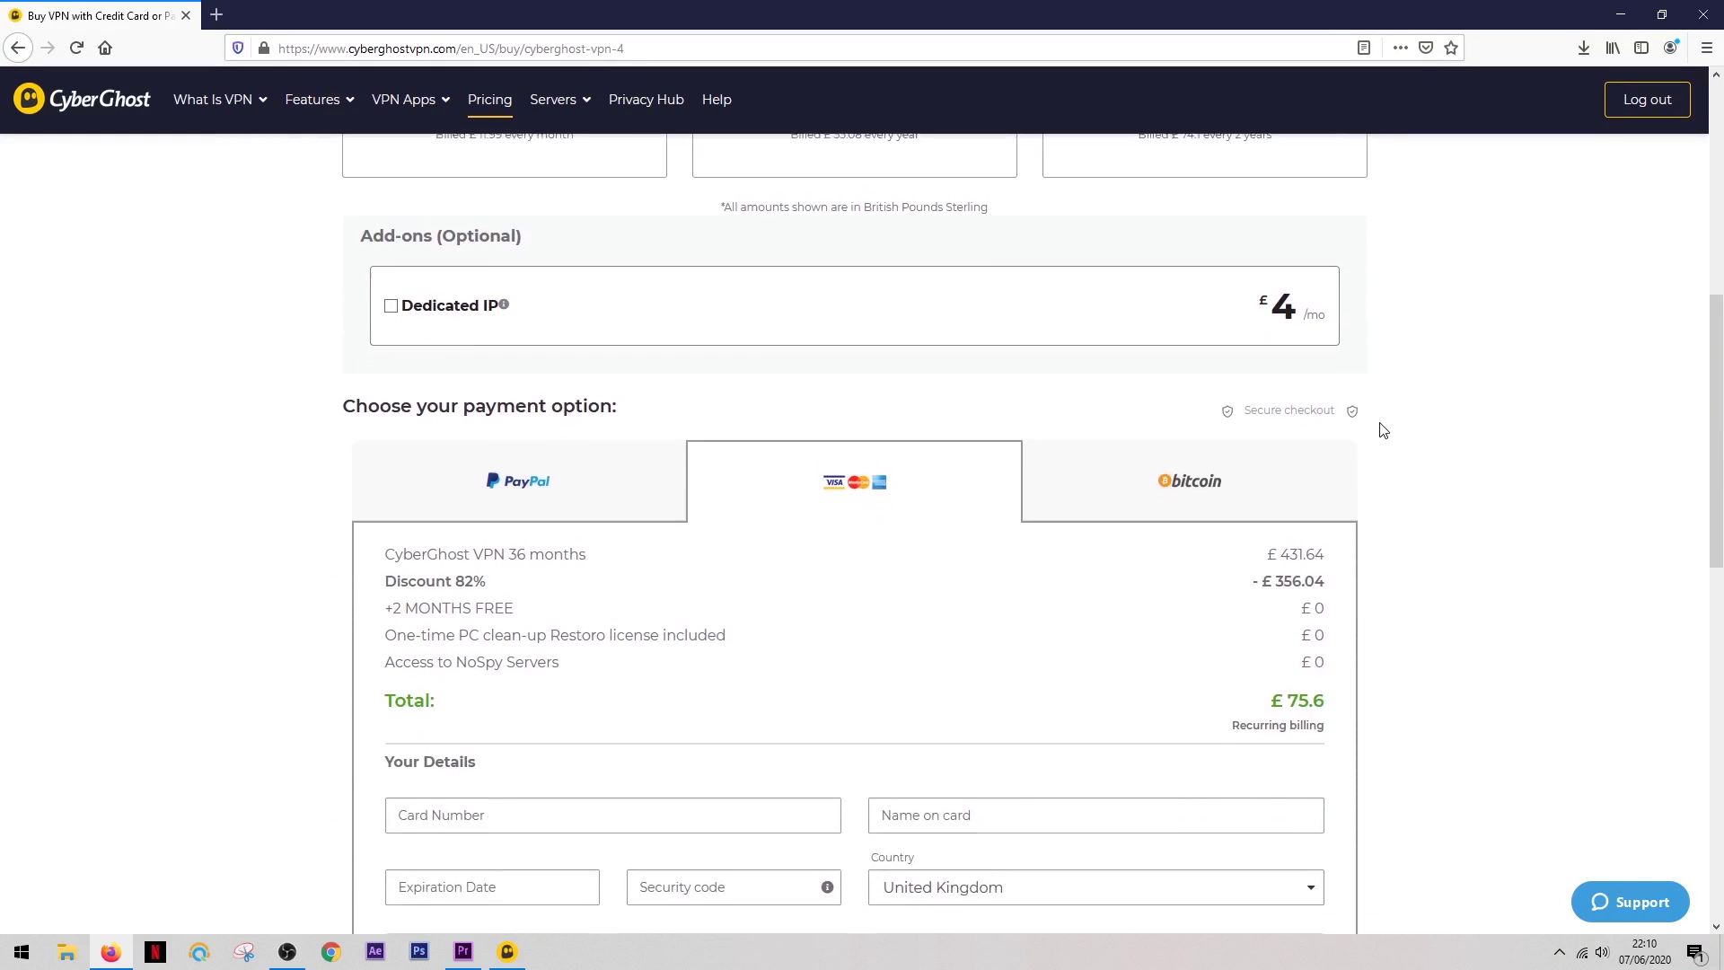
scroll(1383, 430, "down", 1)
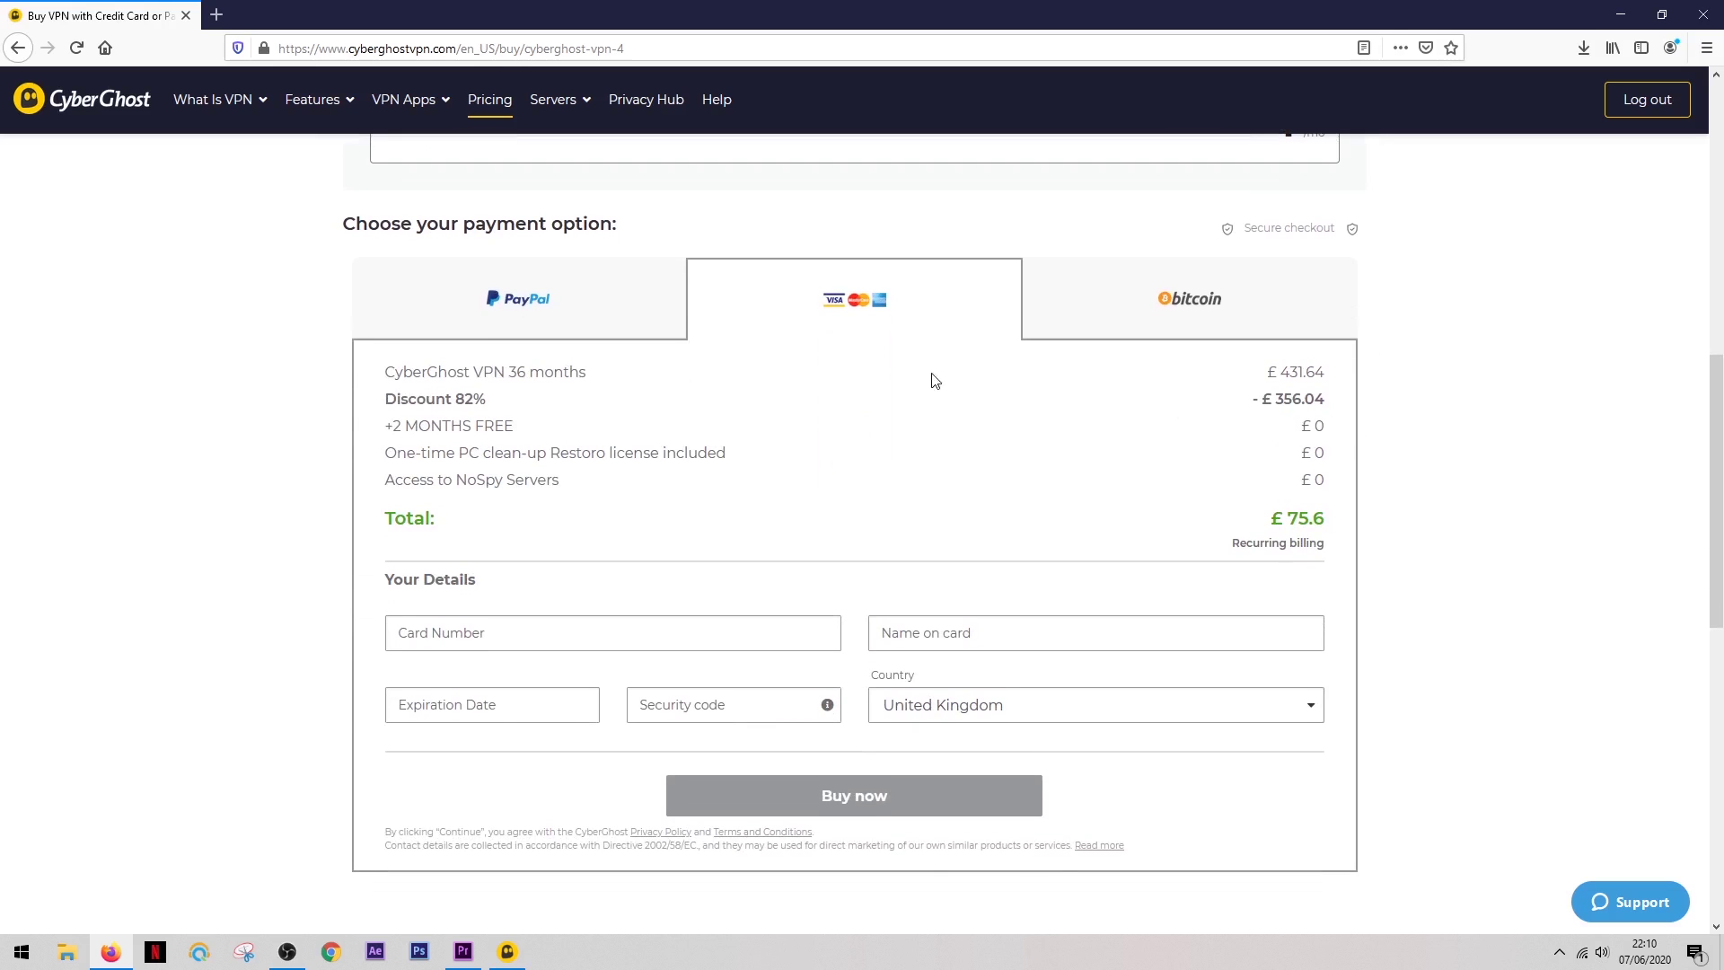
left_click(593, 329)
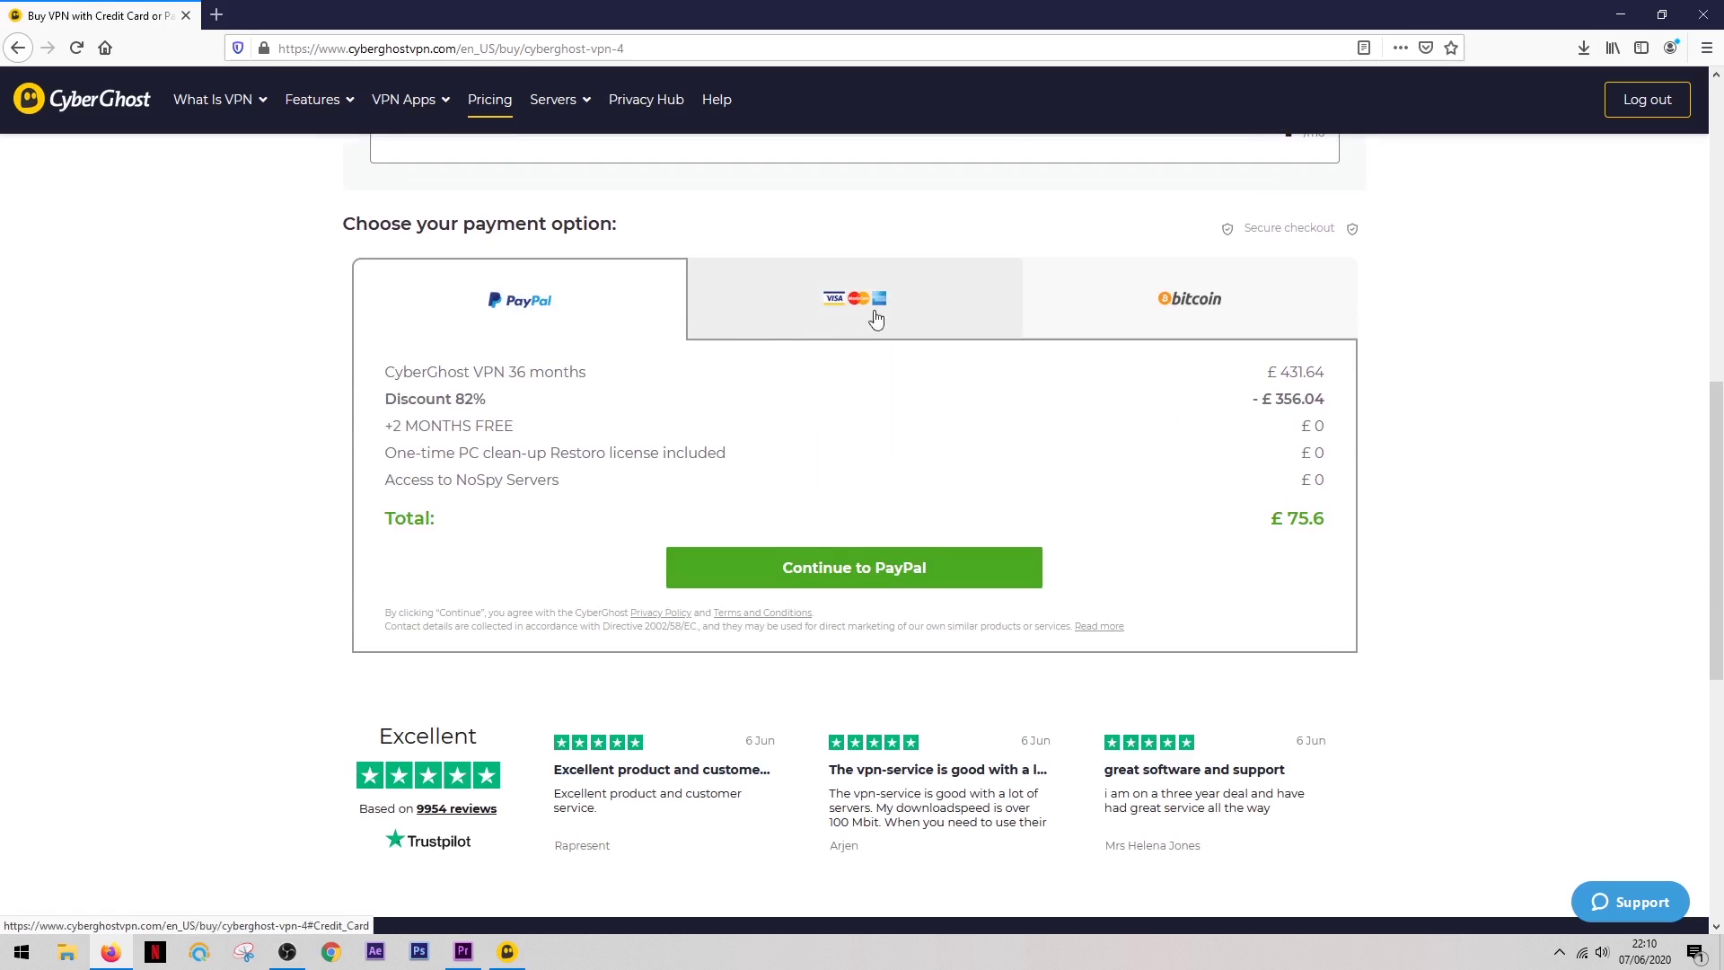